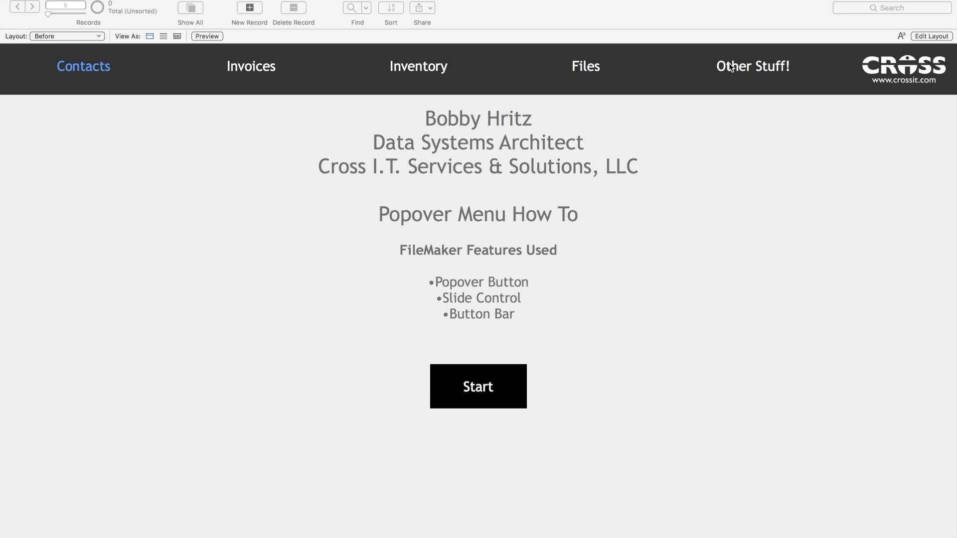
Open the finished popover menu example and try opening and closing its slide-out menu.
{"action": "left_click", "coordinate": [488, 395]}
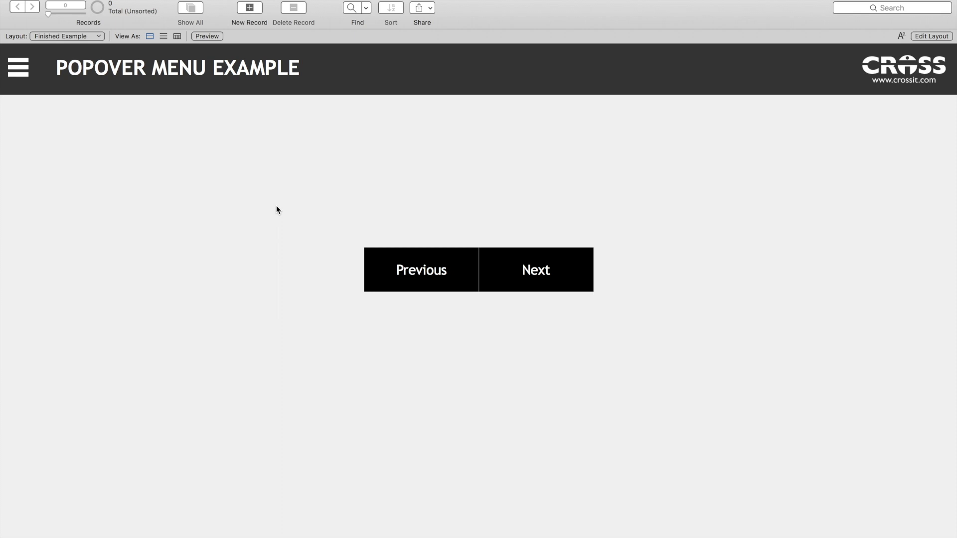
{"action": "left_click", "coordinate": [16, 73]}
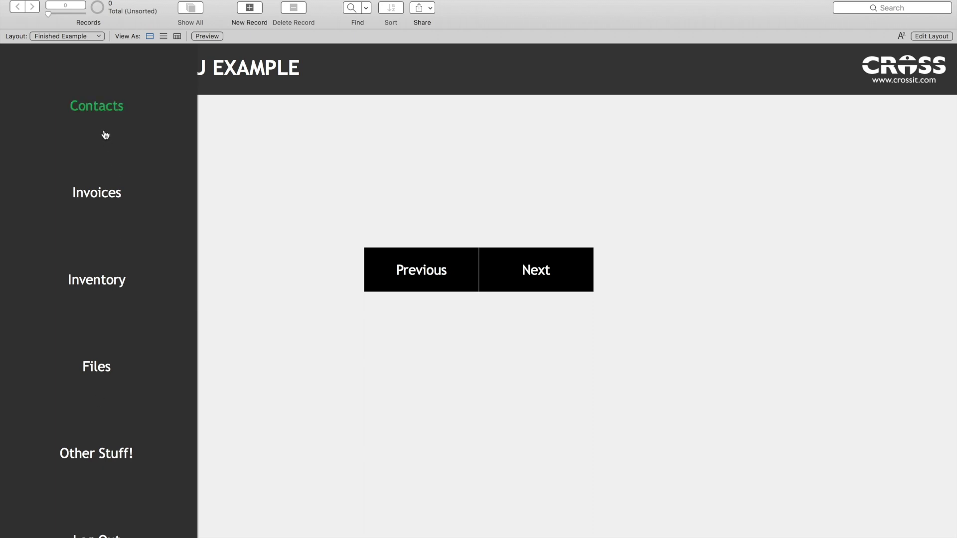
{"action": "left_click", "coordinate": [222, 203]}
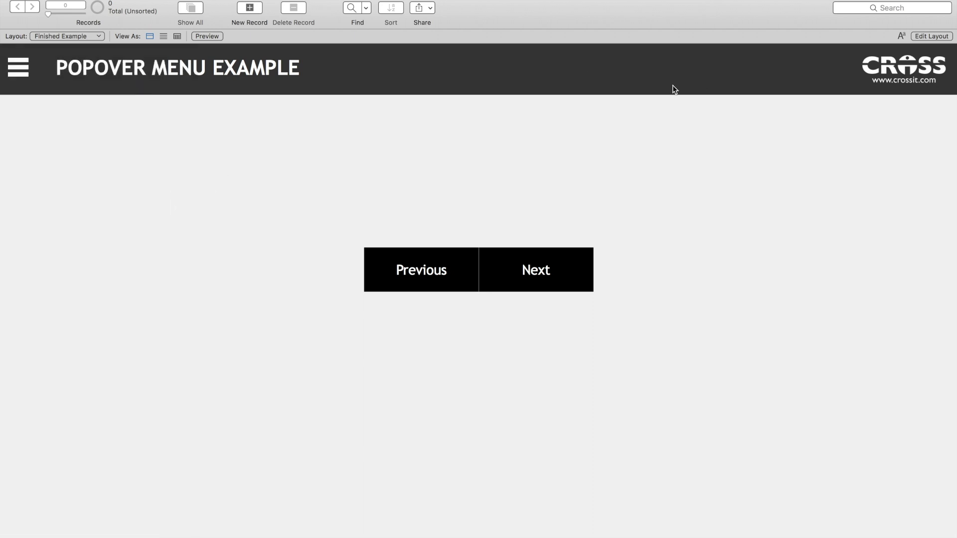
{"action": "left_click", "coordinate": [17, 68]}
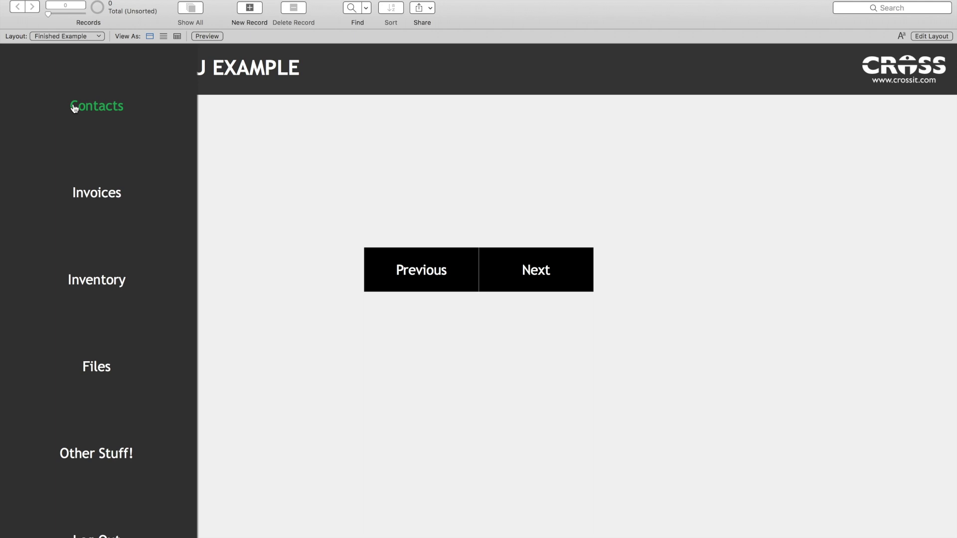
{"action": "left_click", "coordinate": [337, 177]}
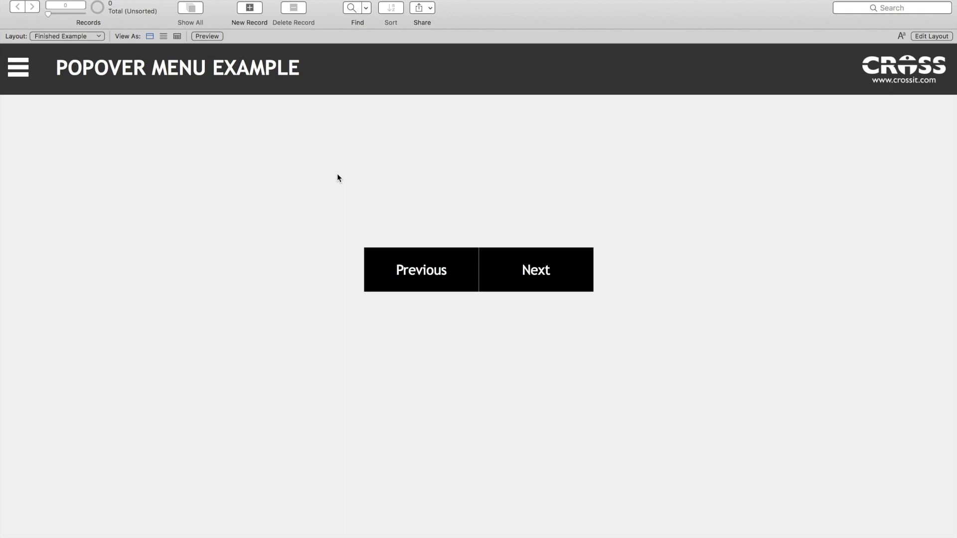
Open the Play Space layout for editing and draw a button about 100 × 61 pt at the header's left end.
{"action": "left_click", "coordinate": [529, 260]}
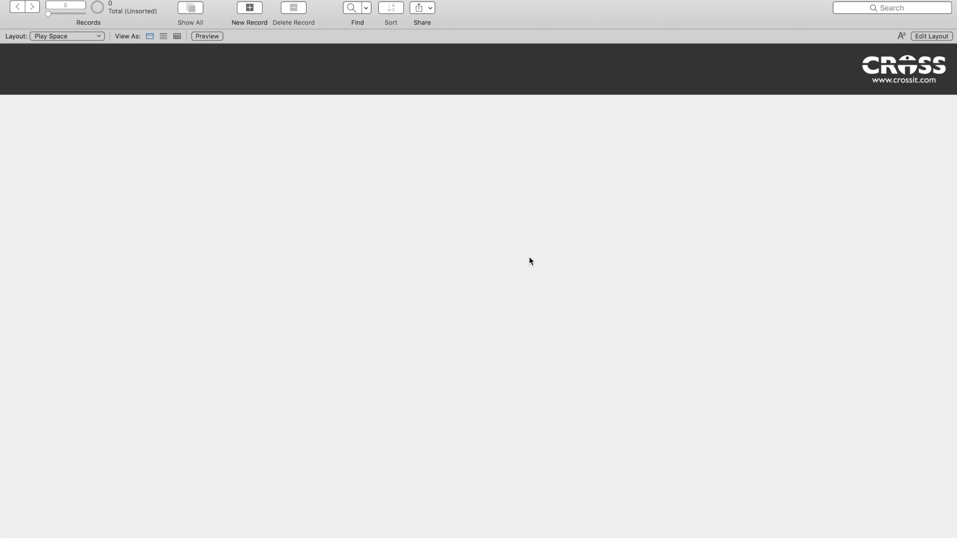
{"action": "left_click", "coordinate": [931, 35]}
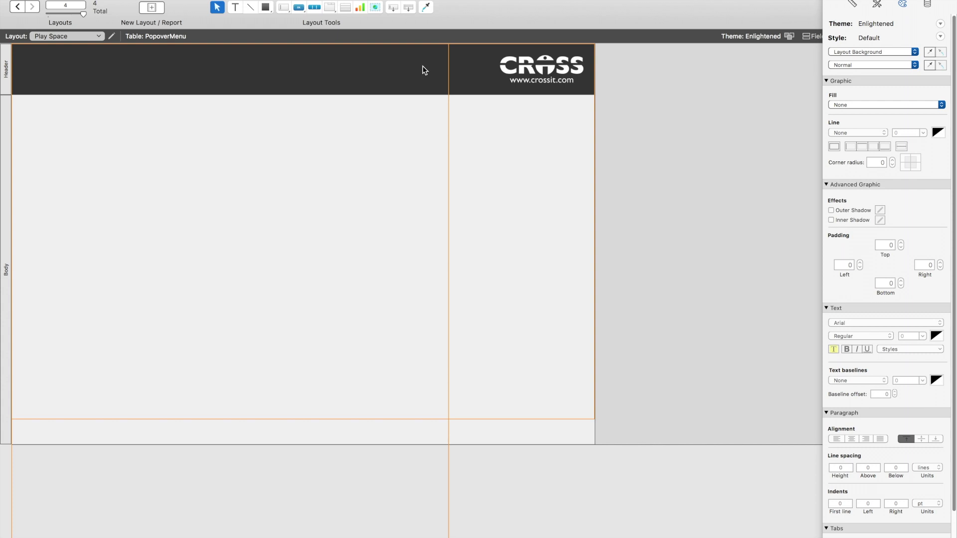
{"action": "left_click", "coordinate": [299, 8]}
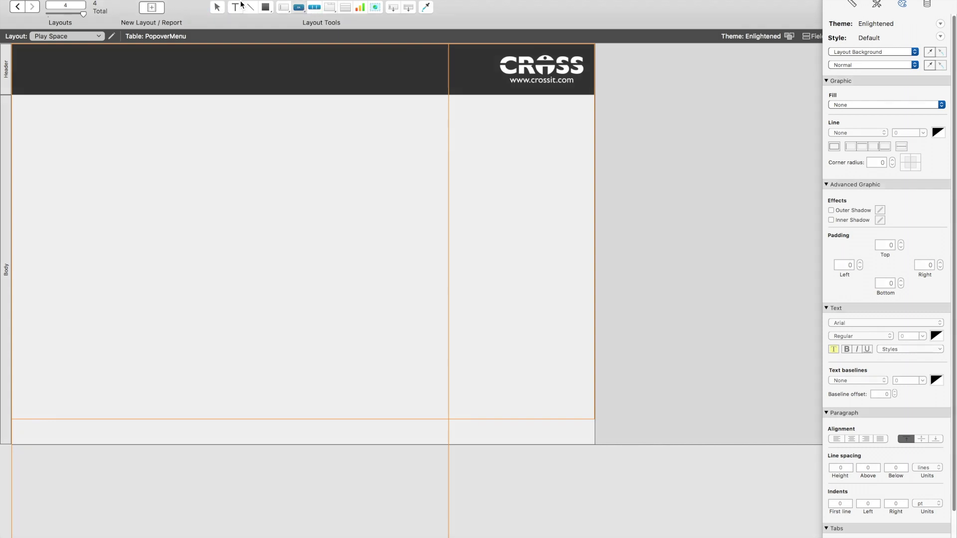
{"action": "left_click", "coordinate": [300, 8]}
{"action": "left_click_drag", "start_coordinate": [303, 12], "coordinate": [314, 30]}
{"action": "left_click_drag", "start_coordinate": [17, 53], "coordinate": [75, 88]}
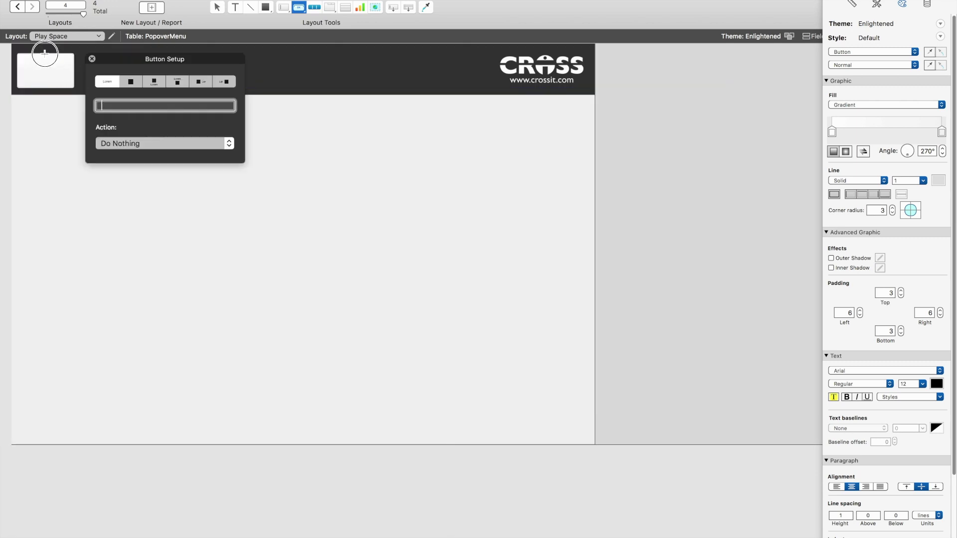
Set the header button to display only the thick three-bar menu icon, sized 52 pt.
{"action": "left_click", "coordinate": [128, 82]}
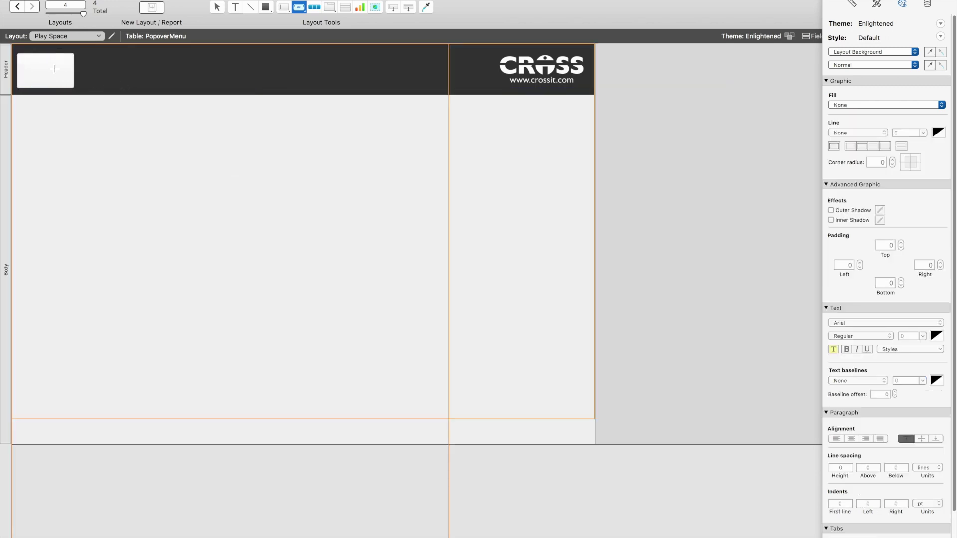
{"action": "left_click", "coordinate": [224, 10]}
{"action": "left_click", "coordinate": [66, 69]}
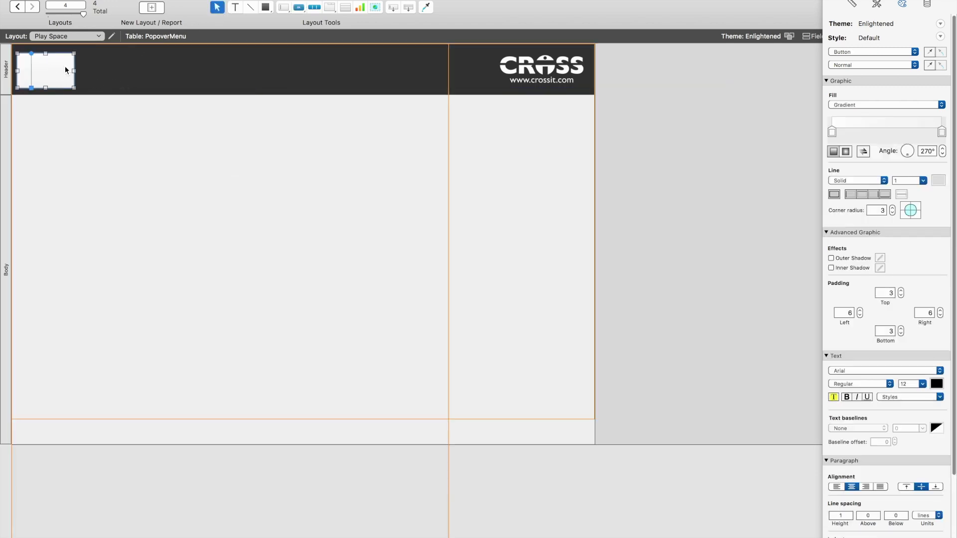
{"action": "double_click", "coordinate": [60, 74]}
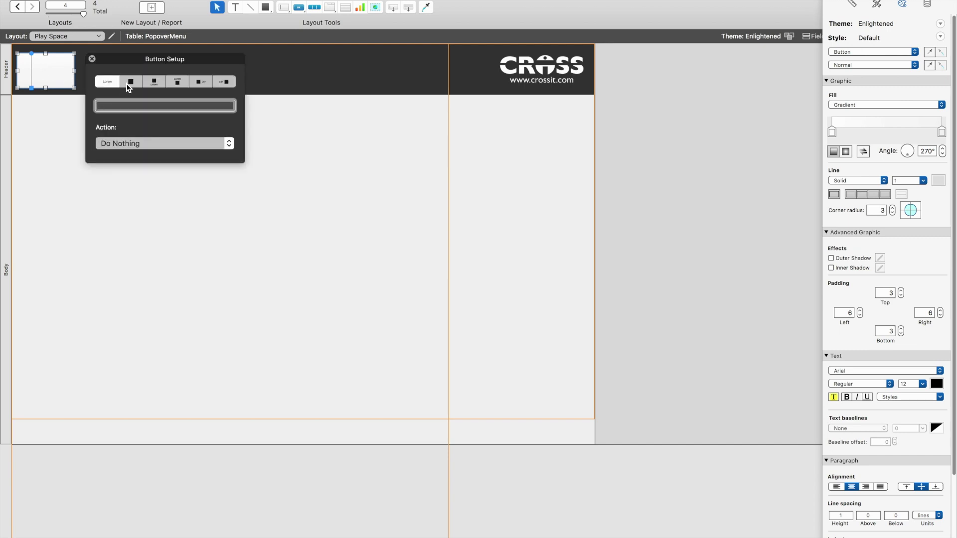
{"action": "left_click", "coordinate": [130, 83]}
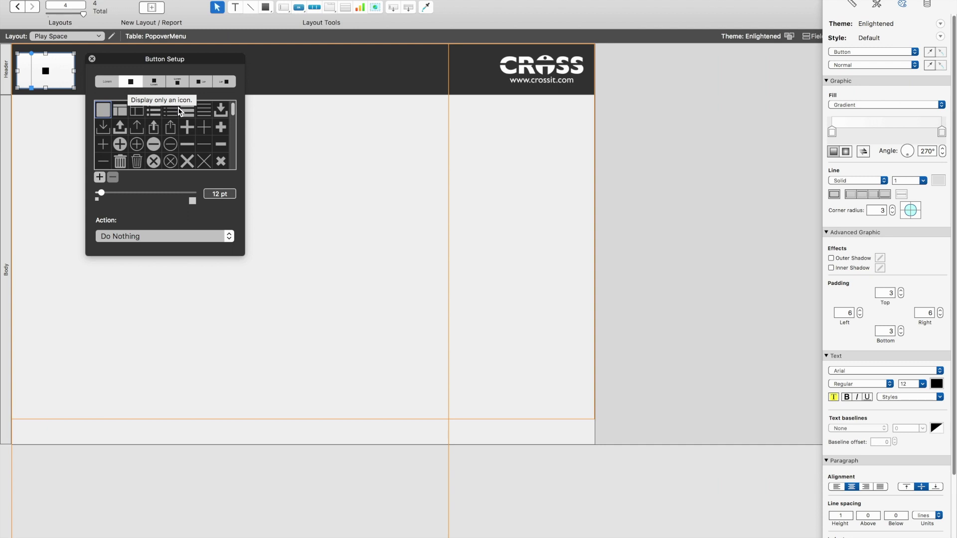
{"action": "left_click", "coordinate": [185, 111]}
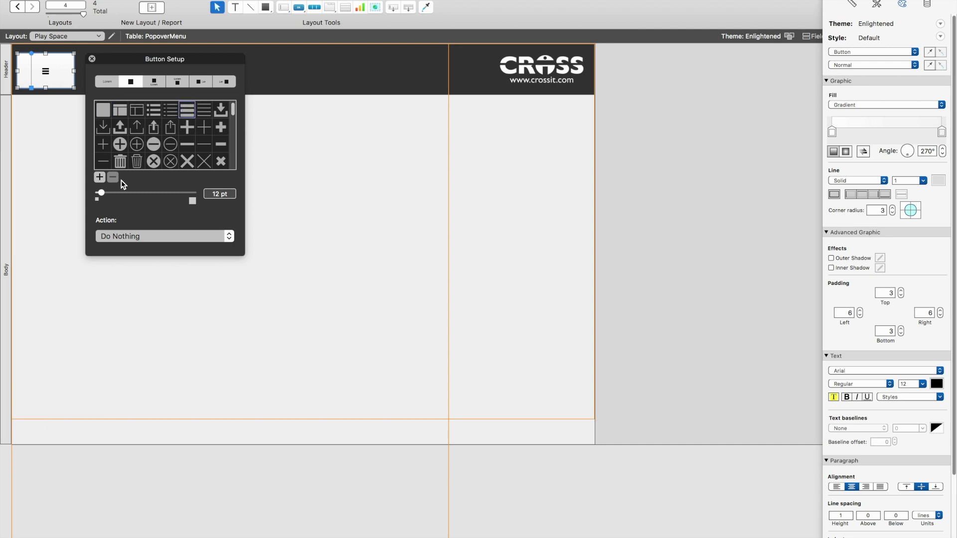
{"action": "left_click_drag", "start_coordinate": [102, 193], "coordinate": [134, 194]}
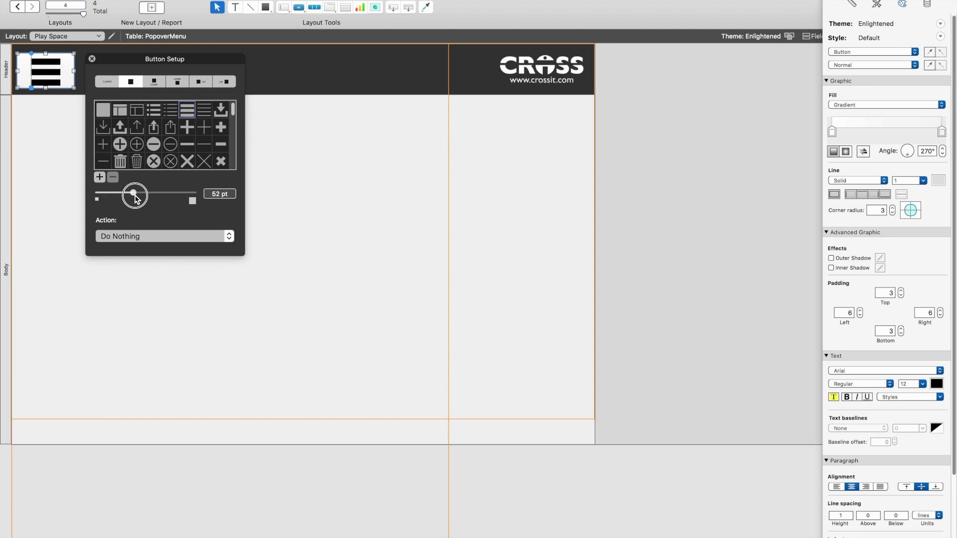
Move the menu button against the header's left edge and extend its lower edge slightly downward.
{"action": "left_click_drag", "start_coordinate": [40, 79], "coordinate": [34, 77]}
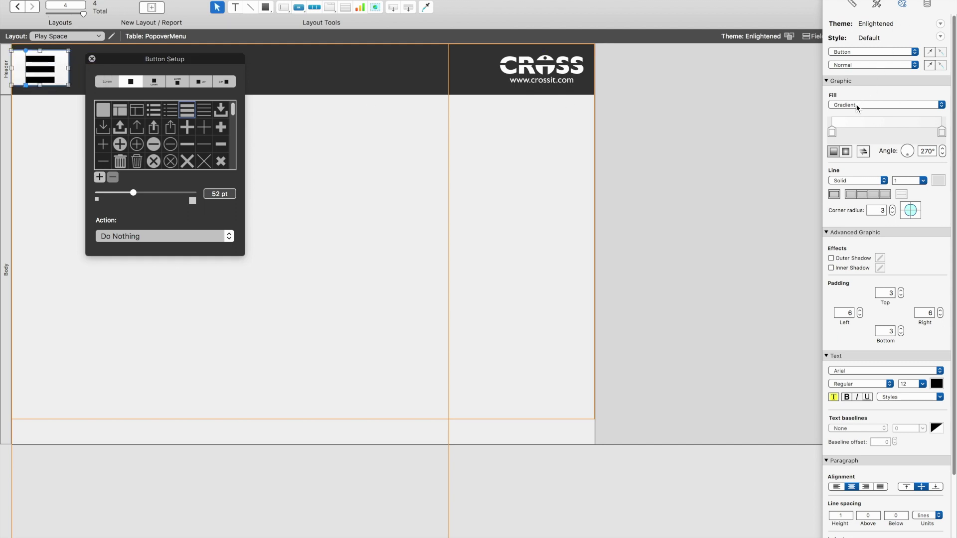
{"action": "left_click", "coordinate": [39, 51]}
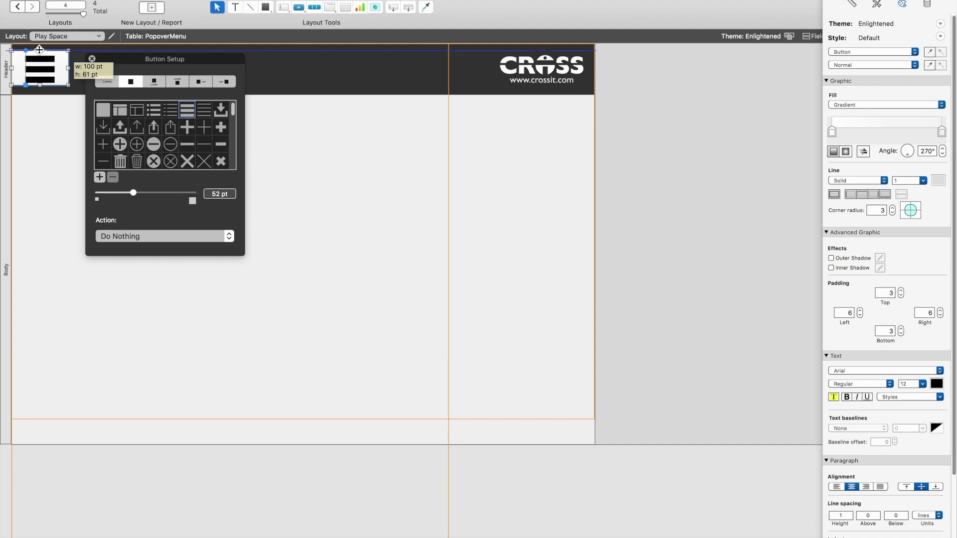
{"action": "left_click_drag", "start_coordinate": [40, 84], "coordinate": [40, 88]}
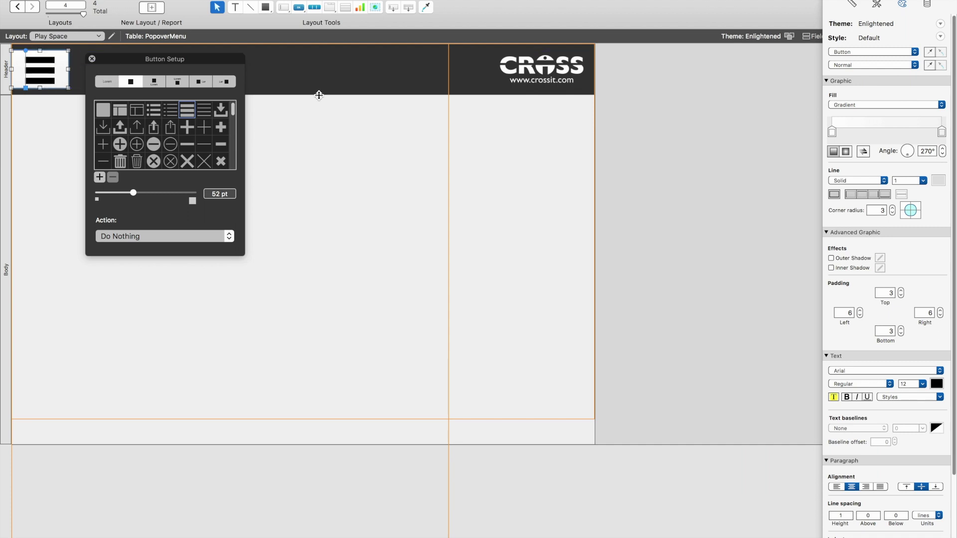
Set both the fill and the line of the menu button's Normal state to None.
{"action": "left_click", "coordinate": [870, 106]}
{"action": "left_click", "coordinate": [862, 93]}
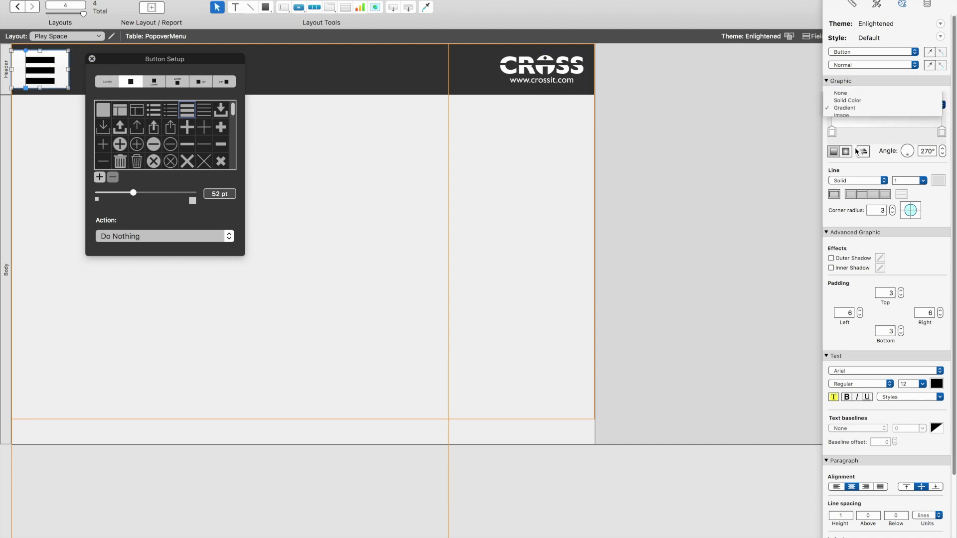
{"action": "left_click", "coordinate": [850, 132]}
{"action": "left_click", "coordinate": [848, 126]}
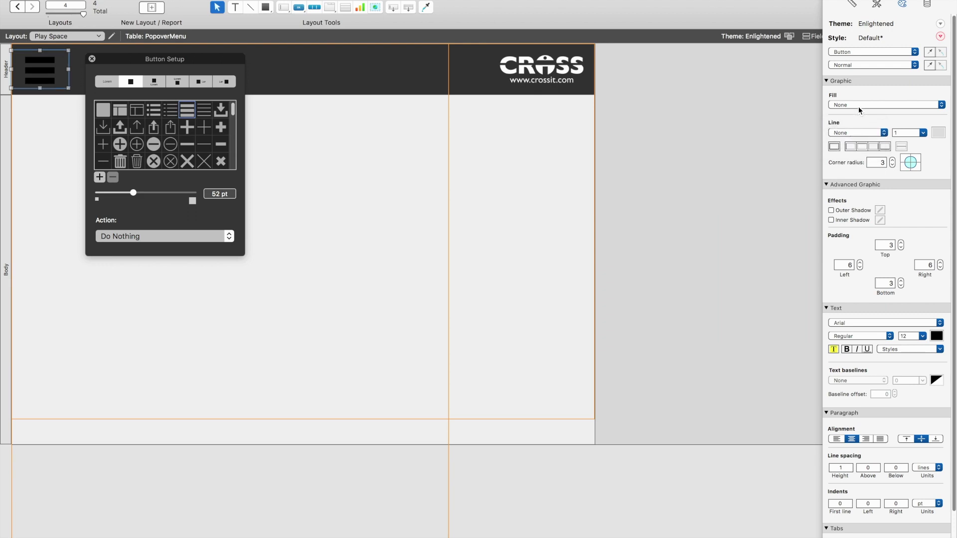
Set the Normal state of the menu button's icon to a solid white fill.
{"action": "left_click", "coordinate": [860, 53]}
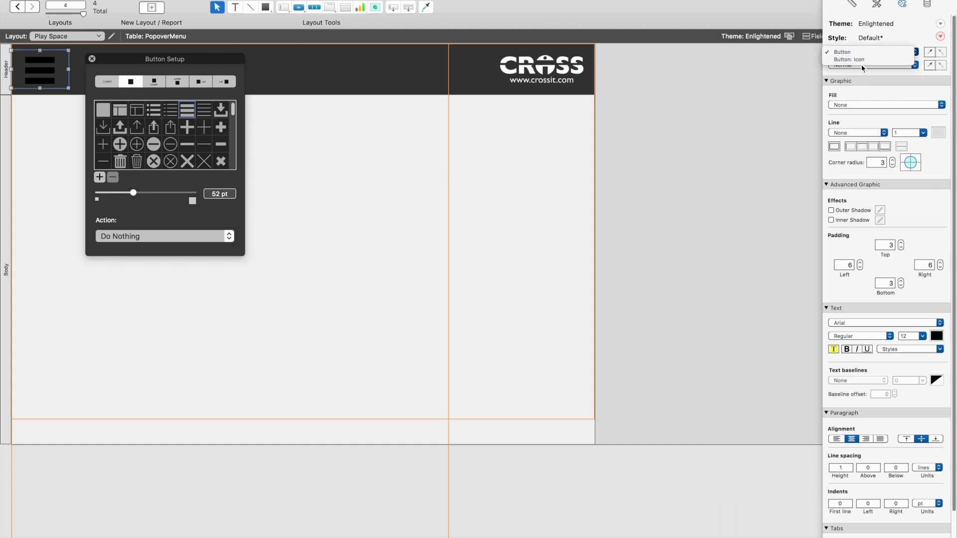
{"action": "left_click", "coordinate": [861, 60]}
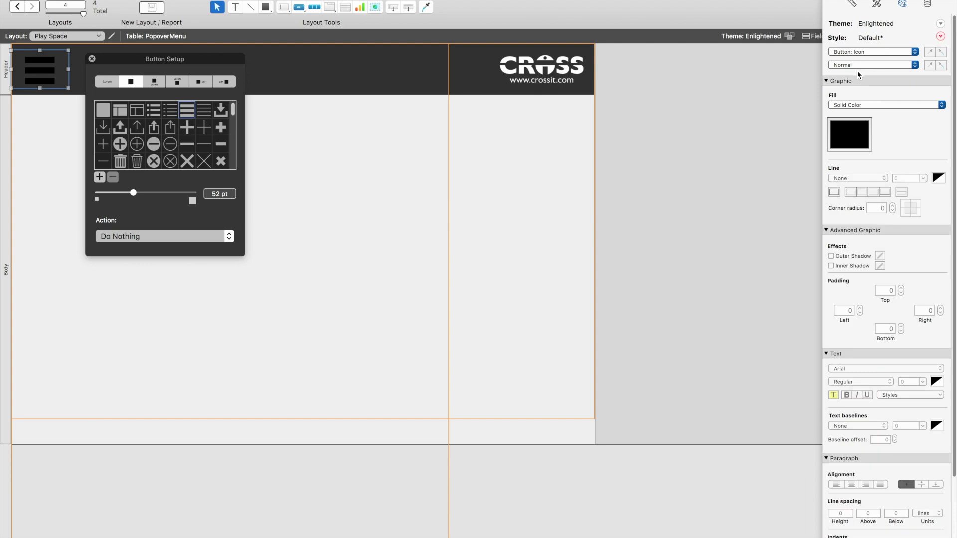
{"action": "left_click", "coordinate": [863, 138]}
{"action": "left_click", "coordinate": [806, 196]}
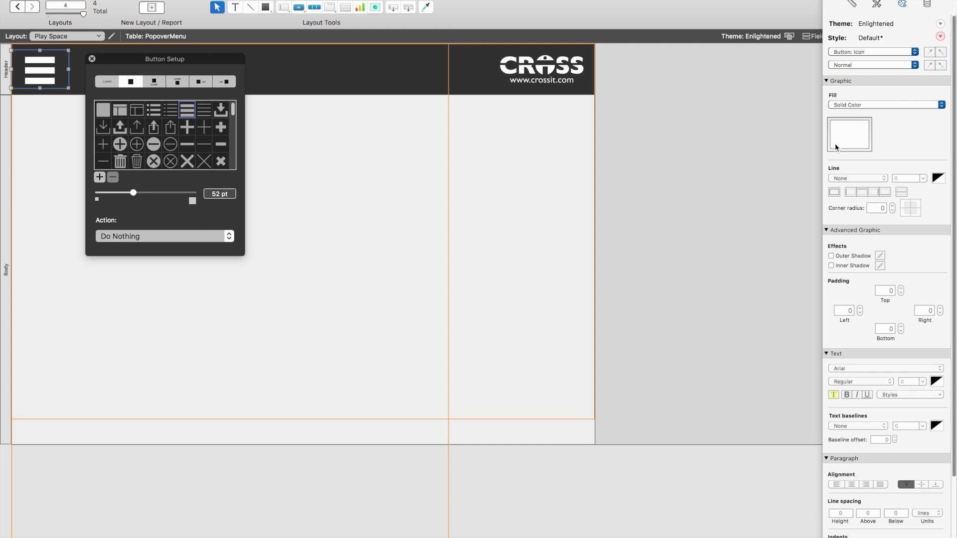
Check the icon's Hover state and set the button's Hover fill to None.
{"action": "left_click", "coordinate": [859, 66]}
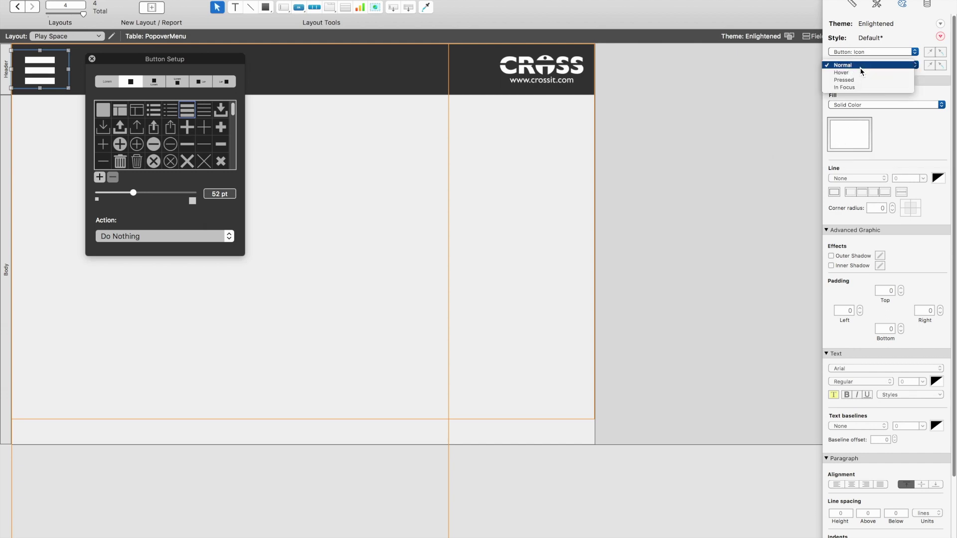
{"action": "left_click", "coordinate": [859, 73]}
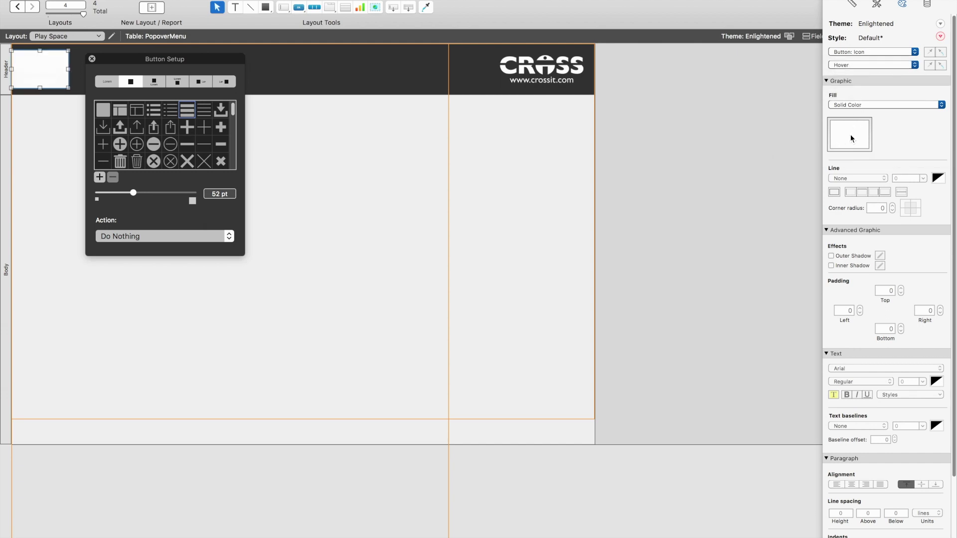
{"action": "left_click", "coordinate": [855, 53]}
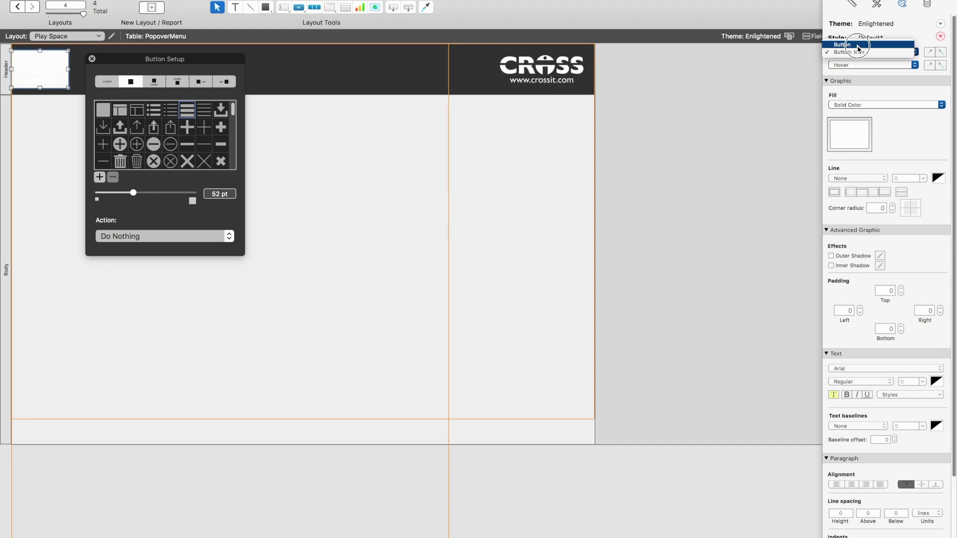
{"action": "key", "text": "Return"}
{"action": "left_click", "coordinate": [857, 65]}
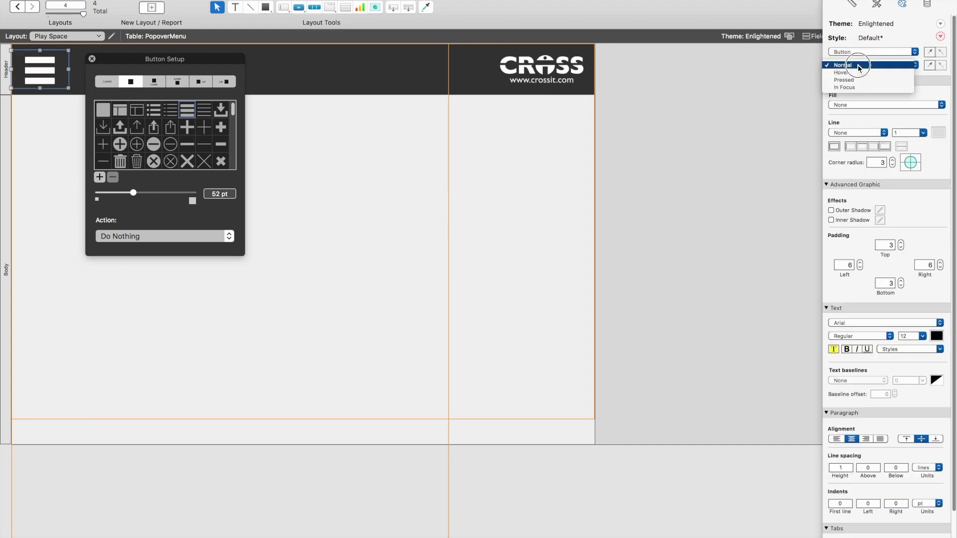
{"action": "left_click", "coordinate": [856, 73]}
{"action": "left_click", "coordinate": [842, 104]}
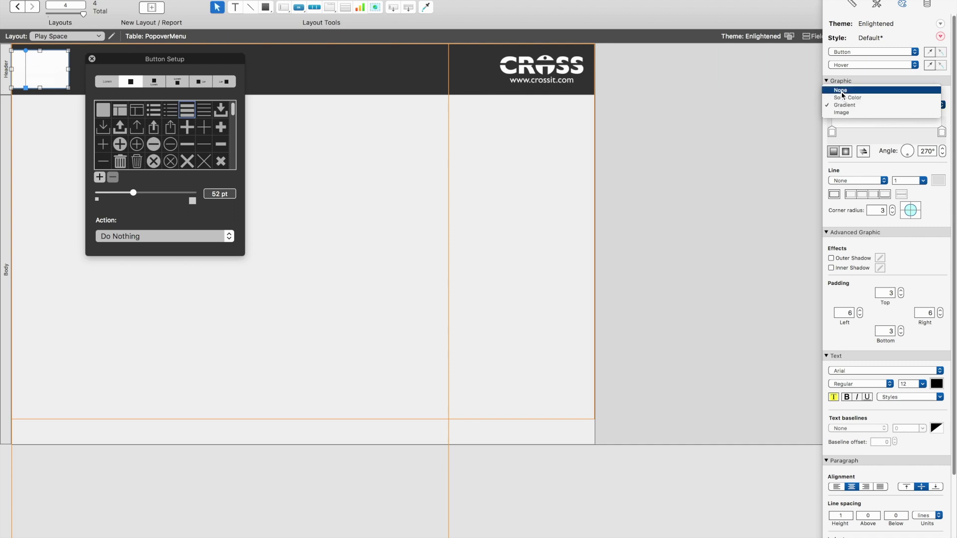
{"action": "key", "text": "Down"}
{"action": "key", "text": "Return"}
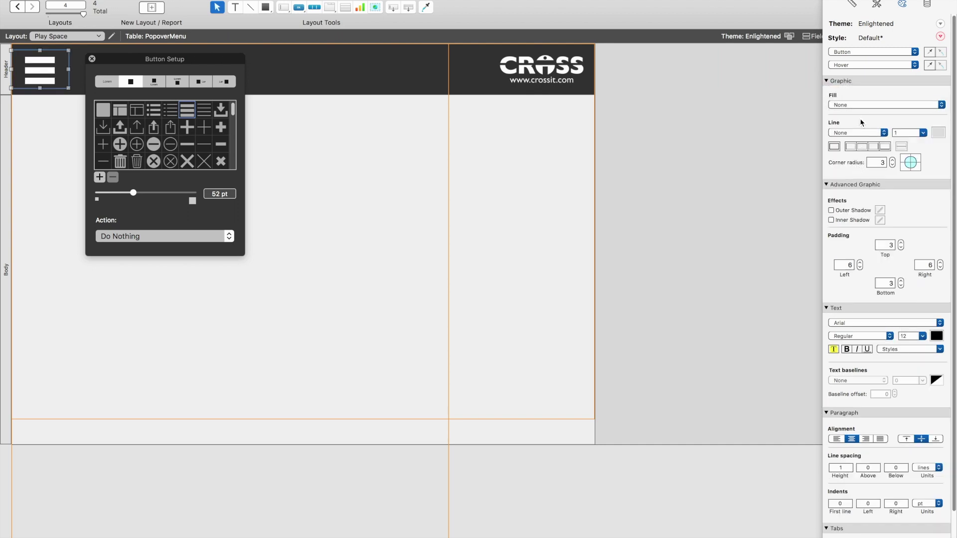
Set the menu button's Pressed state fill to None.
{"action": "left_click", "coordinate": [859, 65]}
{"action": "left_click", "coordinate": [856, 74]}
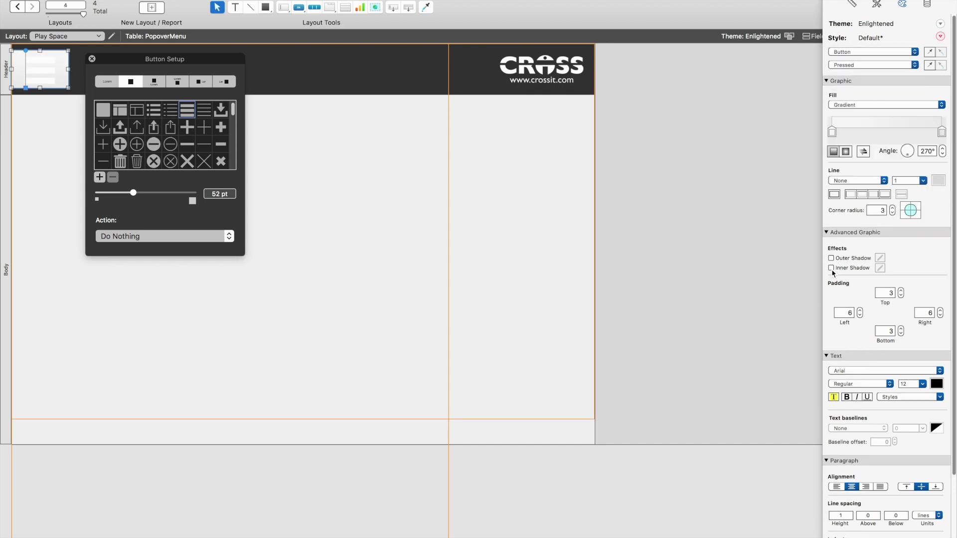
{"action": "left_click", "coordinate": [866, 104]}
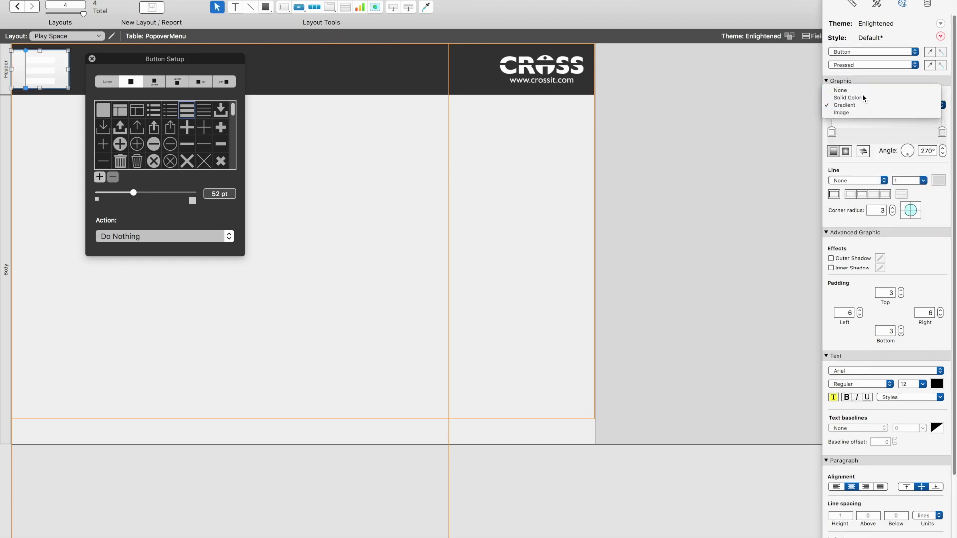
{"action": "left_click", "coordinate": [862, 91]}
Turn off the outer shadow in the menu button's In Focus state.
{"action": "left_click", "coordinate": [860, 53]}
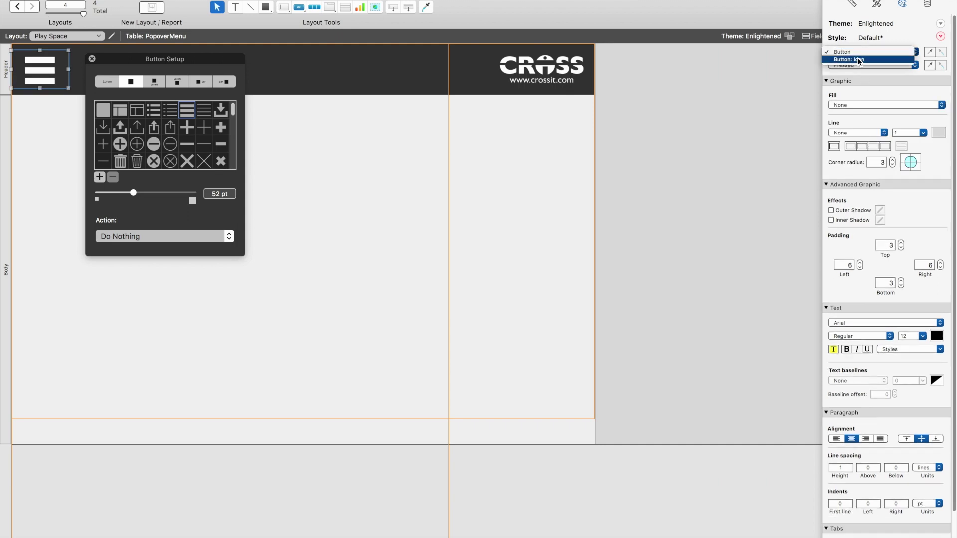
{"action": "left_click", "coordinate": [859, 60]}
{"action": "left_click", "coordinate": [863, 51]}
{"action": "left_click", "coordinate": [861, 63]}
{"action": "left_click", "coordinate": [861, 63]}
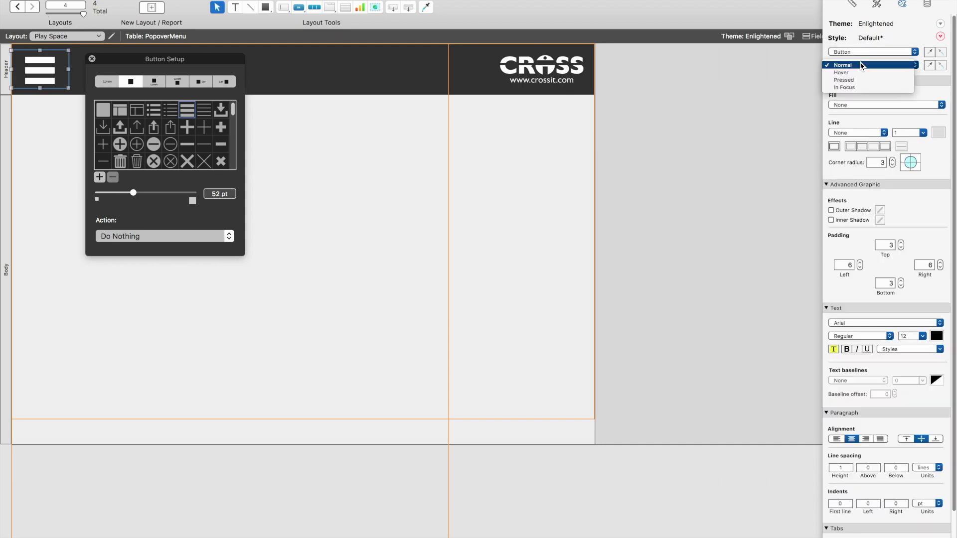
{"action": "left_click", "coordinate": [847, 91]}
{"action": "left_click", "coordinate": [831, 210]}
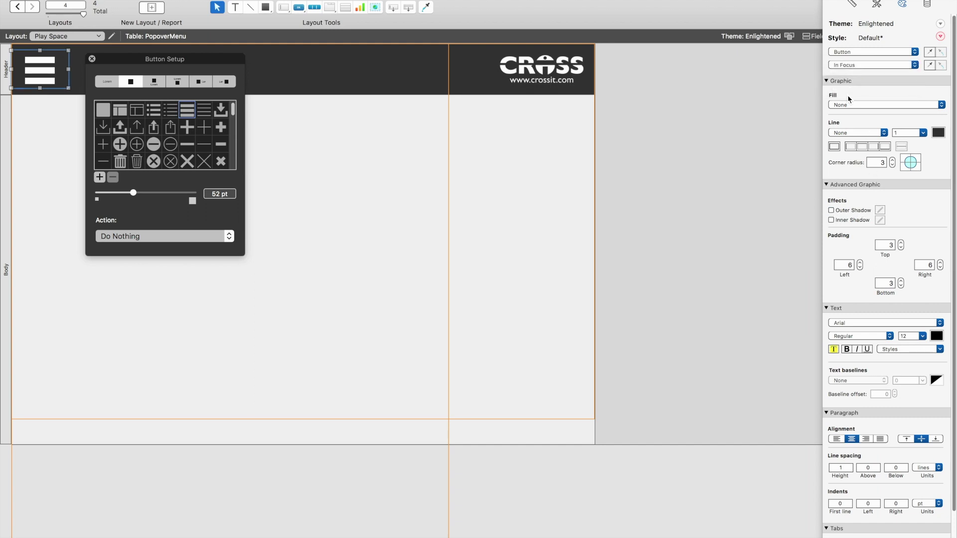
Check the fill of the menu button's icon in its Hover, Pressed and In Focus states and close the button setup.
{"action": "left_click", "coordinate": [858, 53]}
{"action": "left_click", "coordinate": [857, 56]}
{"action": "left_click", "coordinate": [856, 65]}
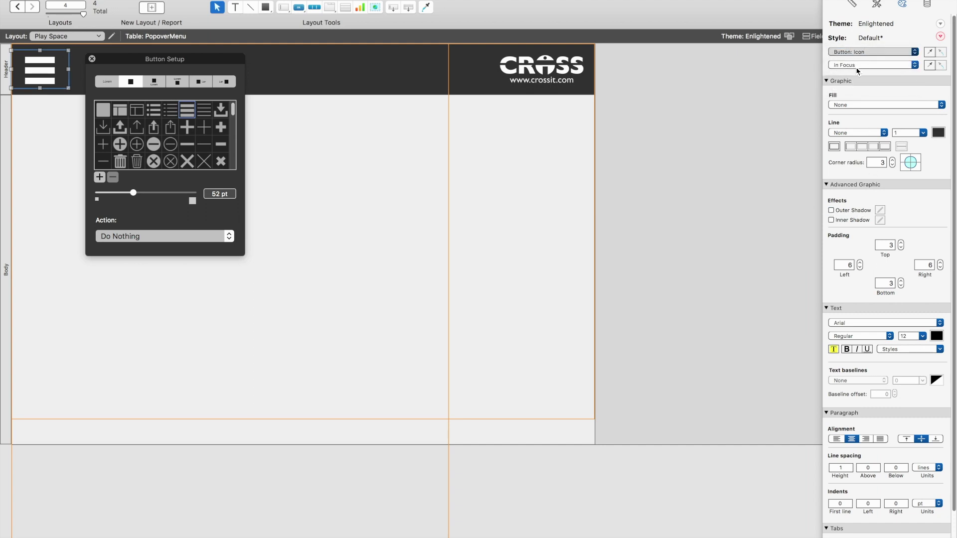
{"action": "left_click", "coordinate": [851, 67]}
{"action": "left_click", "coordinate": [851, 67]}
{"action": "left_click", "coordinate": [848, 71]}
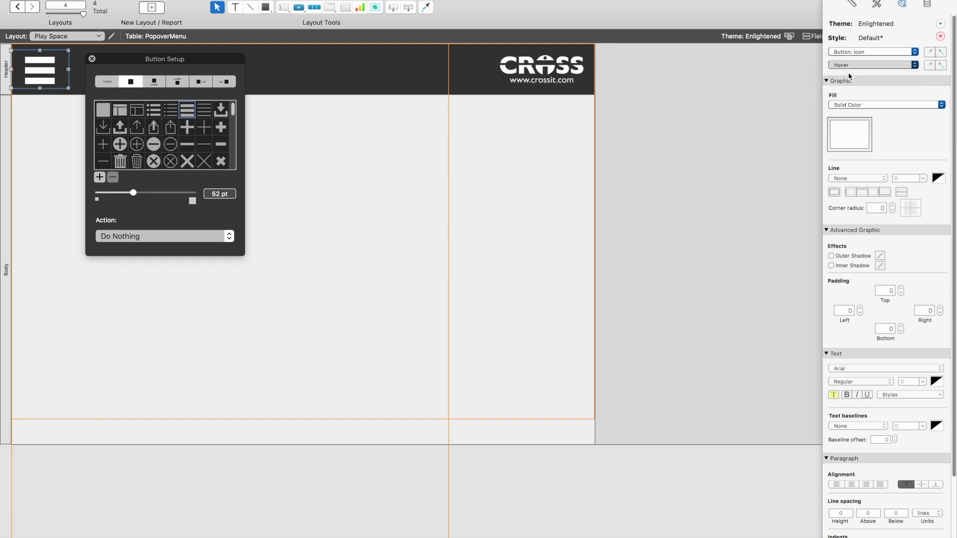
{"action": "left_click", "coordinate": [845, 66]}
{"action": "left_click", "coordinate": [845, 73]}
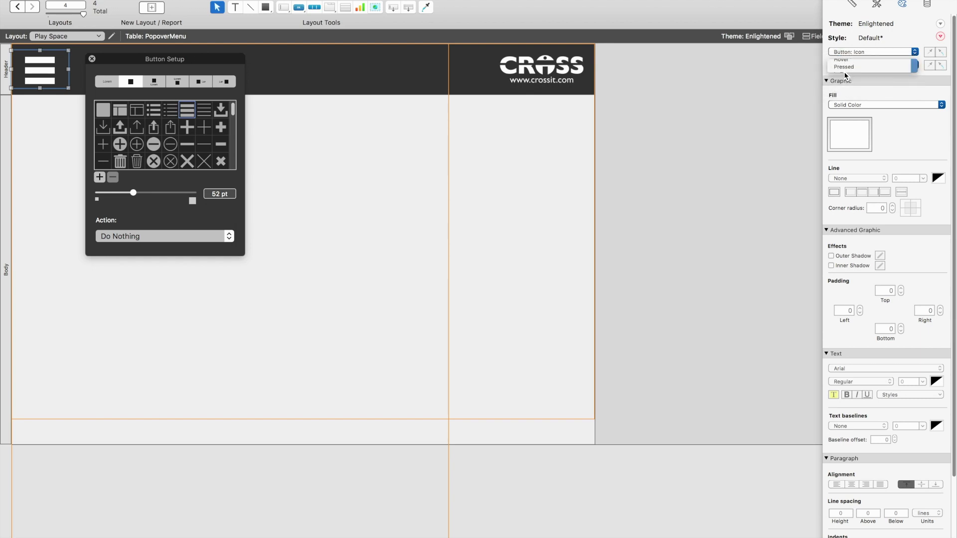
{"action": "left_click", "coordinate": [848, 65]}
{"action": "left_click", "coordinate": [846, 75]}
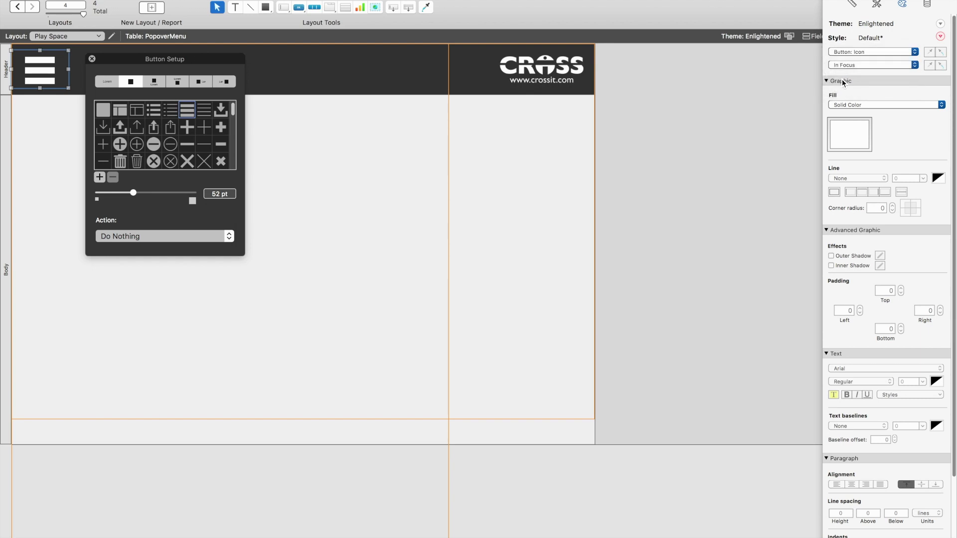
{"action": "left_click", "coordinate": [180, 59]}
{"action": "left_click", "coordinate": [77, 66]}
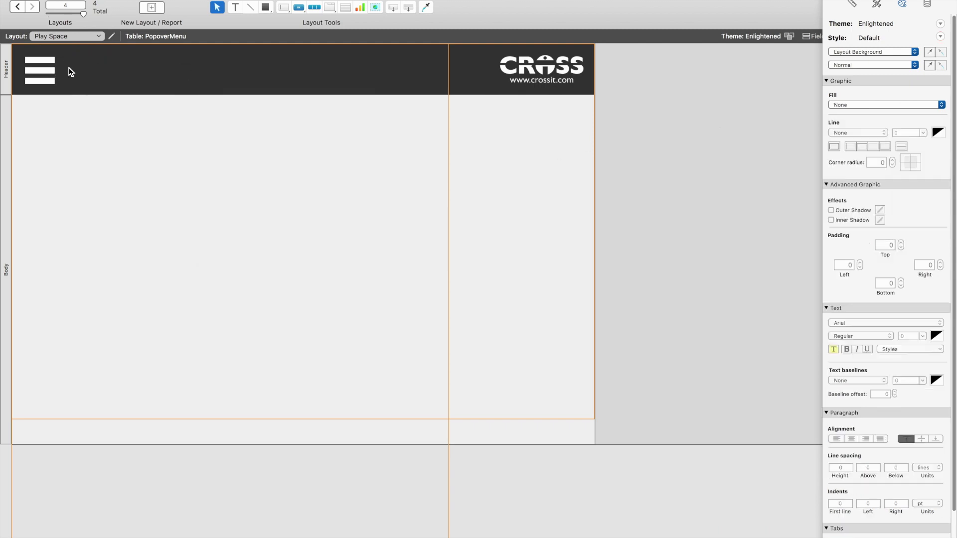
Place a narrow popover button, about 8 by 76 pt, at the header's left edge and turn off its popover's title bar.
{"action": "left_click", "coordinate": [299, 7]}
{"action": "left_click_drag", "start_coordinate": [299, 7], "coordinate": [312, 42]}
{"action": "mouse_move", "coordinate": [15, 51]}
{"action": "left_mouse_down"}
{"action": "mouse_move", "coordinate": [26, 90]}
{"action": "mouse_move", "coordinate": [30, 72]}
{"action": "left_mouse_up"}
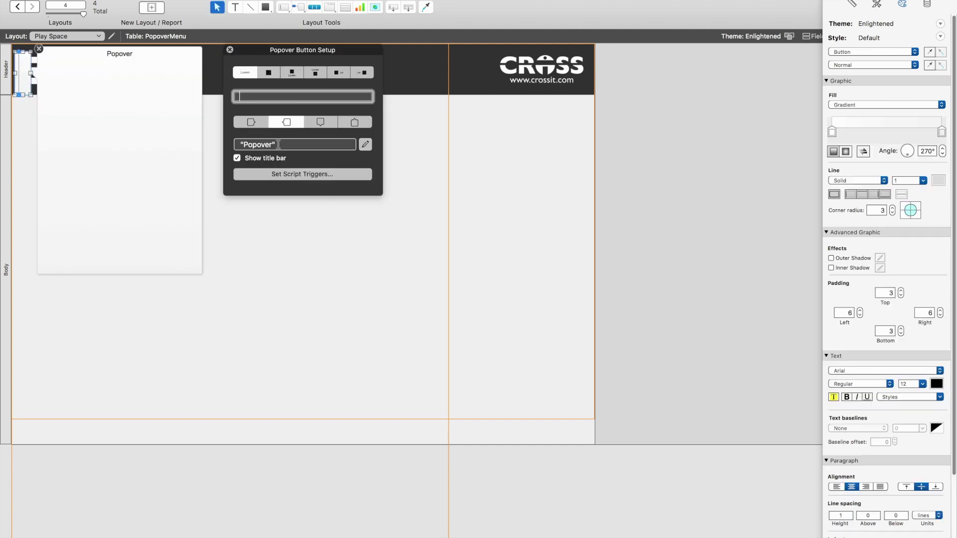
{"action": "left_click", "coordinate": [237, 160]}
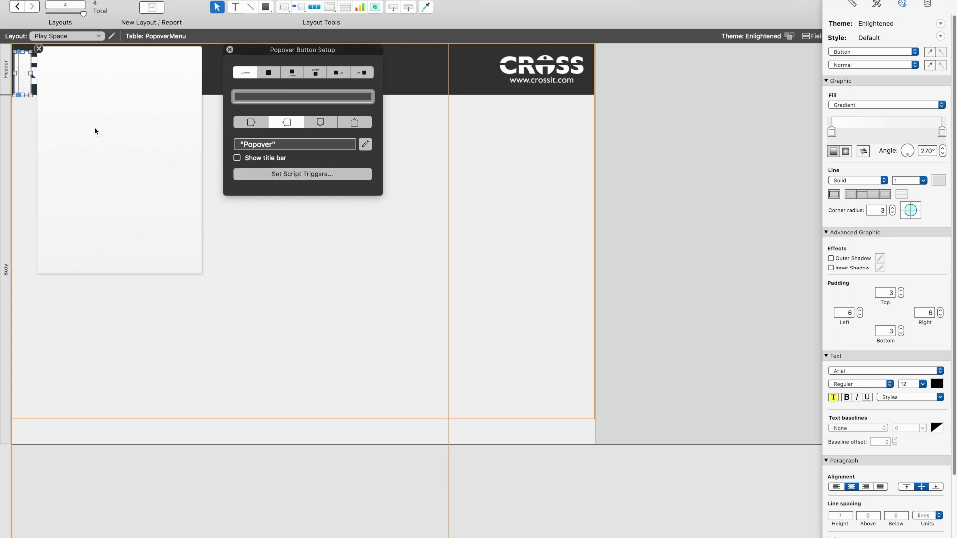
{"action": "left_click_drag", "start_coordinate": [13, 79], "coordinate": [14, 75]}
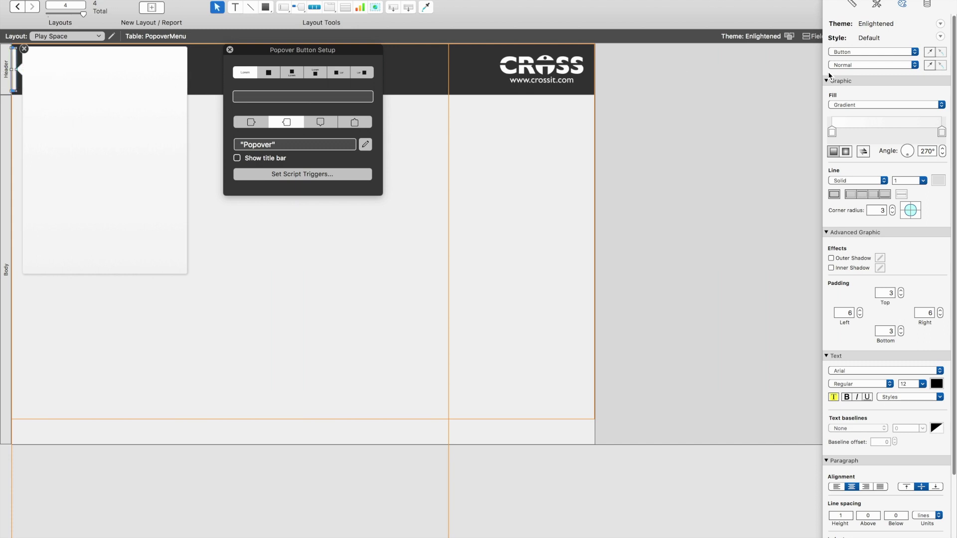
Name the popover panel object "Menu" and close the popover button setup.
{"action": "left_click", "coordinate": [926, 4]}
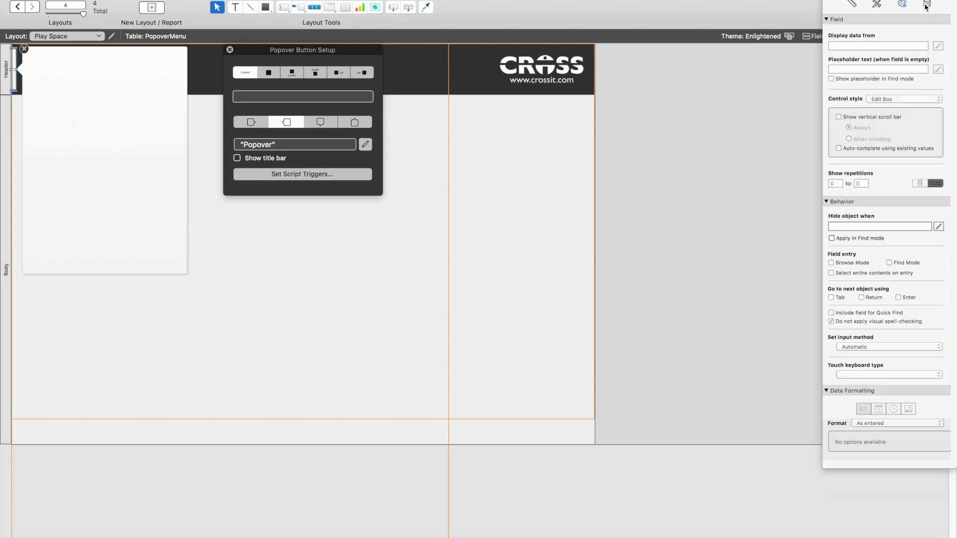
{"action": "left_click", "coordinate": [144, 135]}
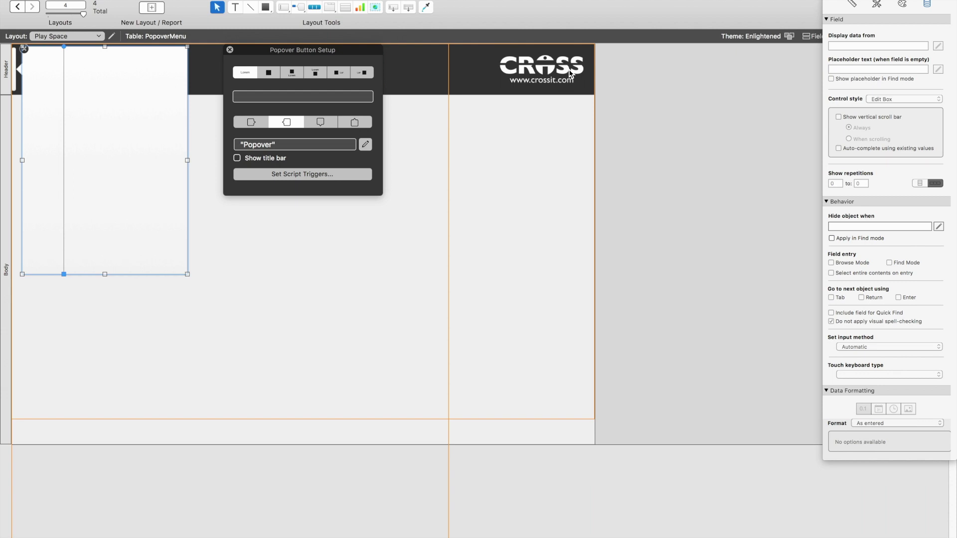
{"action": "left_click", "coordinate": [852, 4]}
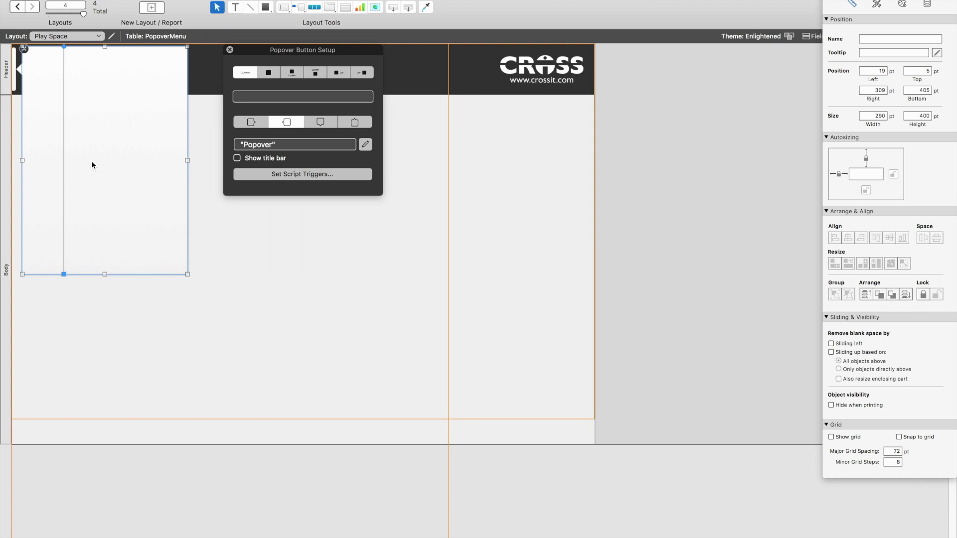
{"action": "left_click", "coordinate": [877, 38]}
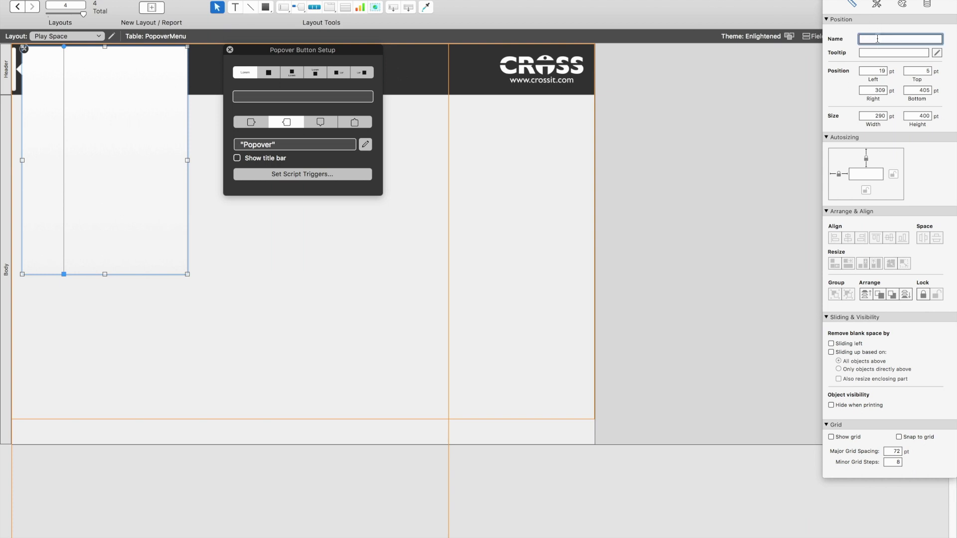
{"action": "type", "text": "Menu"}
{"action": "left_click", "coordinate": [229, 50]}
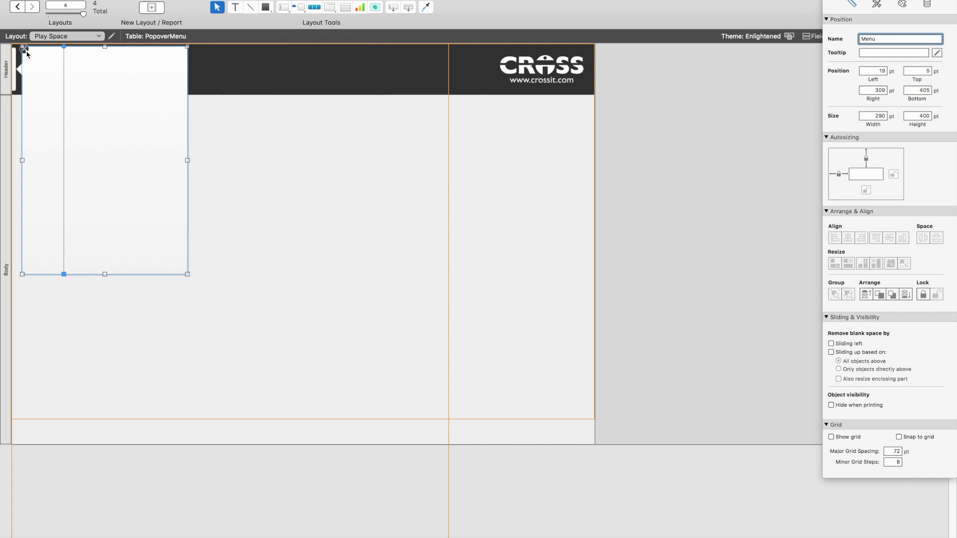
Give the three-bar menu button a Single Step action that uses the Go to Object script step.
{"action": "left_click", "coordinate": [27, 60]}
{"action": "left_click", "coordinate": [32, 74]}
{"action": "double_click", "coordinate": [31, 74]}
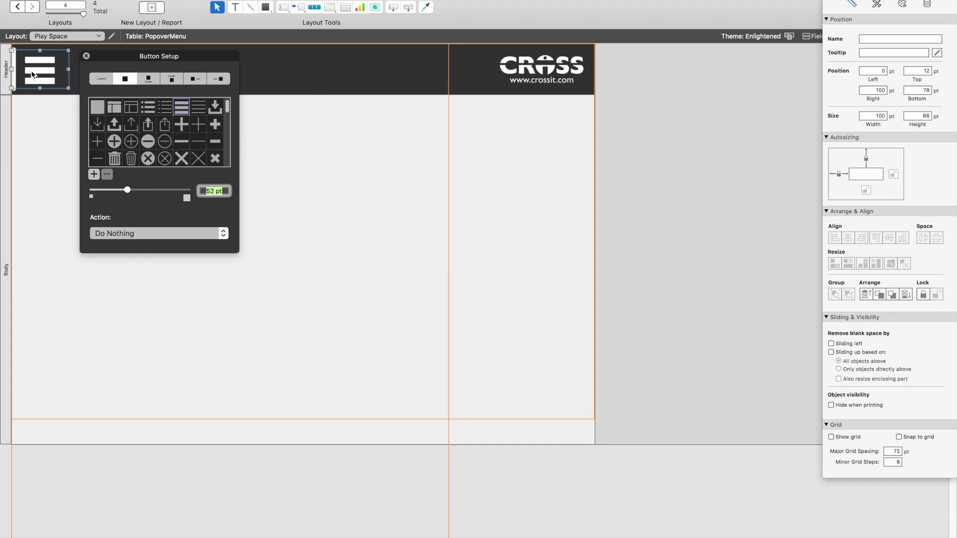
{"action": "left_click", "coordinate": [187, 233]}
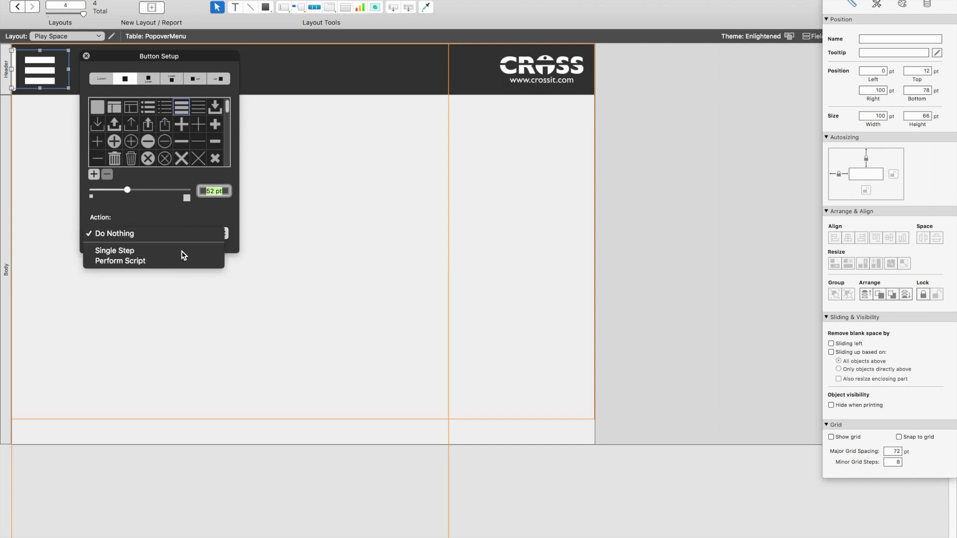
{"action": "left_click", "coordinate": [182, 251]}
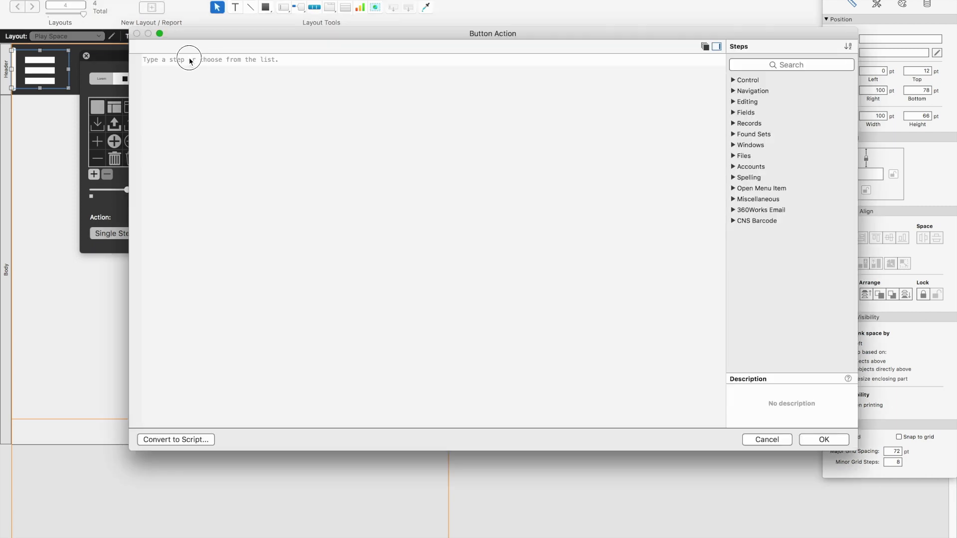
{"action": "left_click", "coordinate": [189, 59]}
{"action": "type", "text": "gto"}
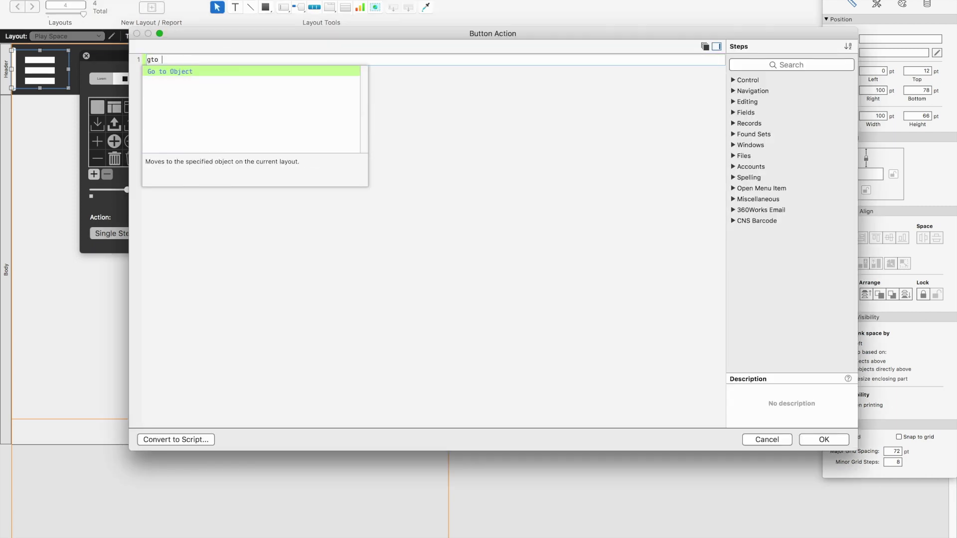
{"action": "left_click", "coordinate": [201, 73]}
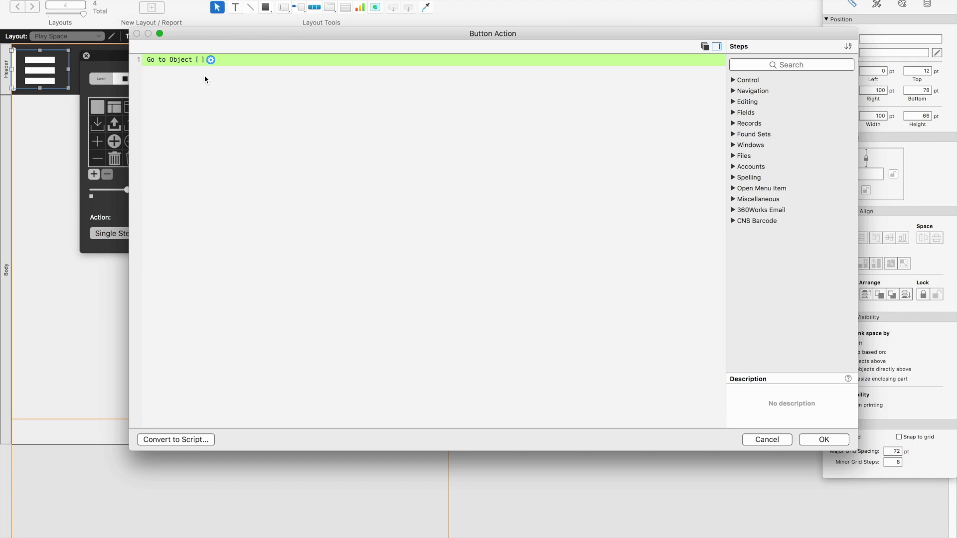
Set the Go to Object step's object name to "Menu" and close the button's action and setup windows.
{"action": "left_click", "coordinate": [210, 59]}
{"action": "type", "text": "\"Menu\""}
{"action": "key", "text": "Return"}
{"action": "left_click", "coordinate": [818, 440]}
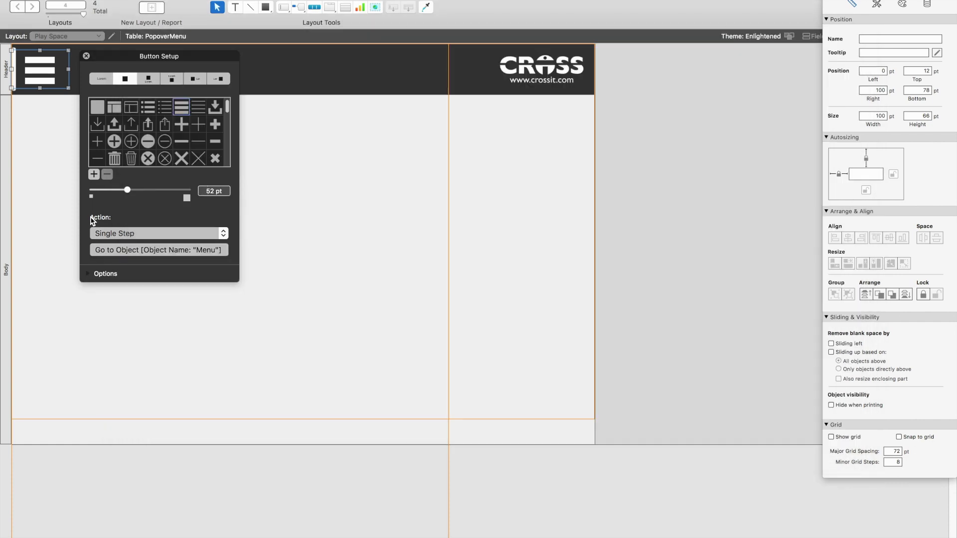
{"action": "left_click", "coordinate": [86, 56]}
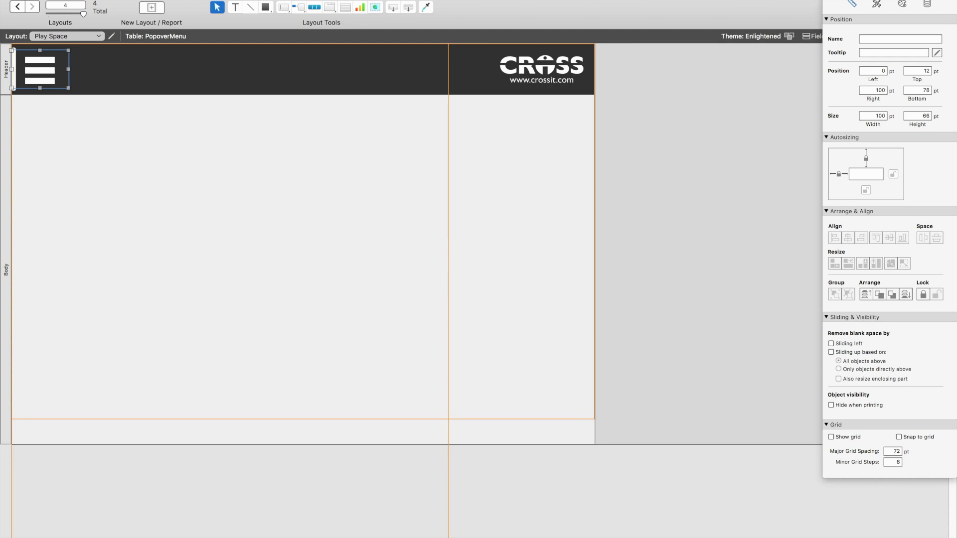
Save the layout and test opening and dismissing the popover from the menu button in Browse mode.
{"action": "key", "text": "super+b"}
{"action": "left_click", "coordinate": [462, 246]}
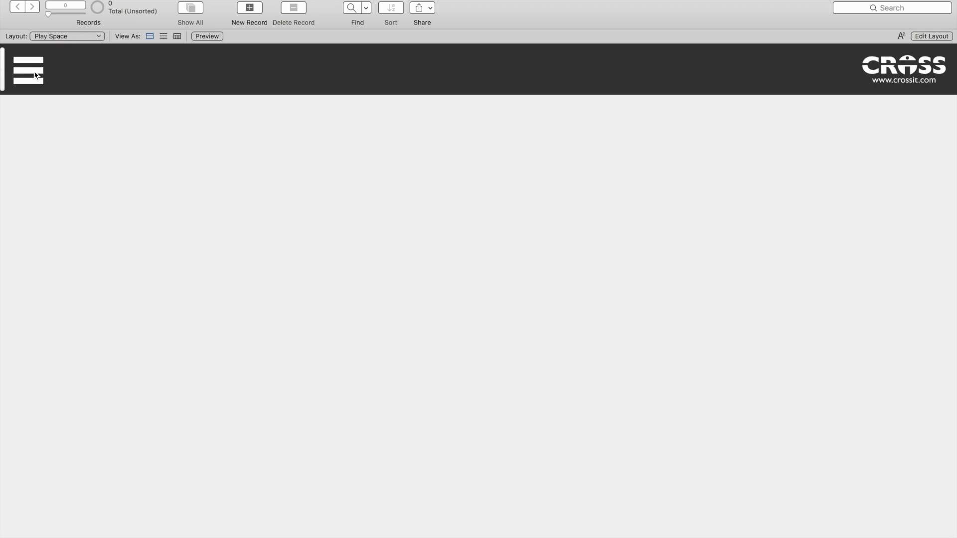
{"action": "left_click", "coordinate": [34, 74]}
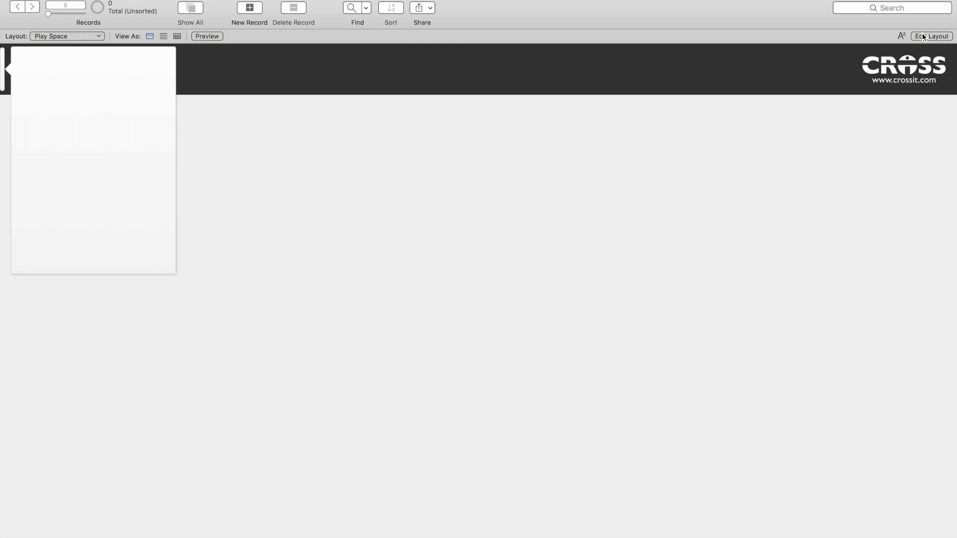
{"action": "left_click", "coordinate": [359, 113]}
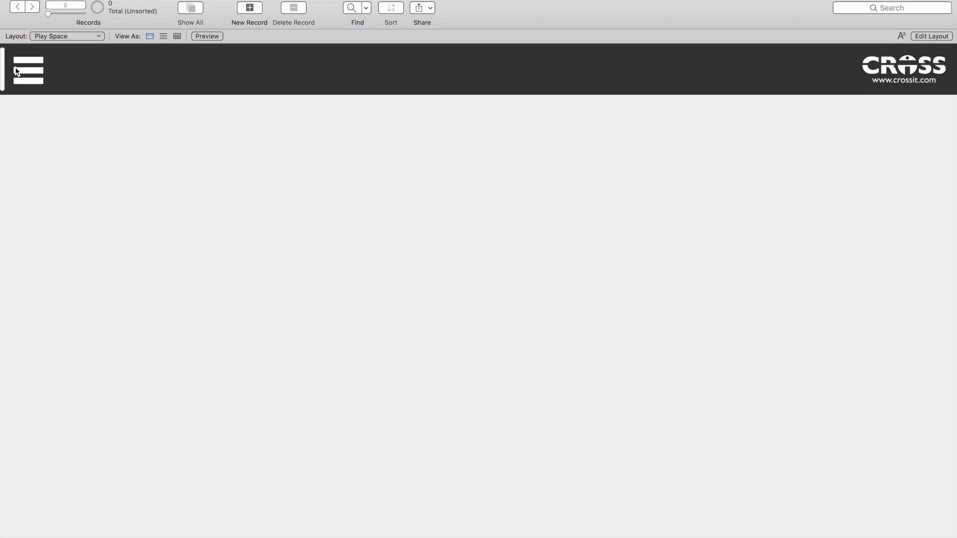
{"action": "left_click", "coordinate": [28, 77]}
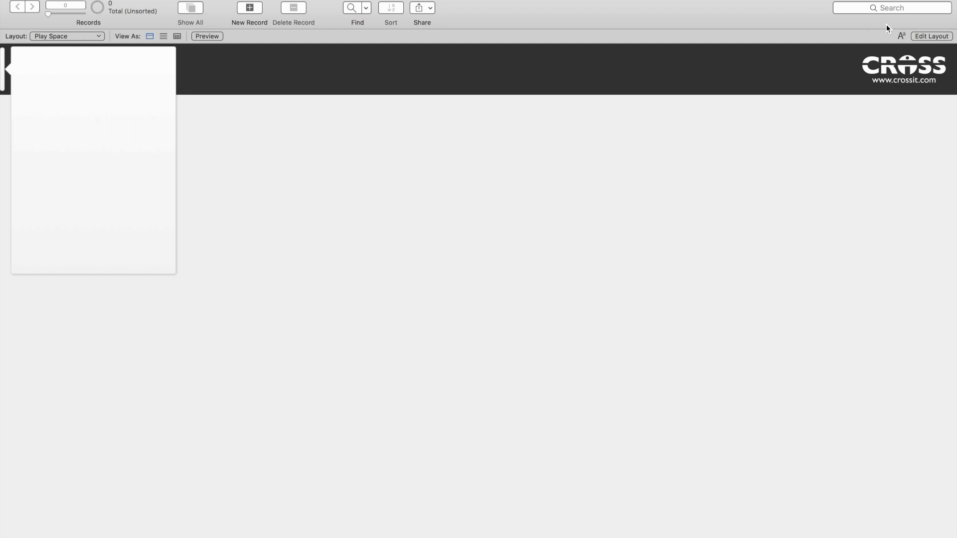
Return to Layout mode and give the narrow popover button a hide condition of 1 that also applies in Find mode.
{"action": "left_click", "coordinate": [923, 36]}
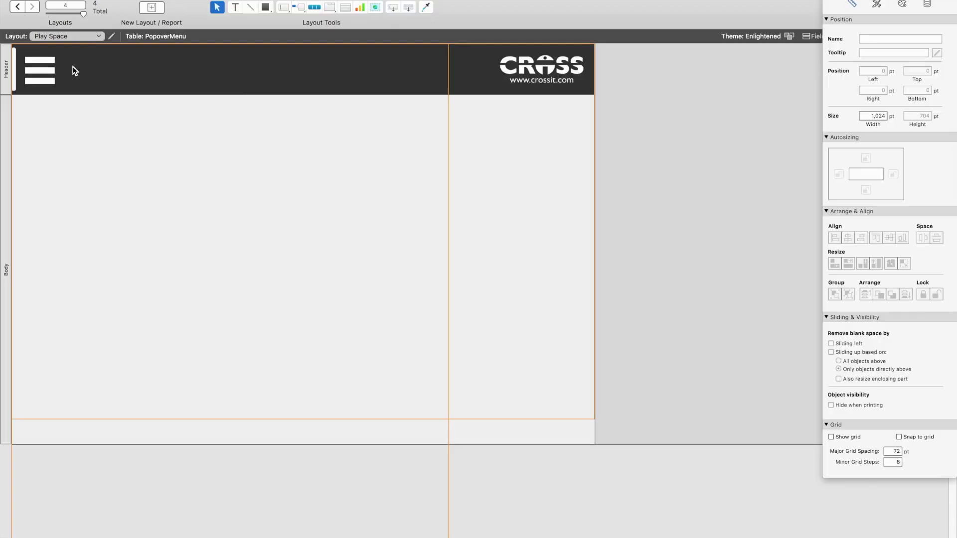
{"action": "left_click", "coordinate": [15, 76]}
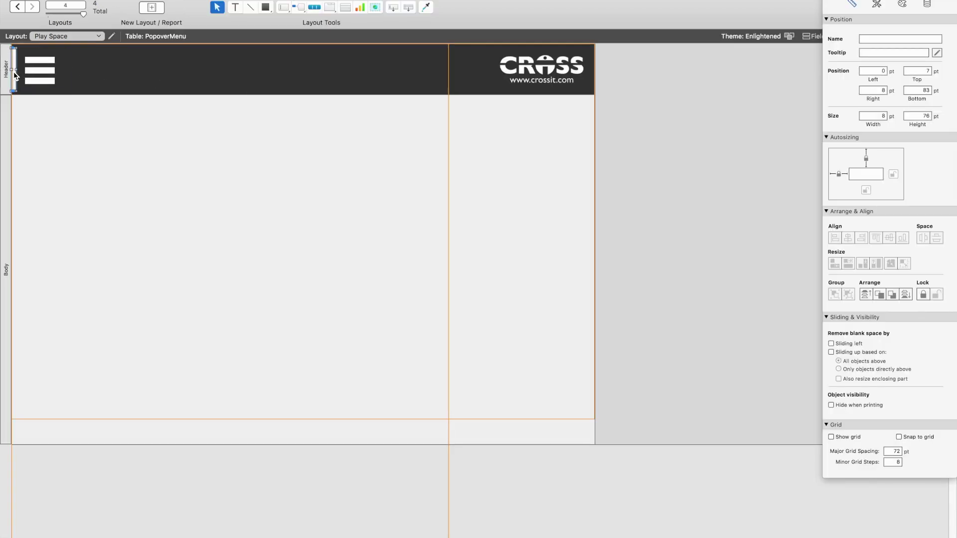
{"action": "left_click", "coordinate": [927, 5]}
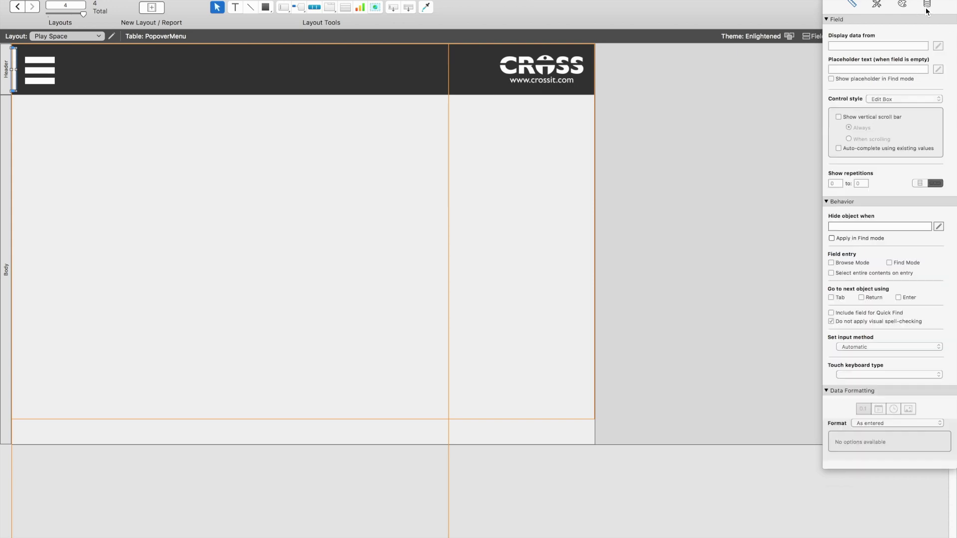
{"action": "left_click", "coordinate": [876, 226]}
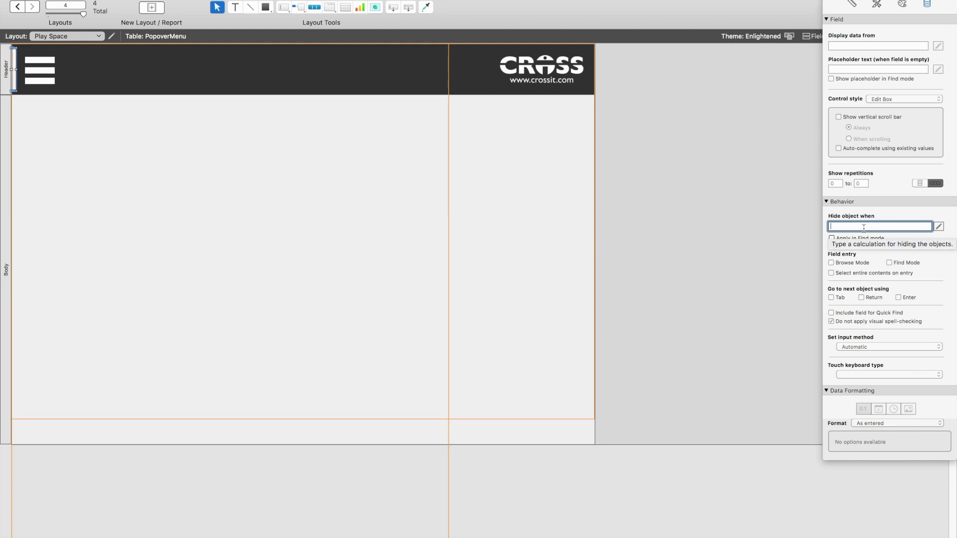
{"action": "type", "text": "1"}
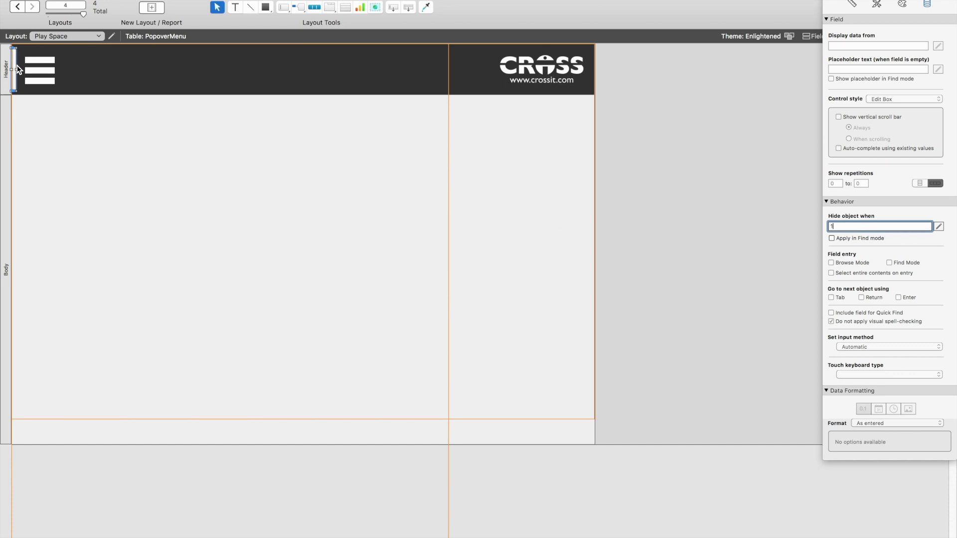
{"action": "left_click", "coordinate": [832, 238]}
{"action": "left_click", "coordinate": [124, 118]}
Save the layout and test in Browse mode whether the menu button works with the popover button hidden.
{"action": "key", "text": "super+b"}
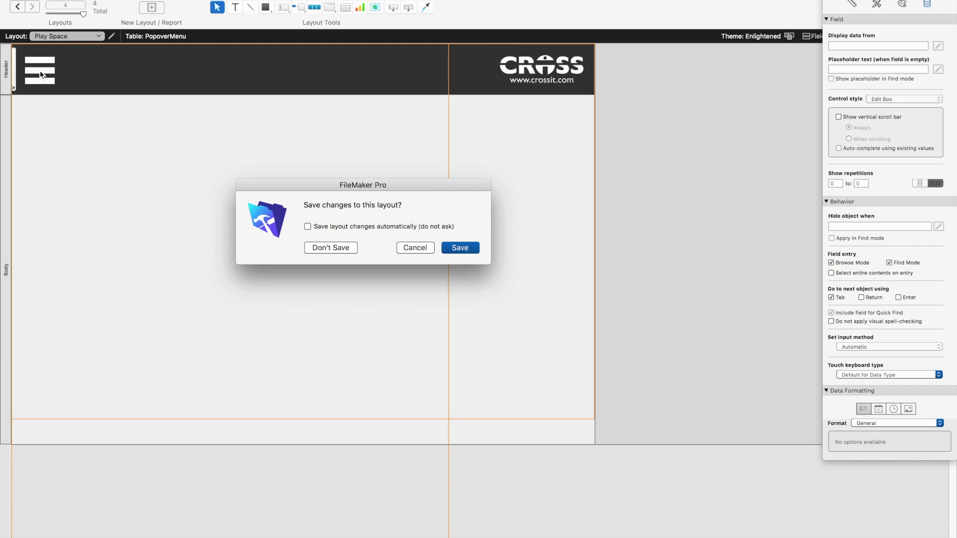
{"action": "left_click", "coordinate": [451, 247]}
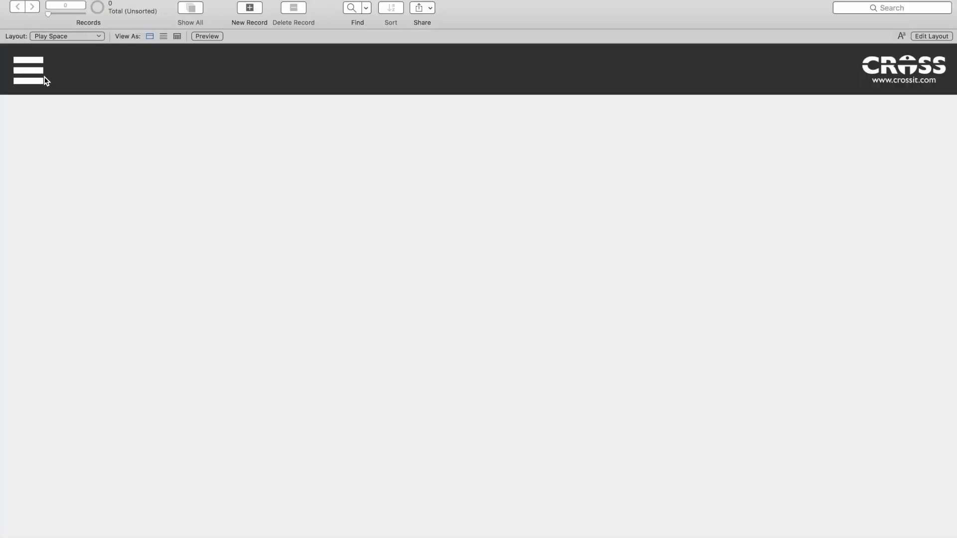
{"action": "left_click", "coordinate": [39, 75]}
{"action": "left_click", "coordinate": [204, 119]}
Return to Layout mode, open the narrow popover button's popover for styling and clear its title text.
{"action": "key", "text": "super+l"}
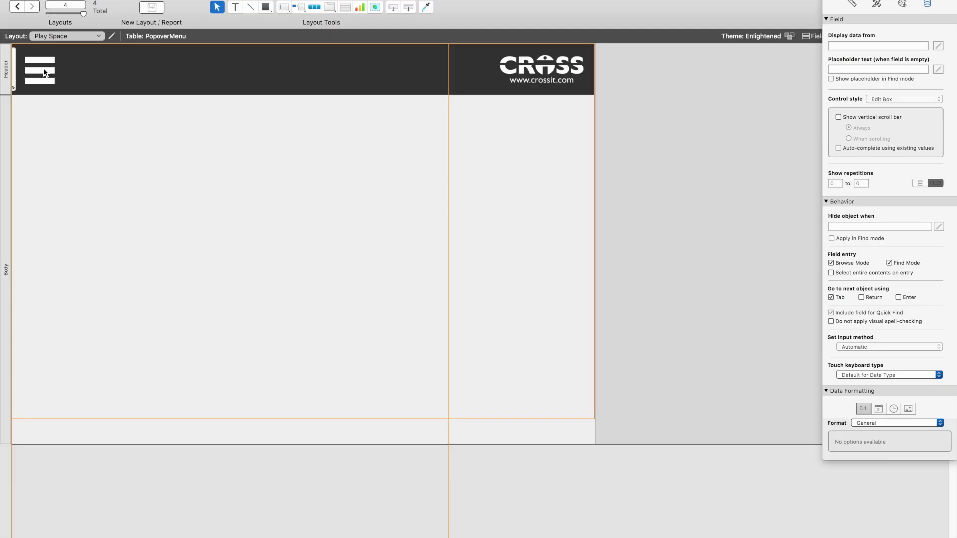
{"action": "left_click", "coordinate": [15, 82]}
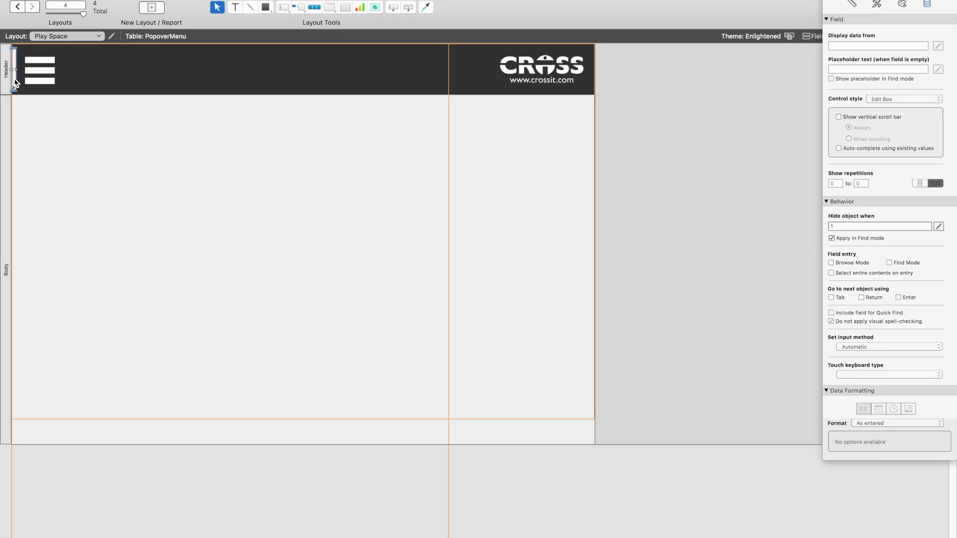
{"action": "double_click", "coordinate": [15, 82]}
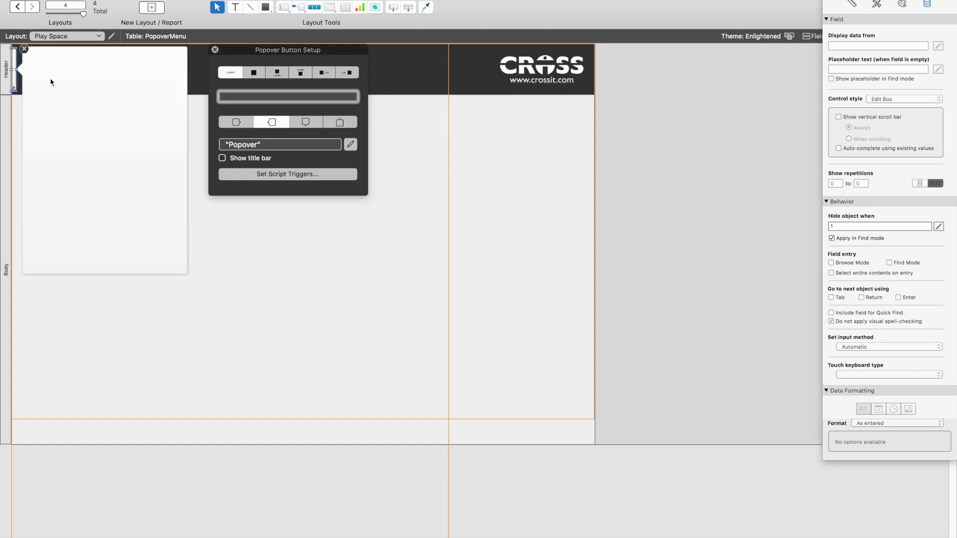
{"action": "left_click", "coordinate": [51, 80]}
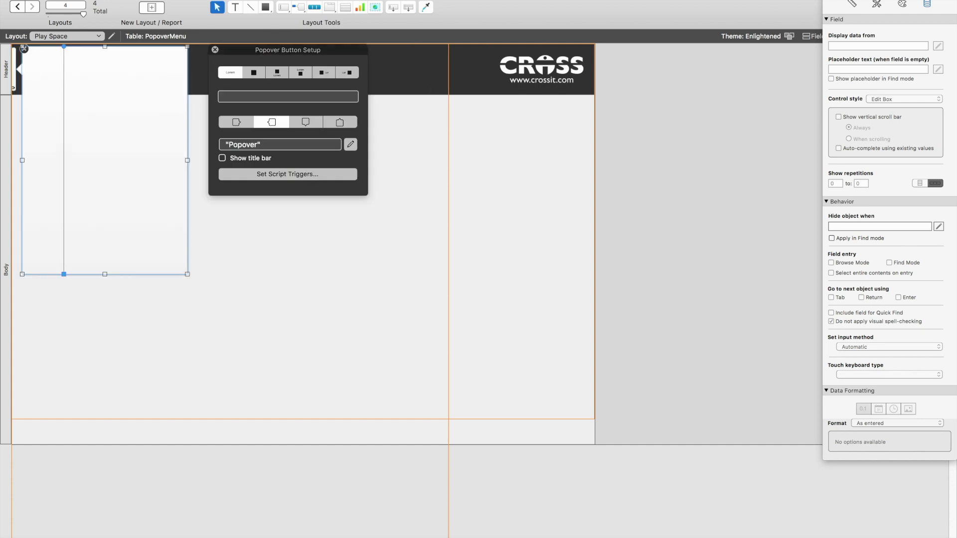
{"action": "left_click", "coordinate": [906, 5]}
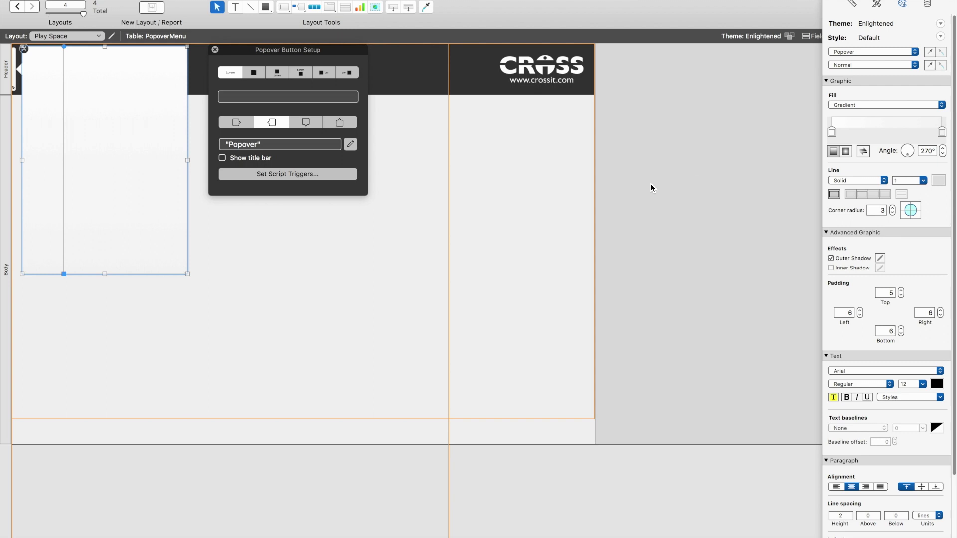
{"action": "left_click", "coordinate": [272, 147]}
{"action": "key", "text": "super+a"}
{"action": "key", "text": "BackSpace"}
Give the popover a solid color fill, no border line and a corner radius of 0.
{"action": "left_click", "coordinate": [871, 106]}
{"action": "left_click", "coordinate": [848, 98]}
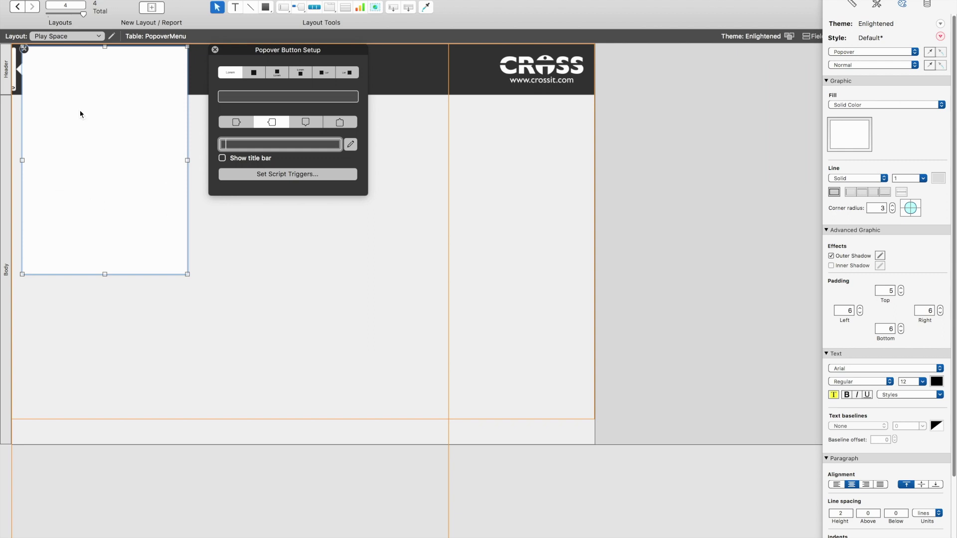
{"action": "left_click", "coordinate": [860, 178]}
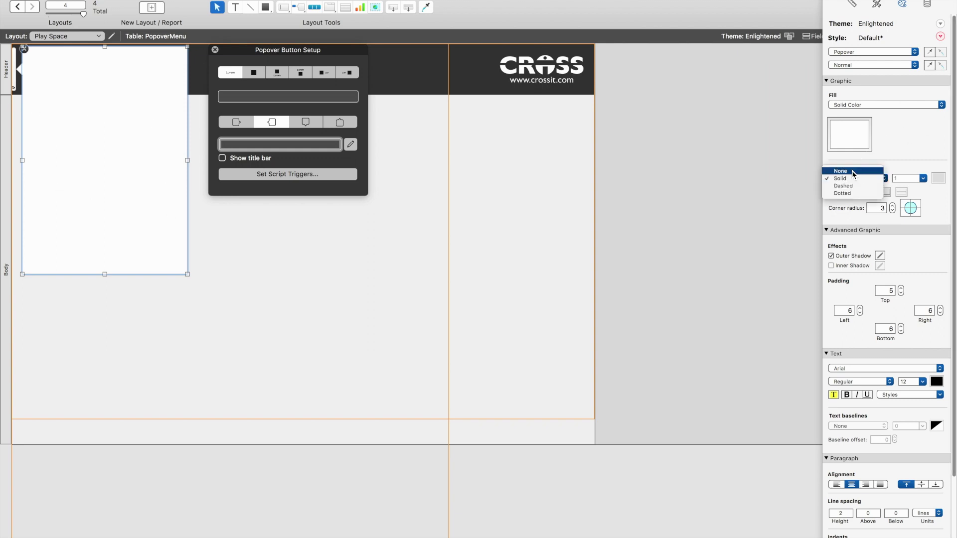
{"action": "left_click", "coordinate": [851, 171]}
{"action": "left_click", "coordinate": [894, 212]}
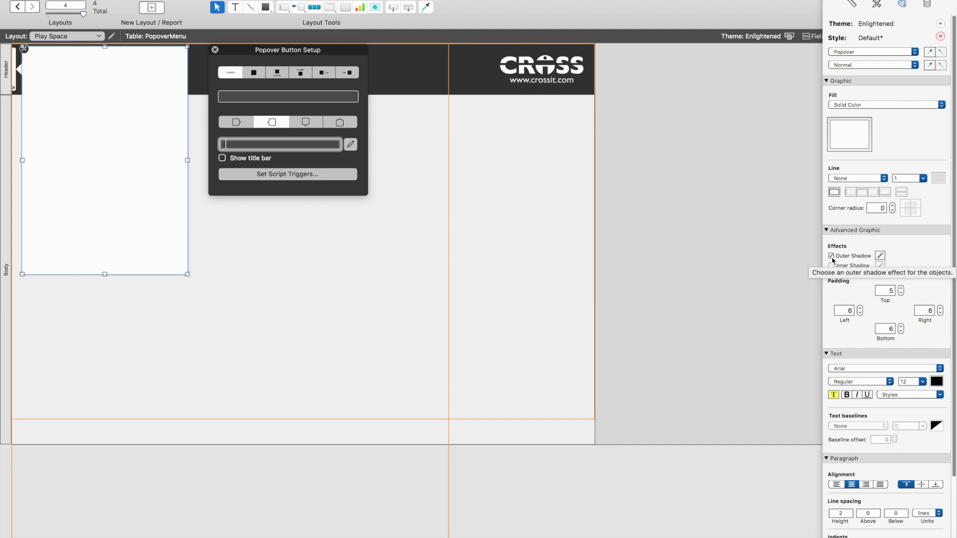
Set the popover's outer shadow to zero horizontal and vertical offset, in white sampled from the popover's own fill.
{"action": "left_click", "coordinate": [880, 256]}
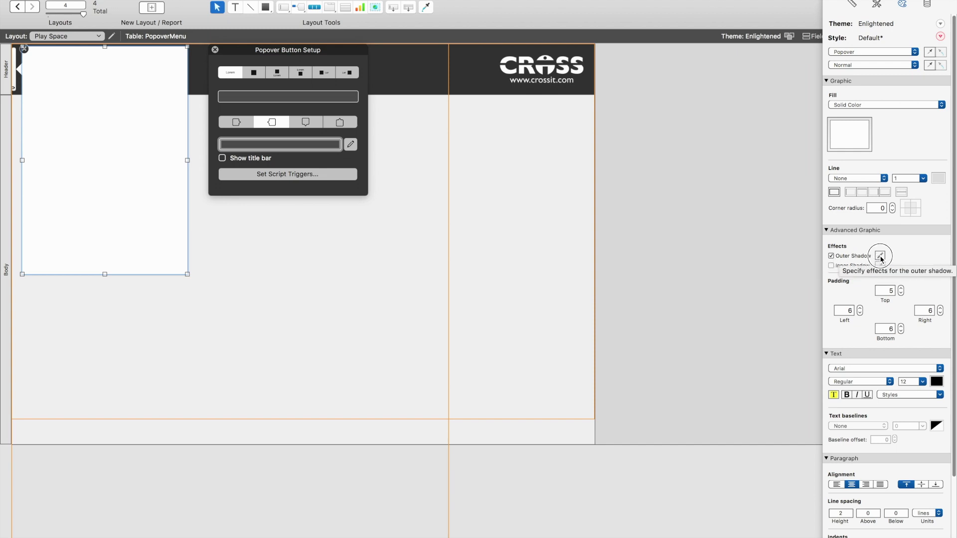
{"action": "left_click", "coordinate": [786, 258]}
{"action": "left_click", "coordinate": [785, 279]}
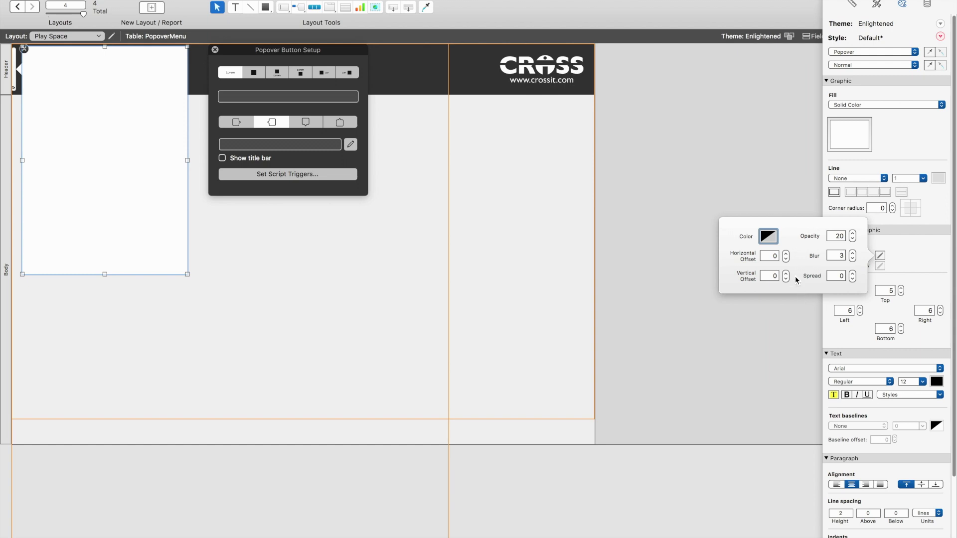
{"action": "left_click", "coordinate": [770, 238]}
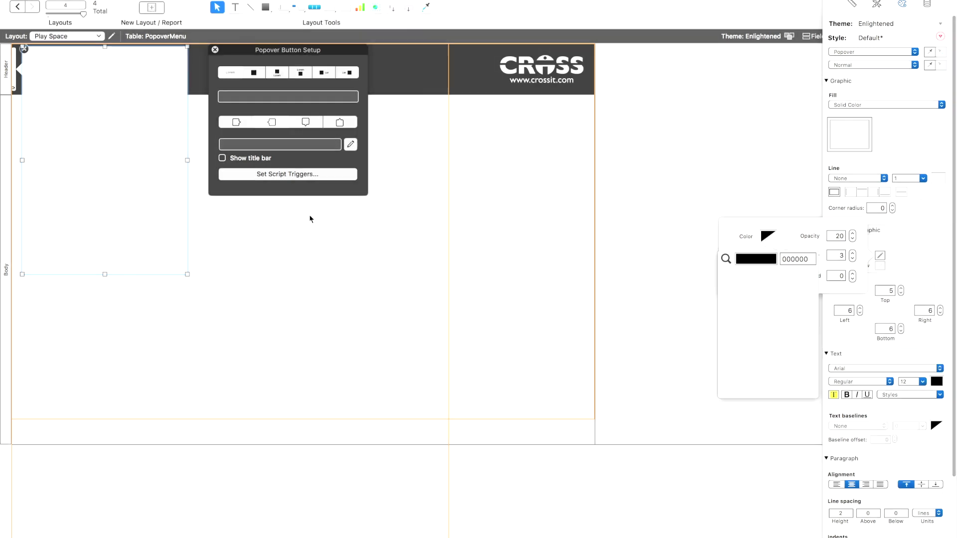
{"action": "left_click", "coordinate": [101, 145]}
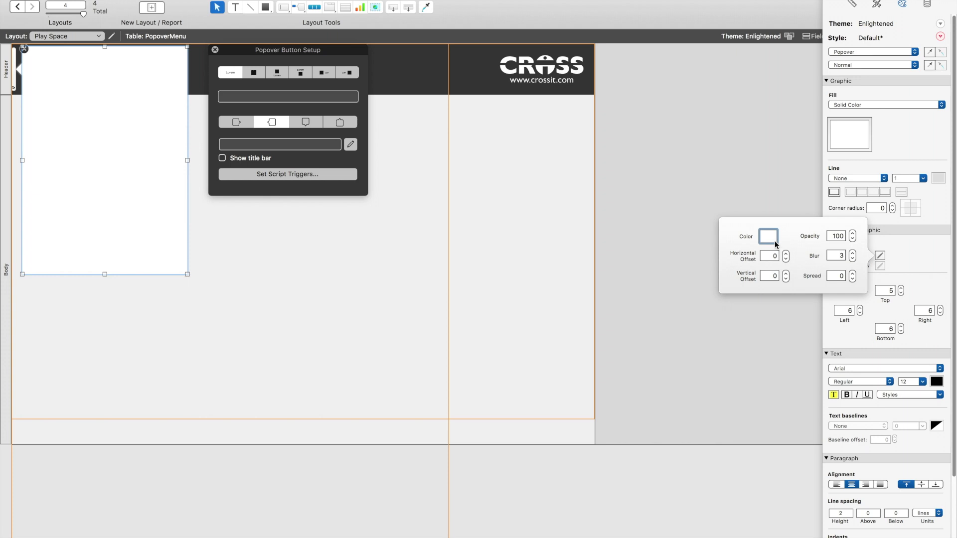
Set the outer shadow's blur to 0 and spread to 30, and stretch the popover downward to about 683 pt high.
{"action": "left_click", "coordinate": [852, 258]}
{"action": "left_click", "coordinate": [852, 258]}
{"action": "left_click", "coordinate": [852, 258]}
{"action": "double_click", "coordinate": [837, 276]}
{"action": "type", "text": "30"}
{"action": "key", "text": "Return"}
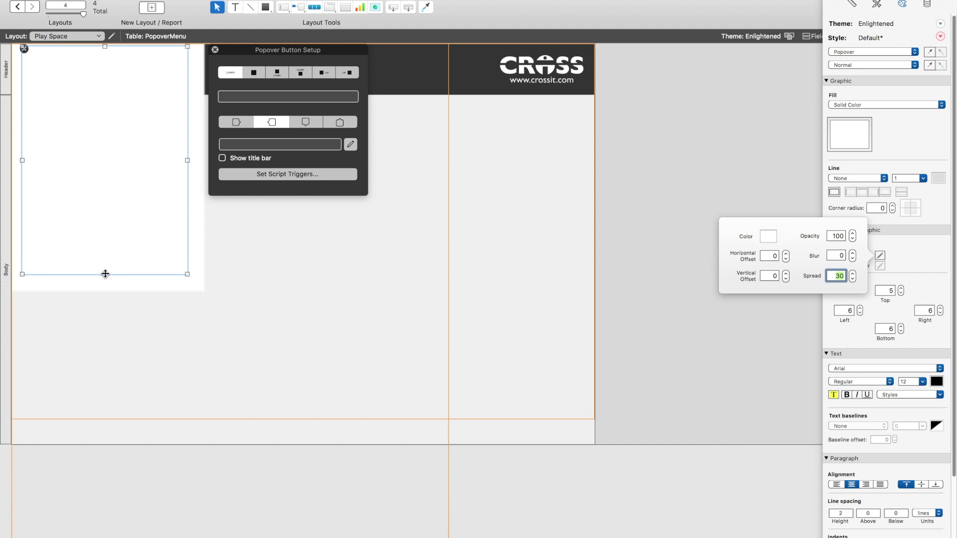
{"action": "left_click_drag", "start_coordinate": [105, 274], "coordinate": [86, 435]}
{"action": "left_click", "coordinate": [853, 6]}
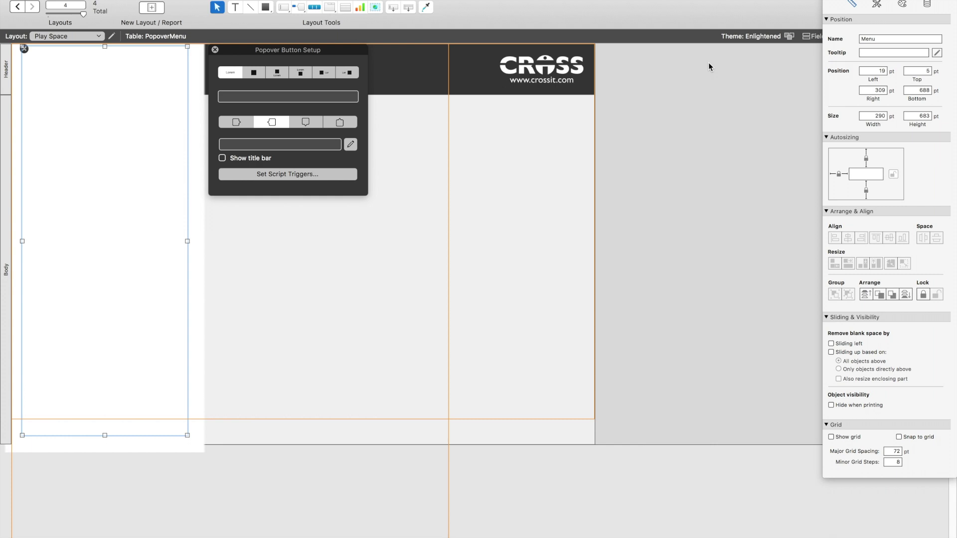
Save the layout and test opening and dismissing the restyled, full-height popover in Browse mode.
{"action": "key", "text": "super+b"}
{"action": "key", "text": "Return"}
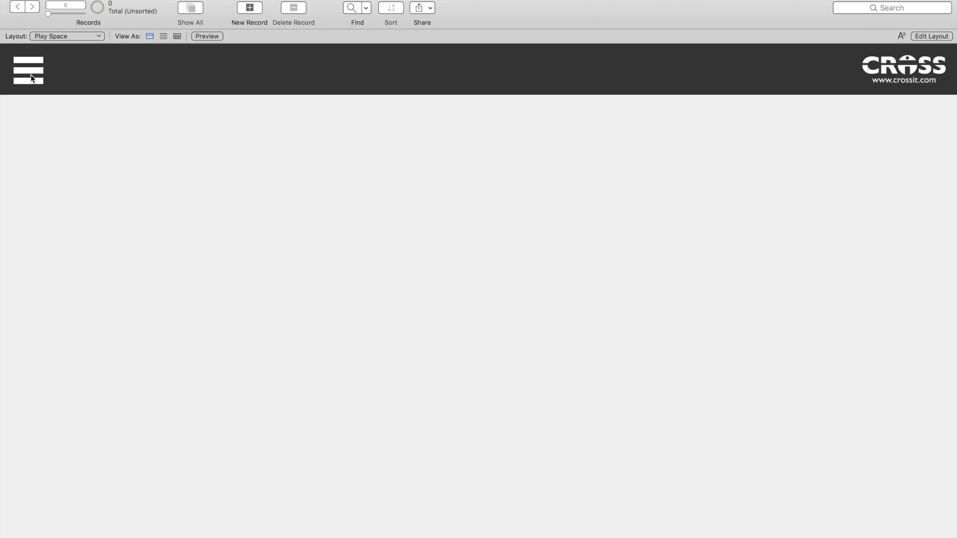
{"action": "left_click", "coordinate": [31, 75]}
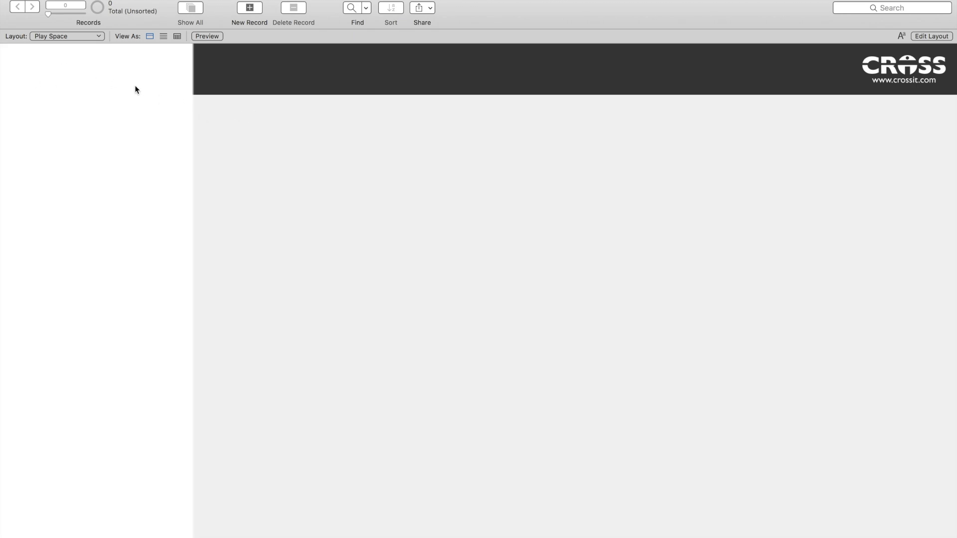
{"action": "left_click", "coordinate": [238, 128]}
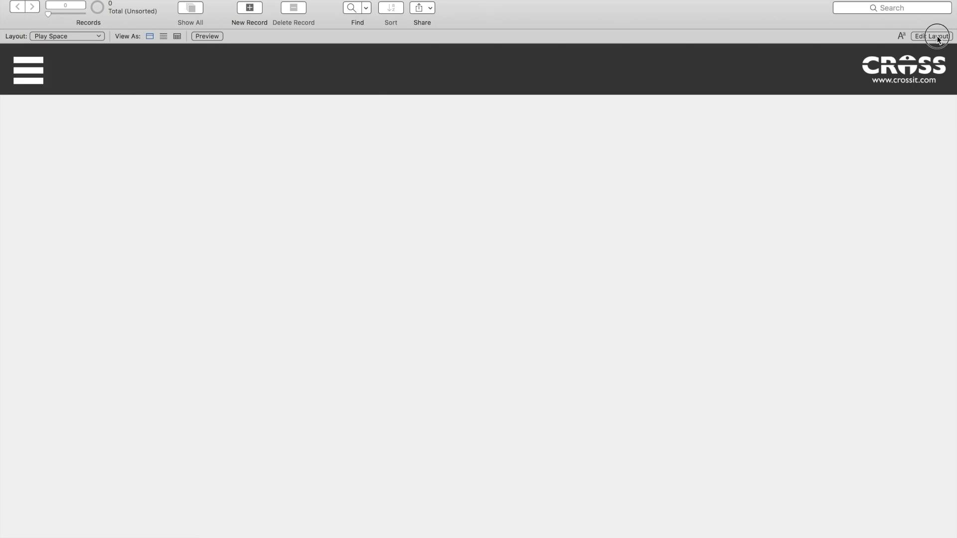
Back in Layout mode, reopen the popover, draw a three-segment button bar near its upper edge and make it vertical.
{"action": "key", "text": "super+l"}
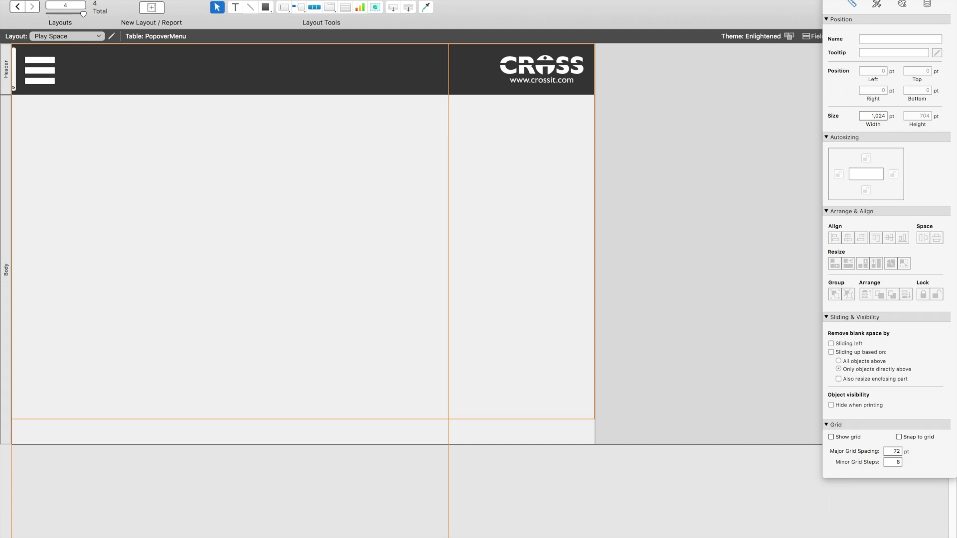
{"action": "double_click", "coordinate": [15, 74]}
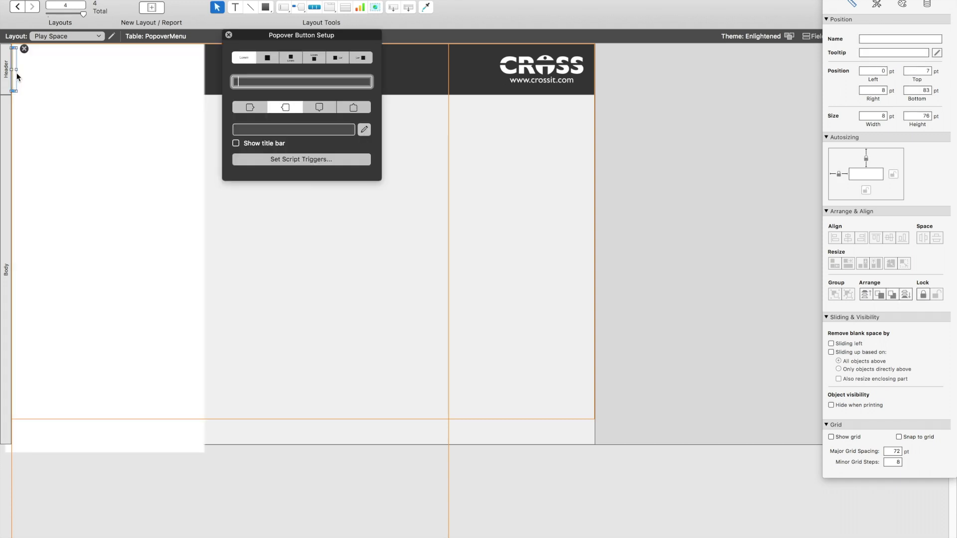
{"action": "left_click", "coordinate": [316, 8]}
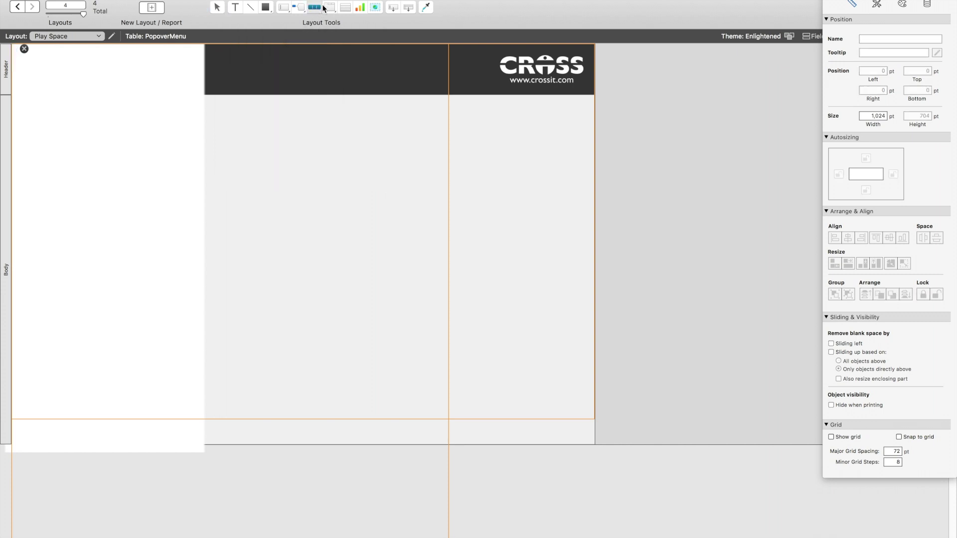
{"action": "mouse_move", "coordinate": [46, 69]}
{"action": "left_mouse_down"}
{"action": "mouse_move", "coordinate": [111, 121]}
{"action": "mouse_move", "coordinate": [133, 103]}
{"action": "left_mouse_up"}
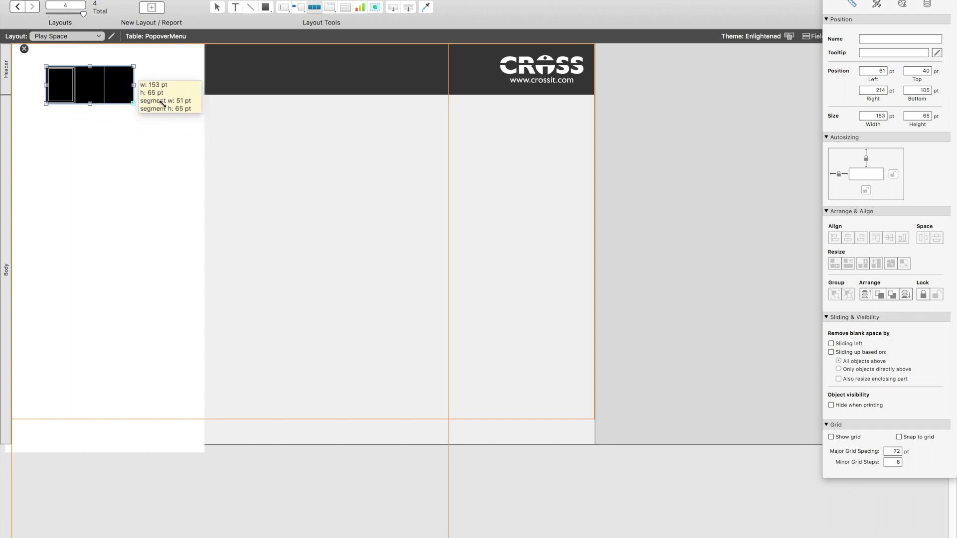
{"action": "left_click", "coordinate": [180, 95]}
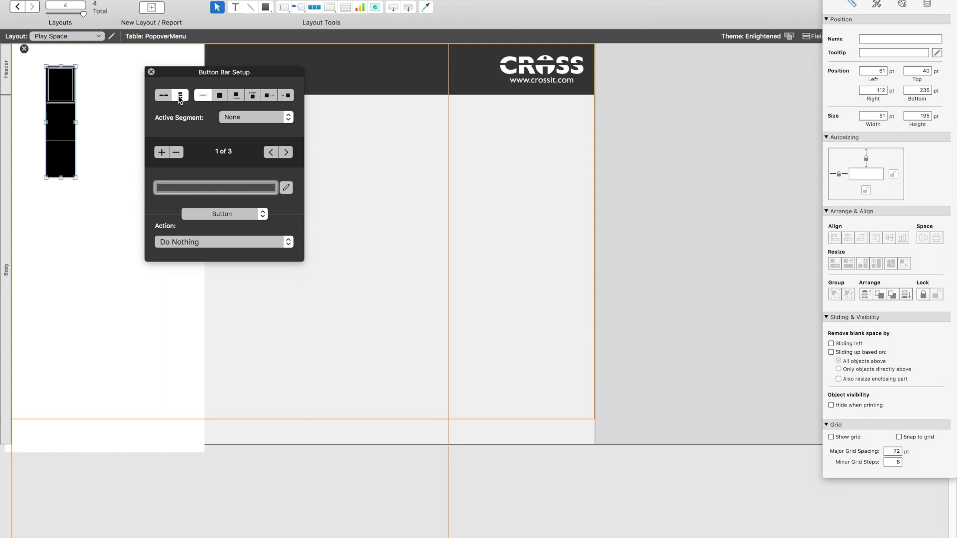
Enlarge and reposition the button bar to about 213 by 561 pt, anchor it to the bottom and close its setup.
{"action": "left_click_drag", "start_coordinate": [75, 121], "coordinate": [169, 122]}
{"action": "left_click_drag", "start_coordinate": [107, 180], "coordinate": [112, 386]}
{"action": "left_click_drag", "start_coordinate": [116, 254], "coordinate": [103, 241]}
{"action": "left_click", "coordinate": [118, 137]}
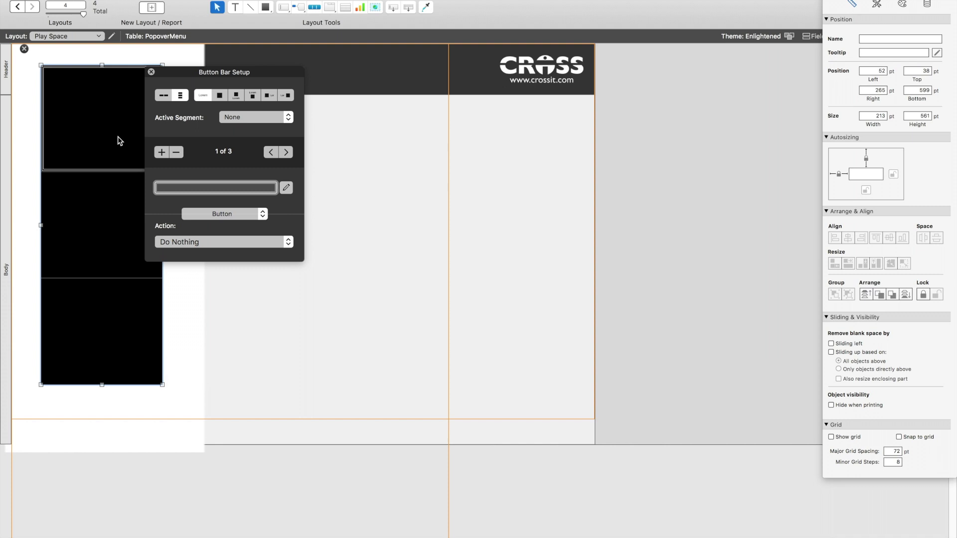
{"action": "left_click", "coordinate": [865, 190]}
{"action": "left_click", "coordinate": [151, 72]}
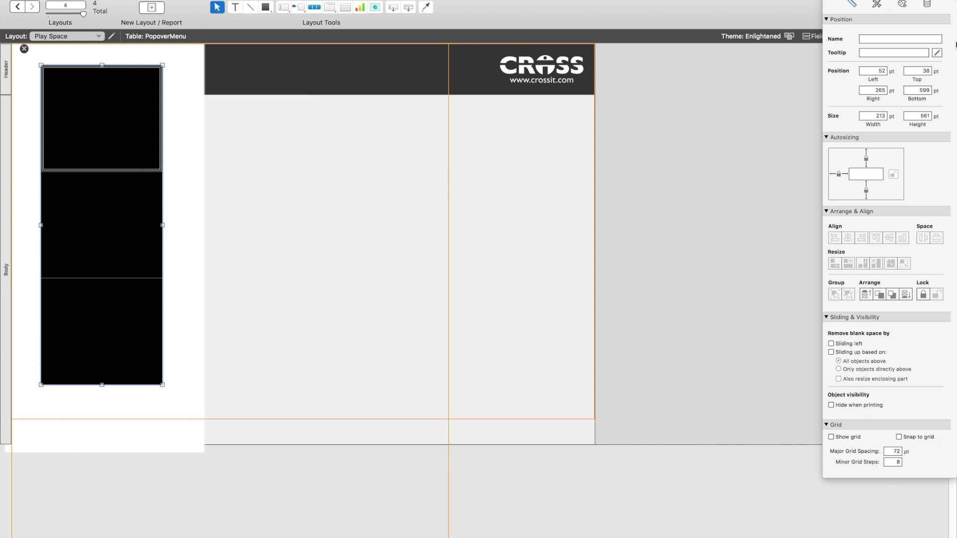
Set the fill of the button bar segments' Inactive state to None.
{"action": "left_click", "coordinate": [902, 4]}
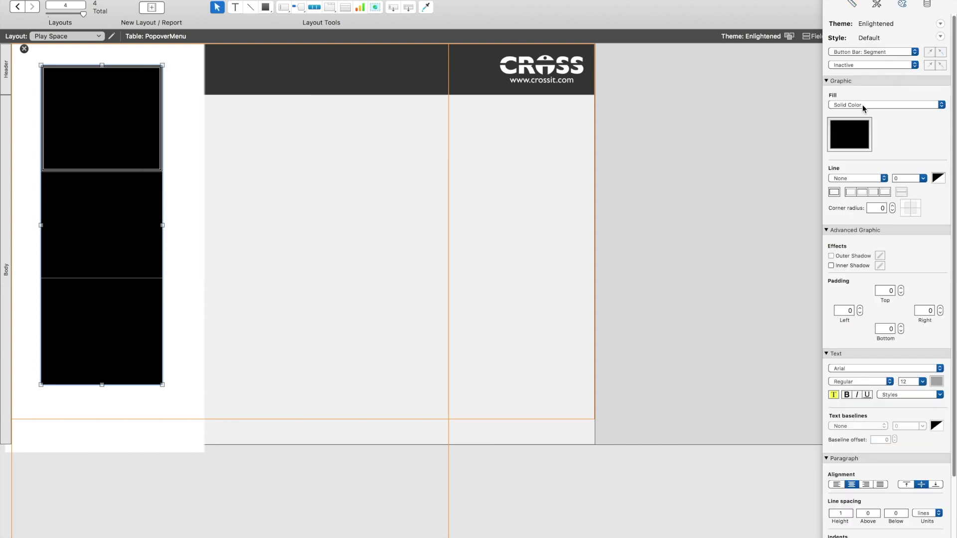
{"action": "left_click", "coordinate": [841, 140]}
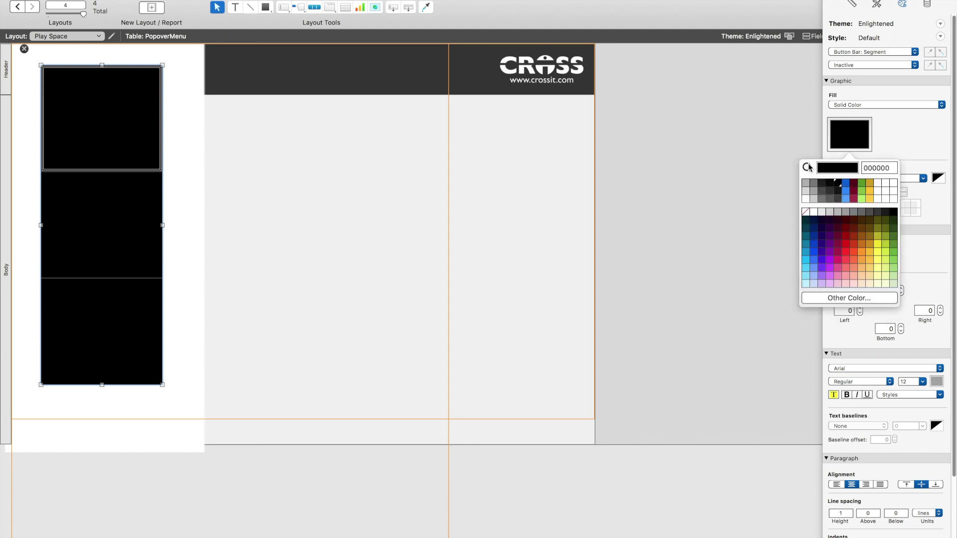
{"action": "left_click", "coordinate": [850, 241]}
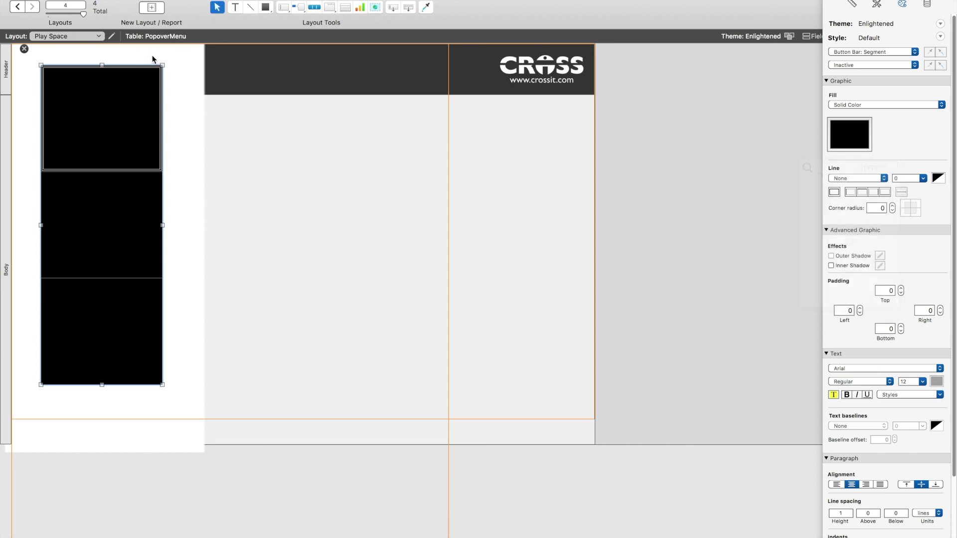
{"action": "left_click", "coordinate": [867, 104]}
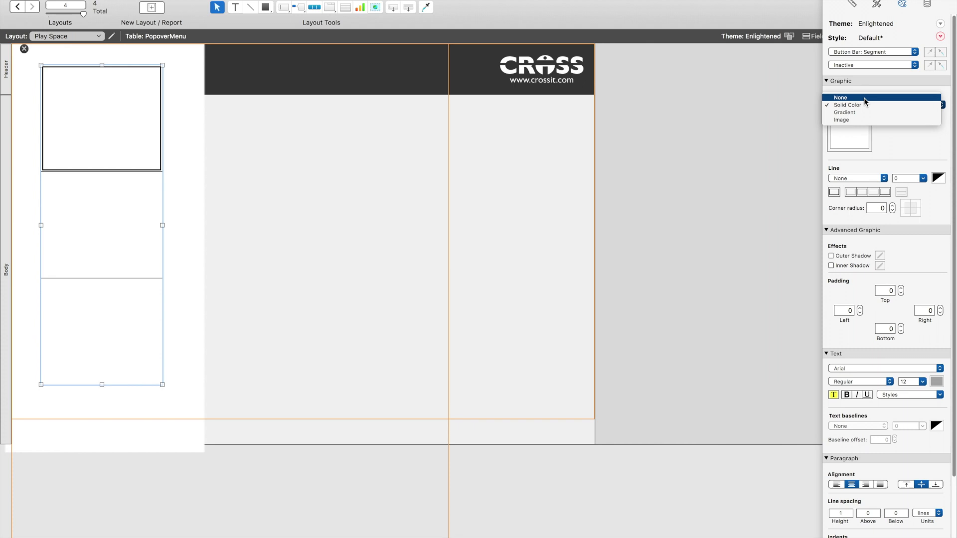
{"action": "left_click", "coordinate": [864, 98]}
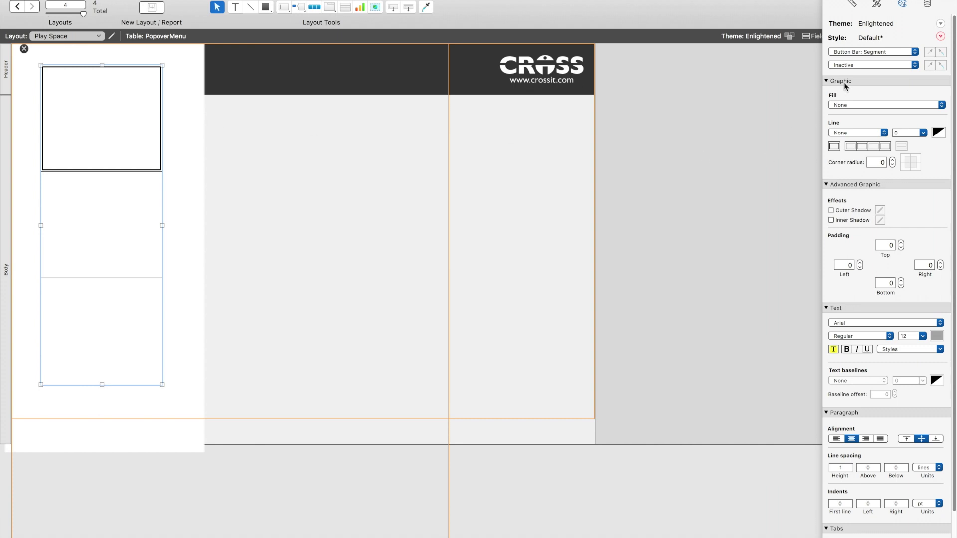
Make the button bar segments' fill None in the Active and Hover states.
{"action": "left_click", "coordinate": [854, 66]}
{"action": "left_click", "coordinate": [855, 63]}
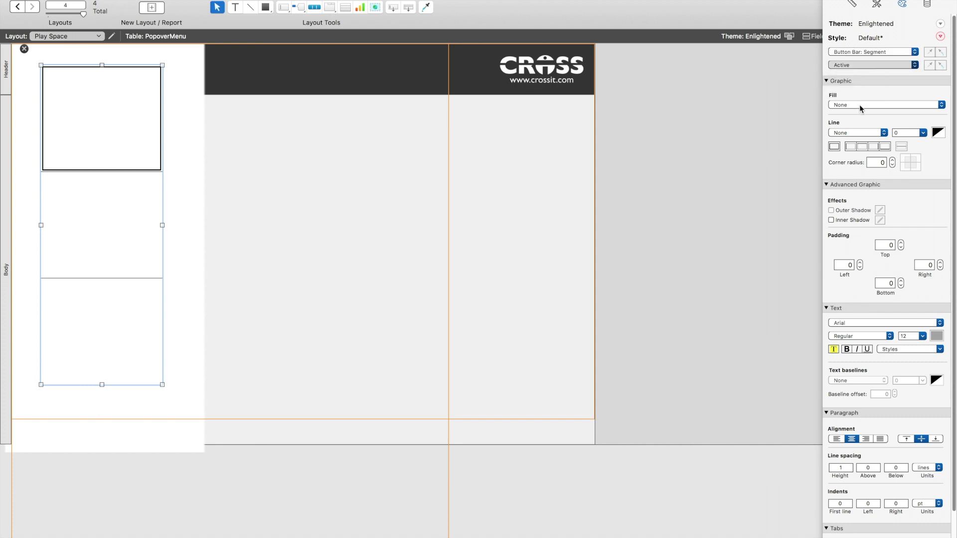
{"action": "left_click", "coordinate": [859, 104]}
{"action": "left_click", "coordinate": [855, 64]}
{"action": "left_click", "coordinate": [855, 65]}
{"action": "left_click", "coordinate": [849, 80]}
{"action": "left_click", "coordinate": [850, 105]}
Make the segments' fill None in the Pressed state and turn off the inner shadow in the In Focus state.
{"action": "left_click", "coordinate": [848, 68]}
{"action": "left_click", "coordinate": [852, 66]}
{"action": "left_click", "coordinate": [852, 72]}
{"action": "left_click", "coordinate": [858, 105]}
{"action": "left_click", "coordinate": [849, 82]}
{"action": "left_click", "coordinate": [844, 63]}
{"action": "left_click", "coordinate": [846, 73]}
{"action": "left_click", "coordinate": [831, 219]}
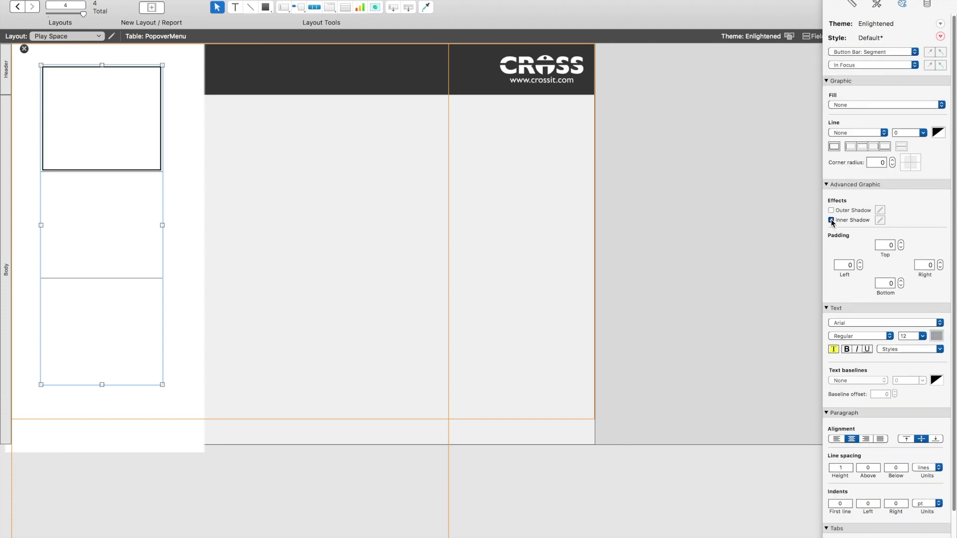
Review the segment states and the button bar's icon styling, and return to the segment styling.
{"action": "left_click", "coordinate": [840, 66]}
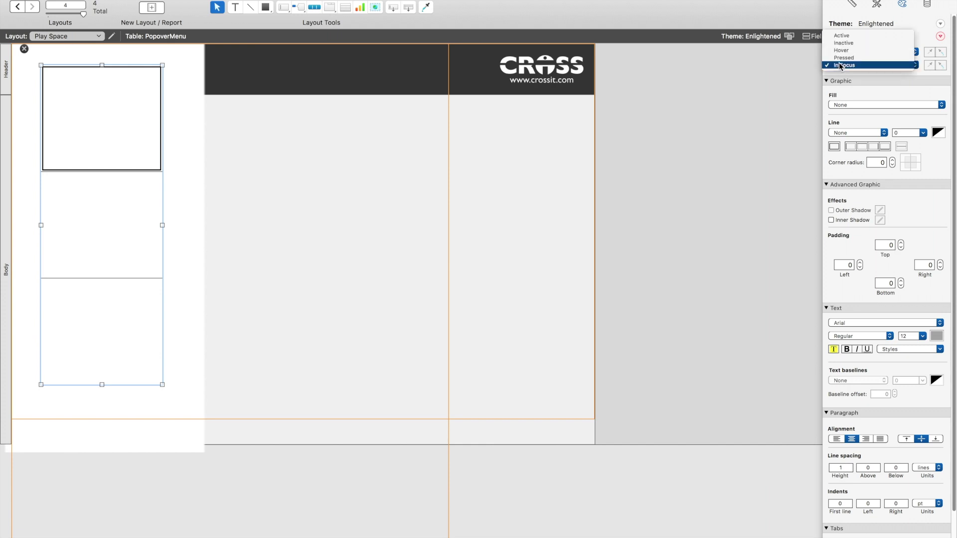
{"action": "left_click", "coordinate": [859, 81]}
{"action": "left_click", "coordinate": [851, 54]}
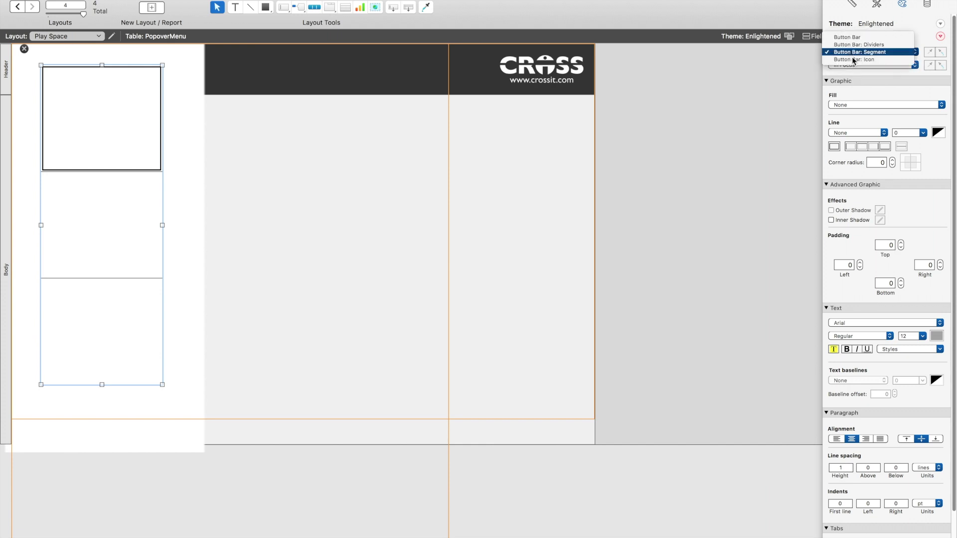
{"action": "left_click", "coordinate": [854, 60]}
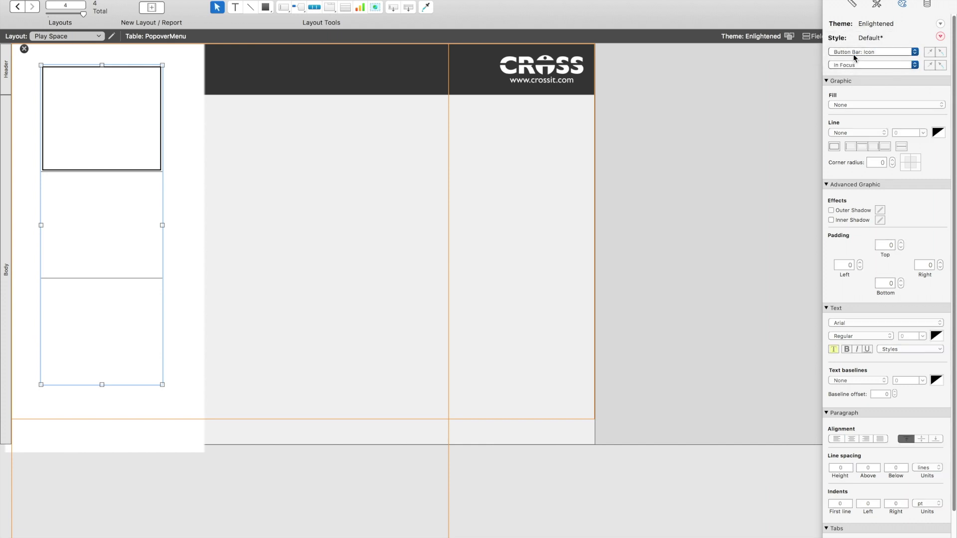
{"action": "left_click", "coordinate": [854, 50]}
{"action": "left_click", "coordinate": [855, 45]}
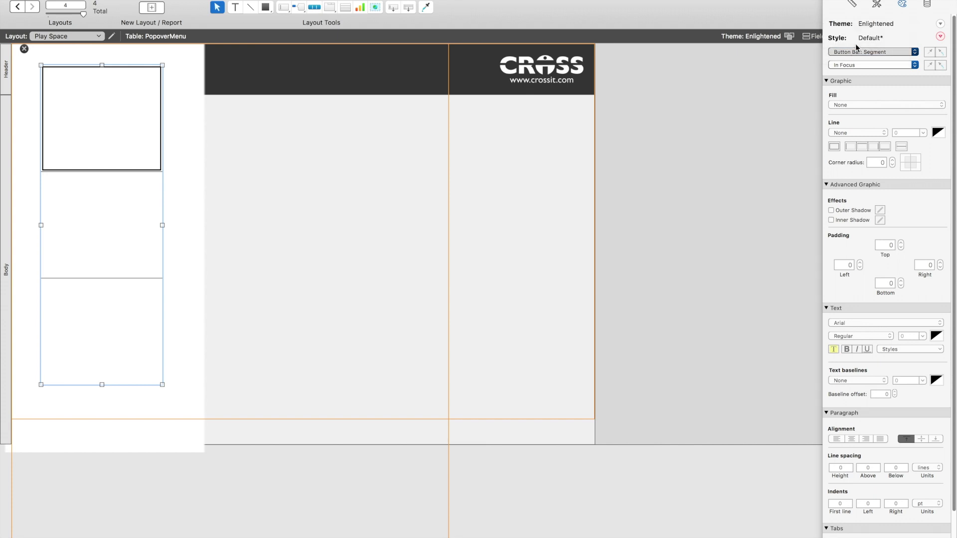
Label the three button bar segments Contacts, Inventory and Log Off, from first to last.
{"action": "double_click", "coordinate": [99, 121]}
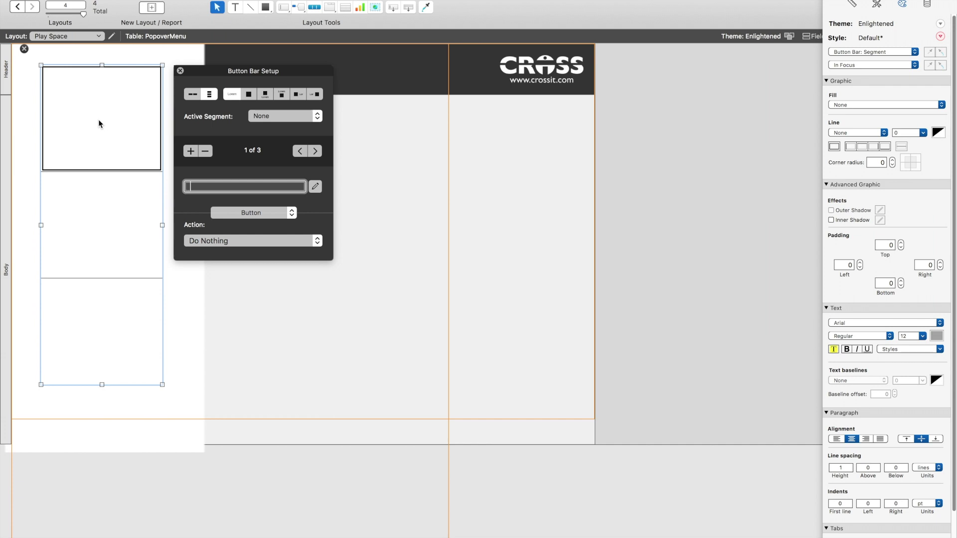
{"action": "type", "text": "Contacats"}
{"action": "key", "text": "BackSpace"}
{"action": "key", "text": "BackSpace"}
{"action": "key", "text": "BackSpace"}
{"action": "type", "text": "ts"}
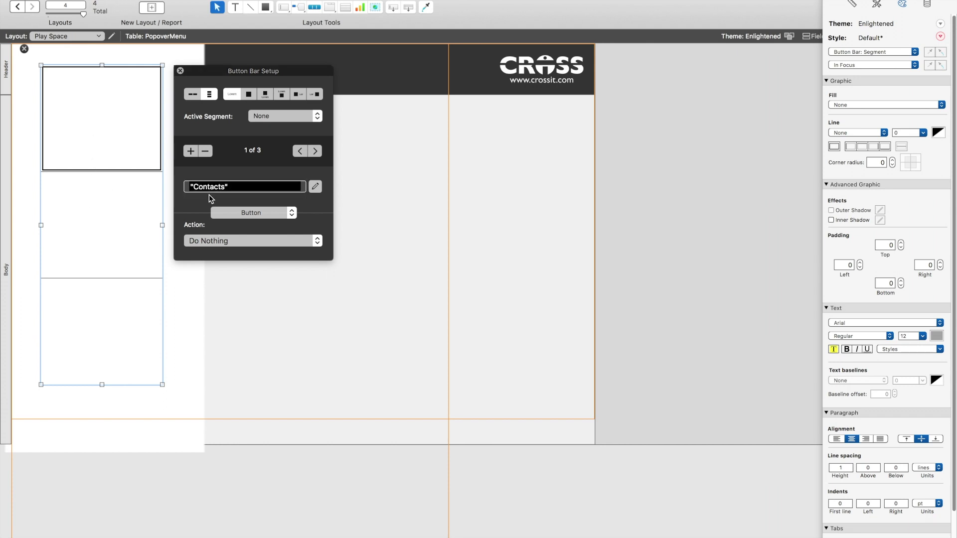
{"action": "key", "text": "Tab"}
{"action": "type", "text": "Inventory"}
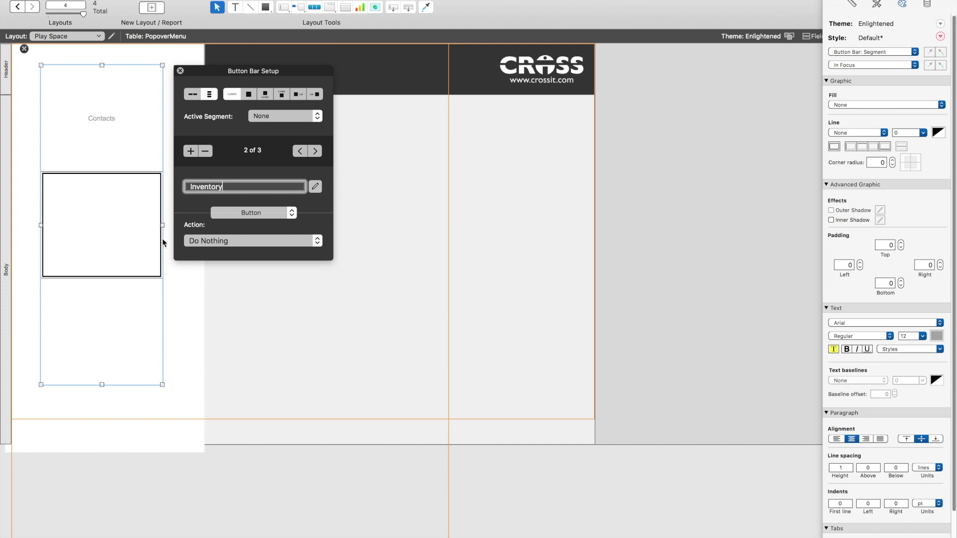
{"action": "key", "text": "Tab"}
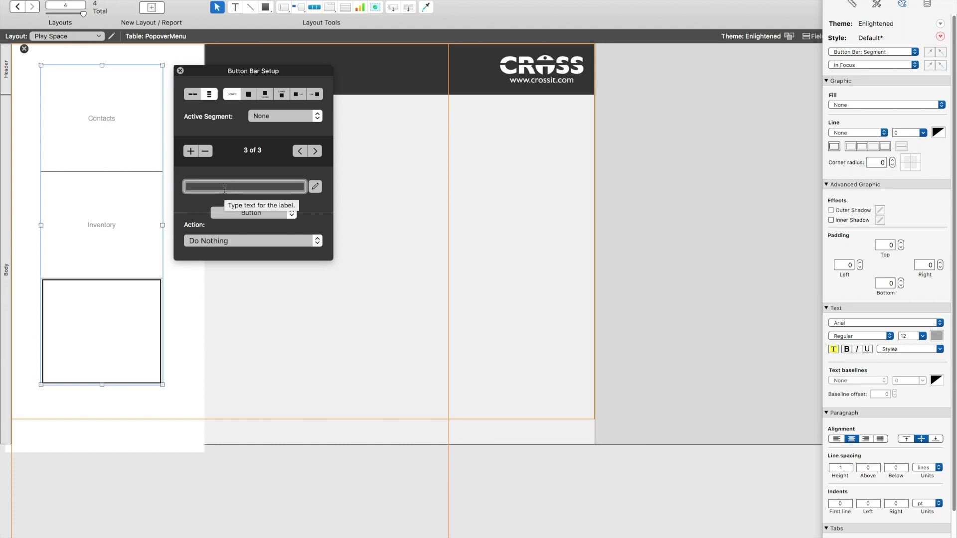
{"action": "type", "text": "Log Off"}
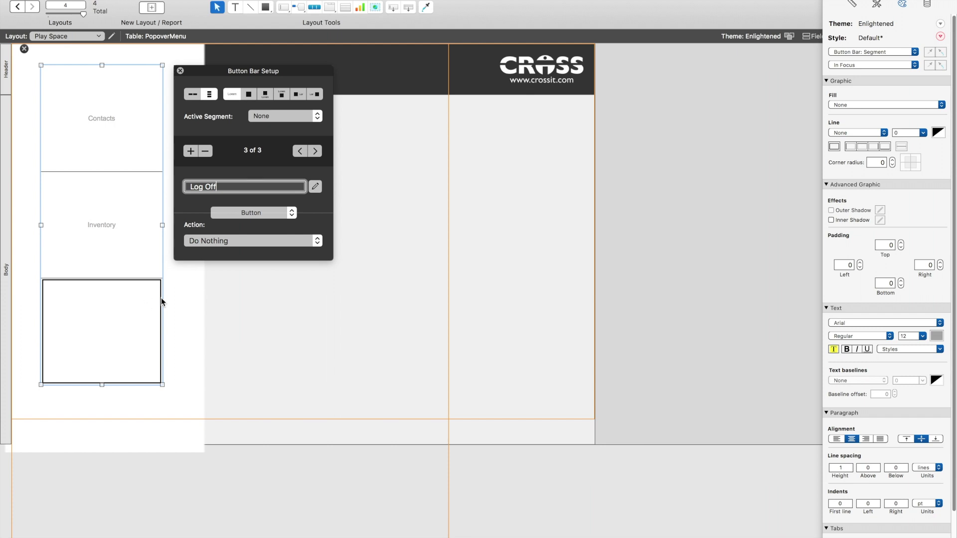
{"action": "key", "text": "Return"}
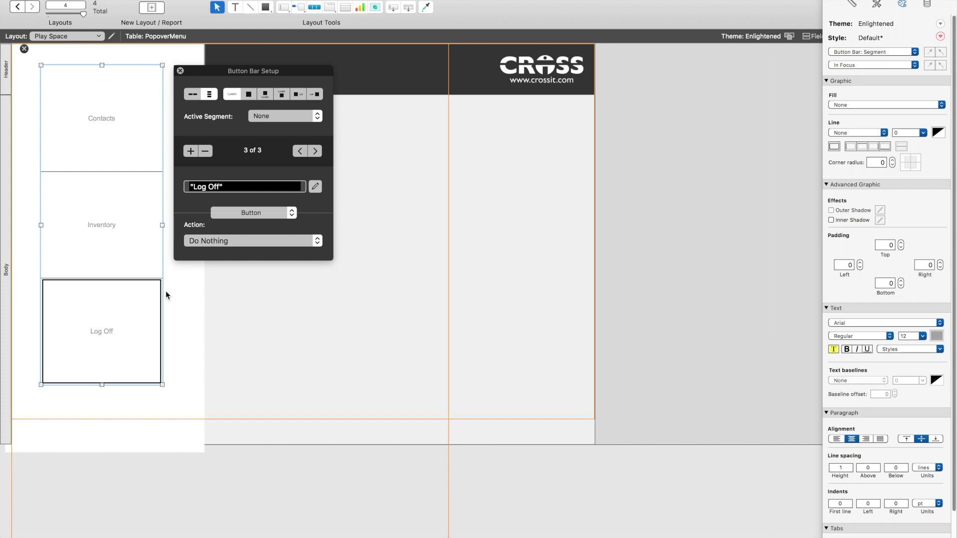
Set the button bar segments' text size to 24 in the In Focus and Inactive states.
{"action": "left_click", "coordinate": [922, 338]}
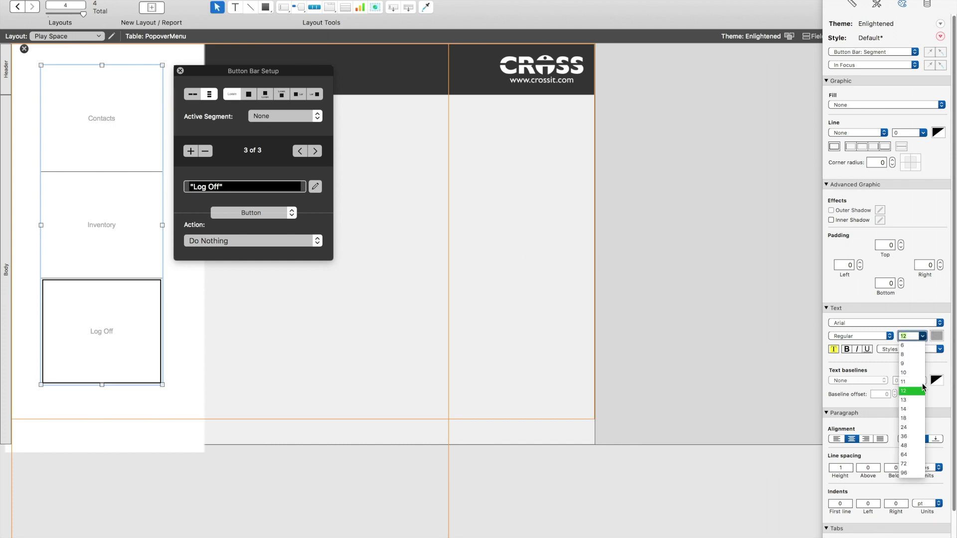
{"action": "left_click", "coordinate": [915, 427]}
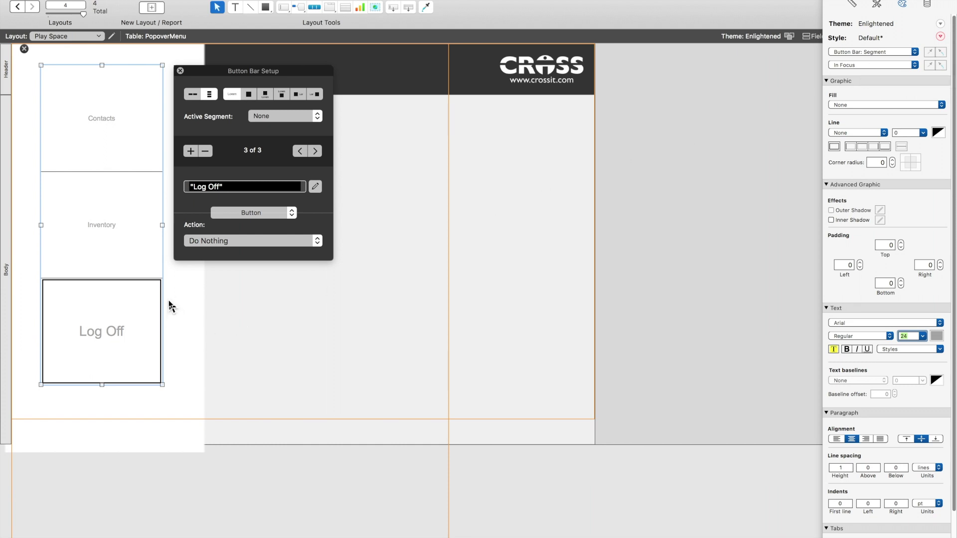
{"action": "left_click", "coordinate": [25, 187]}
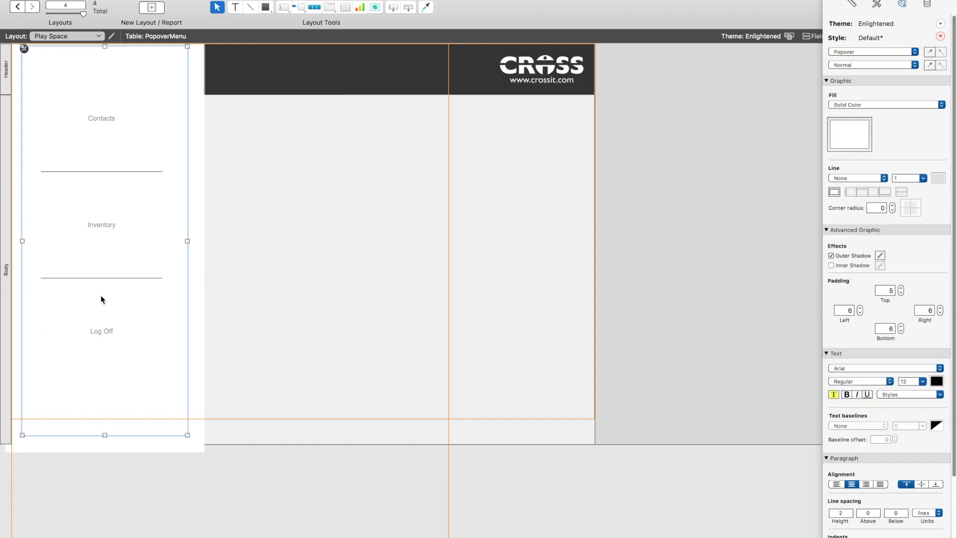
{"action": "left_click", "coordinate": [103, 308]}
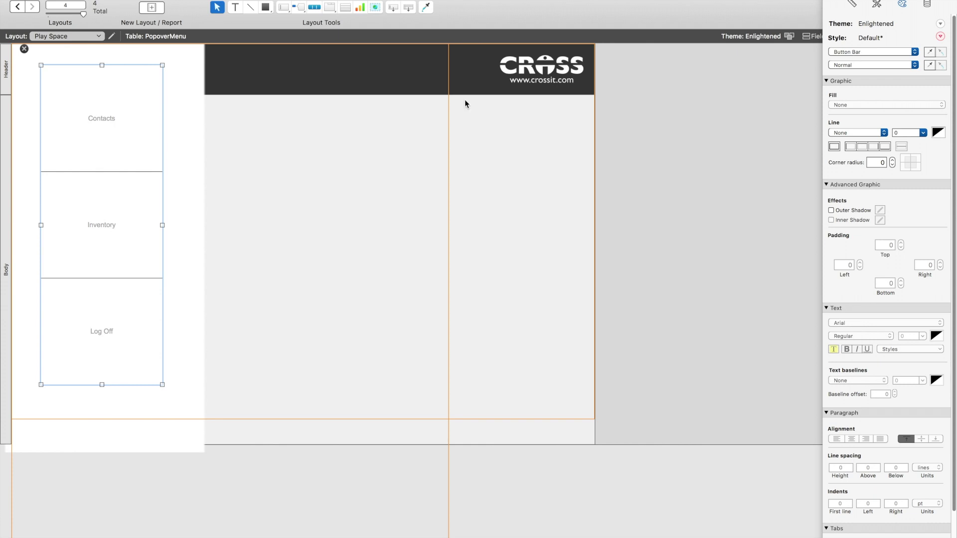
{"action": "left_click", "coordinate": [129, 116]}
{"action": "left_click", "coordinate": [848, 65]}
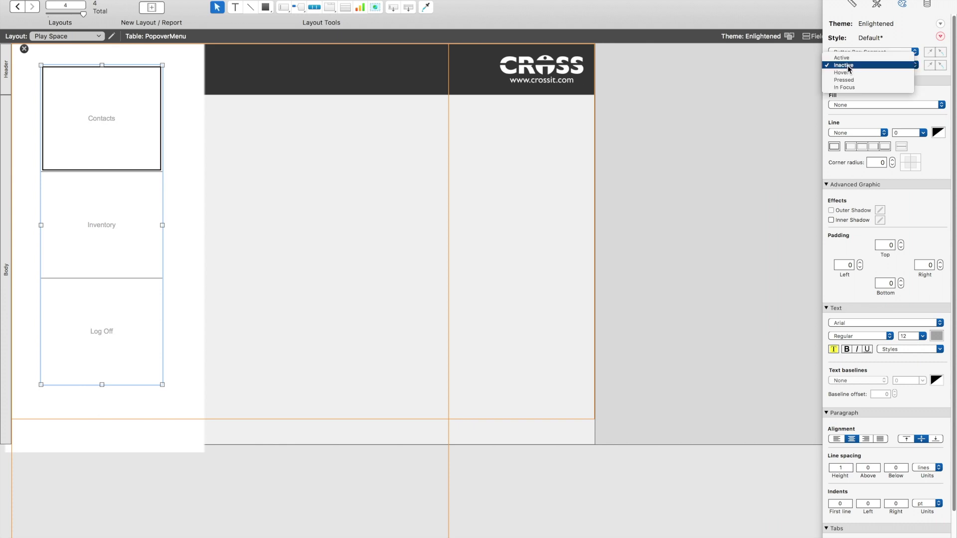
{"action": "left_click", "coordinate": [849, 69]}
{"action": "left_click", "coordinate": [923, 336]}
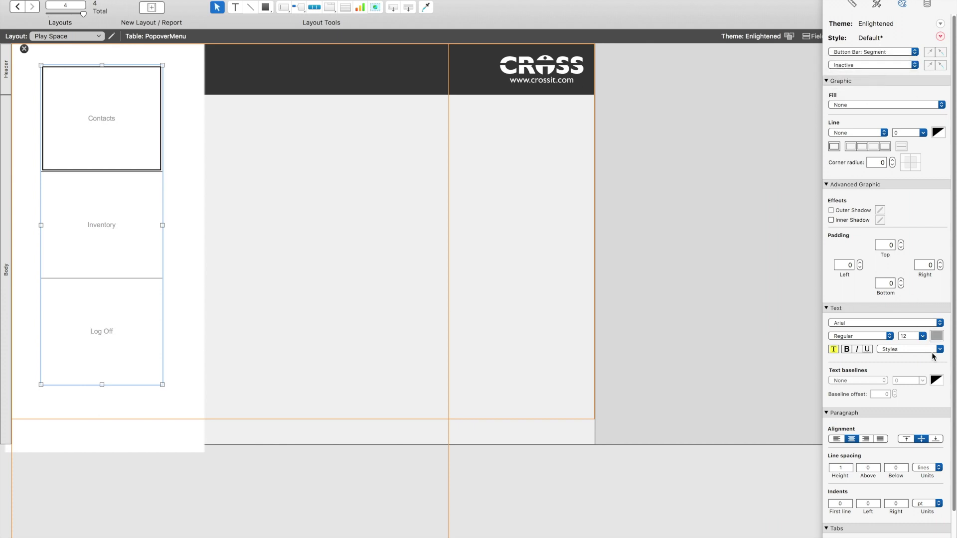
{"action": "left_click", "coordinate": [910, 427]}
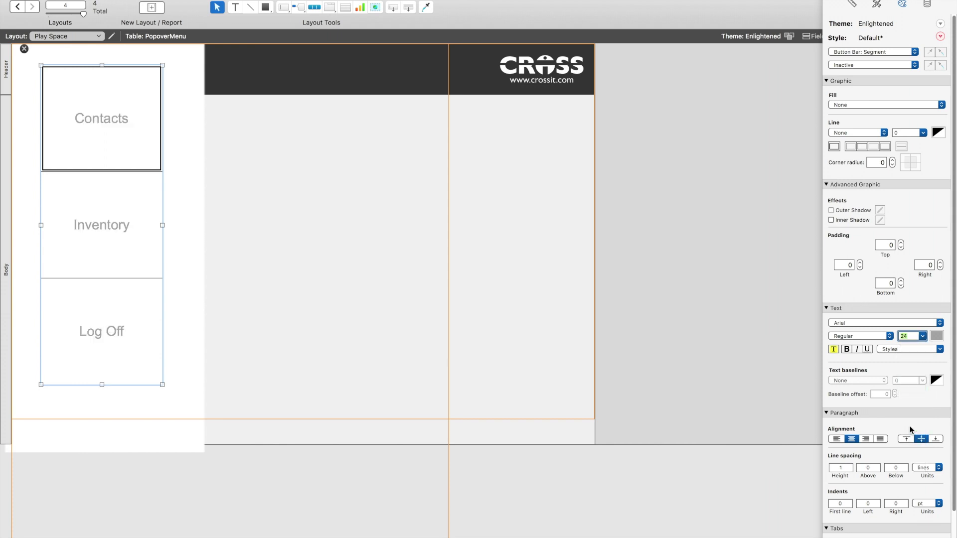
Format the segments' Active state text as bold black Trebuchet MS.
{"action": "left_click", "coordinate": [859, 66]}
{"action": "left_click", "coordinate": [853, 65]}
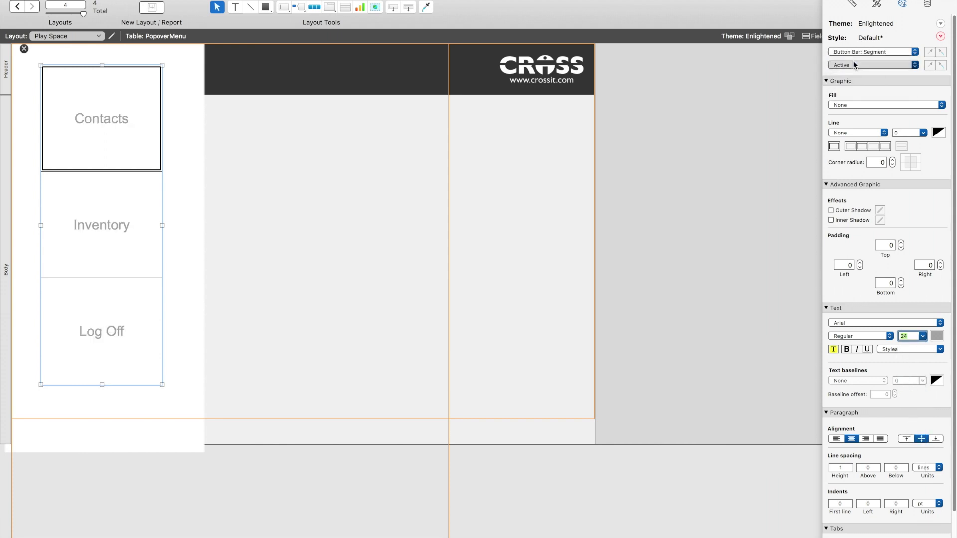
{"action": "left_click", "coordinate": [936, 335]}
{"action": "left_click", "coordinate": [886, 373]}
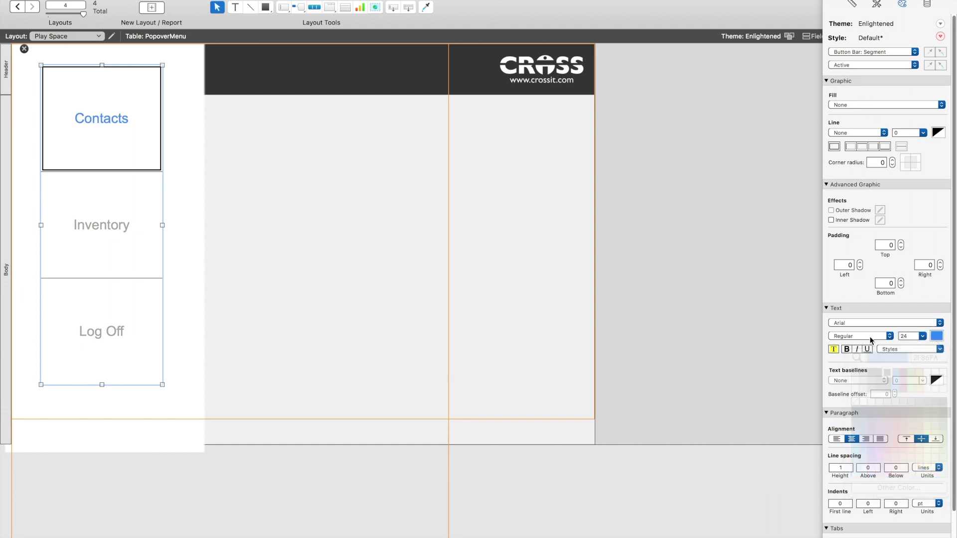
{"action": "left_click", "coordinate": [864, 323]}
{"action": "left_click", "coordinate": [854, 280]}
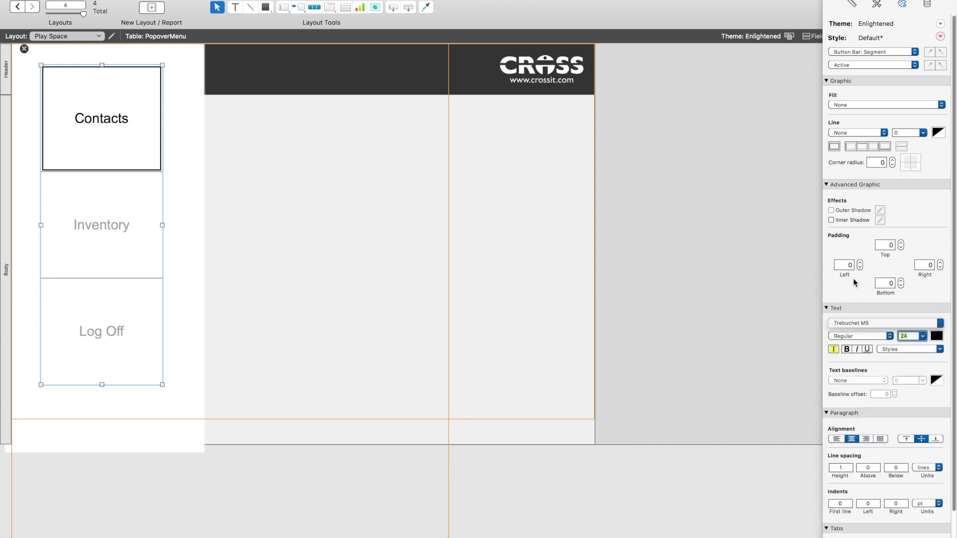
{"action": "left_click", "coordinate": [850, 350]}
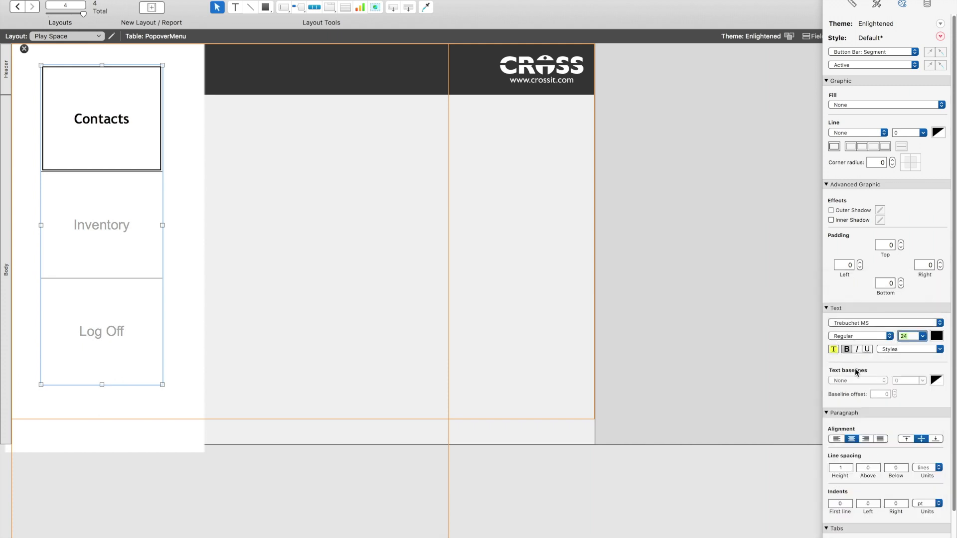
Format the segments' Inactive state text as bold black Trebuchet MS.
{"action": "left_click", "coordinate": [886, 66]}
{"action": "key", "text": "Return"}
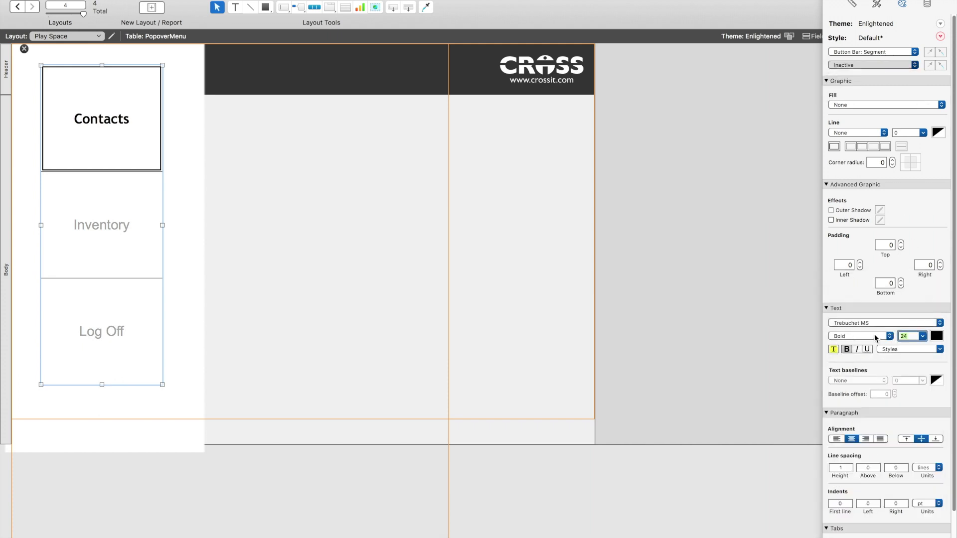
{"action": "left_click", "coordinate": [854, 323]}
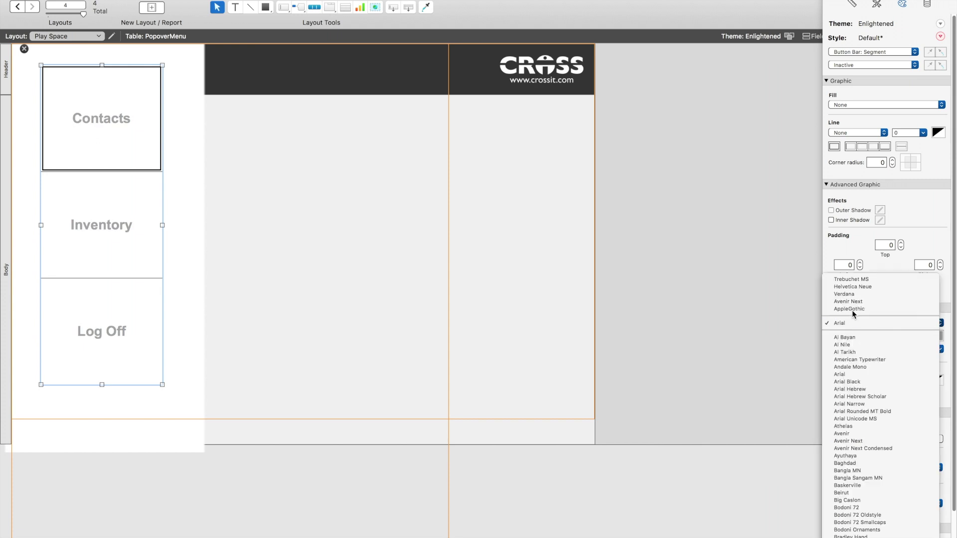
{"action": "left_click", "coordinate": [853, 279]}
{"action": "left_click", "coordinate": [936, 336]}
{"action": "left_click", "coordinate": [885, 373]}
Make the segments' text colour black in the Hover and Pressed states.
{"action": "left_click", "coordinate": [847, 68]}
{"action": "left_click", "coordinate": [847, 74]}
{"action": "left_click", "coordinate": [937, 336]}
{"action": "left_click", "coordinate": [885, 373]}
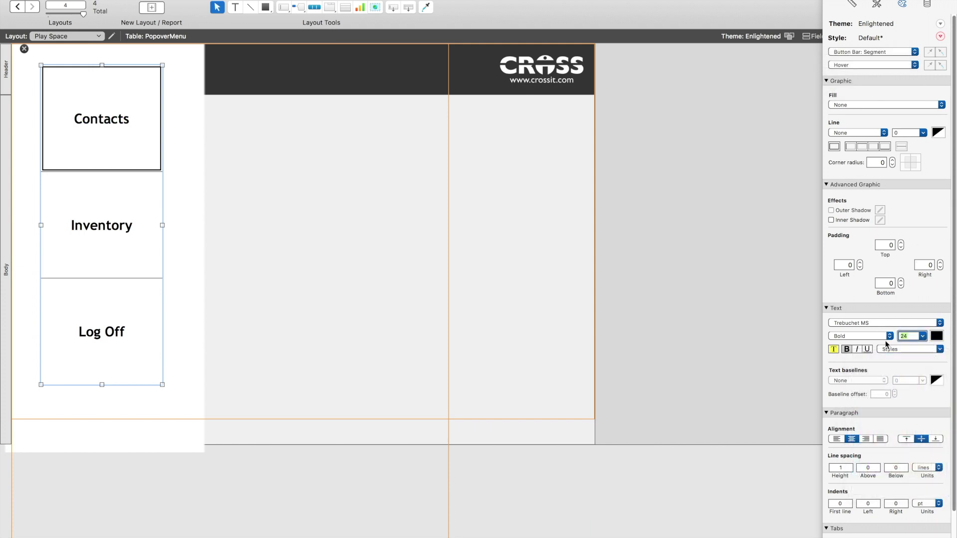
{"action": "left_click", "coordinate": [880, 67]}
{"action": "left_click", "coordinate": [880, 73]}
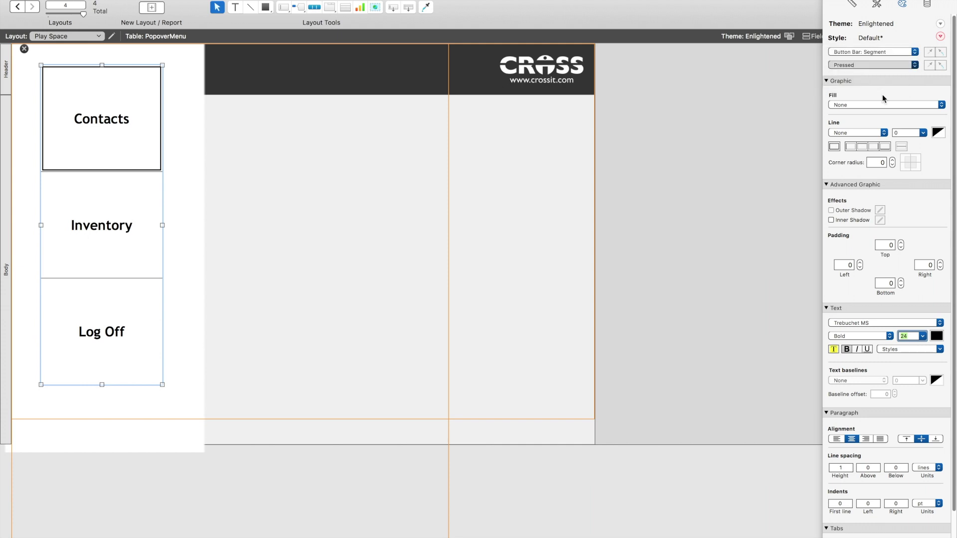
{"action": "left_click", "coordinate": [938, 338]}
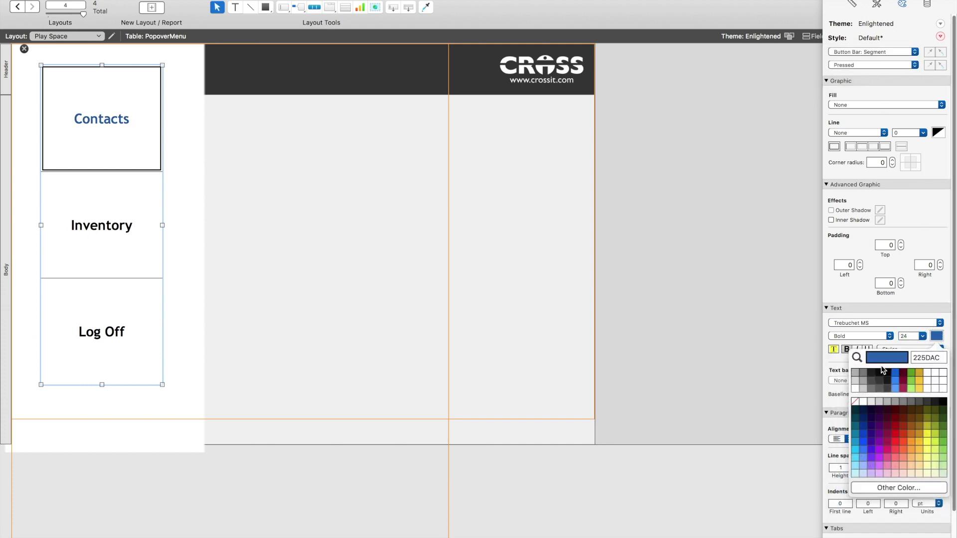
{"action": "left_click", "coordinate": [872, 372]}
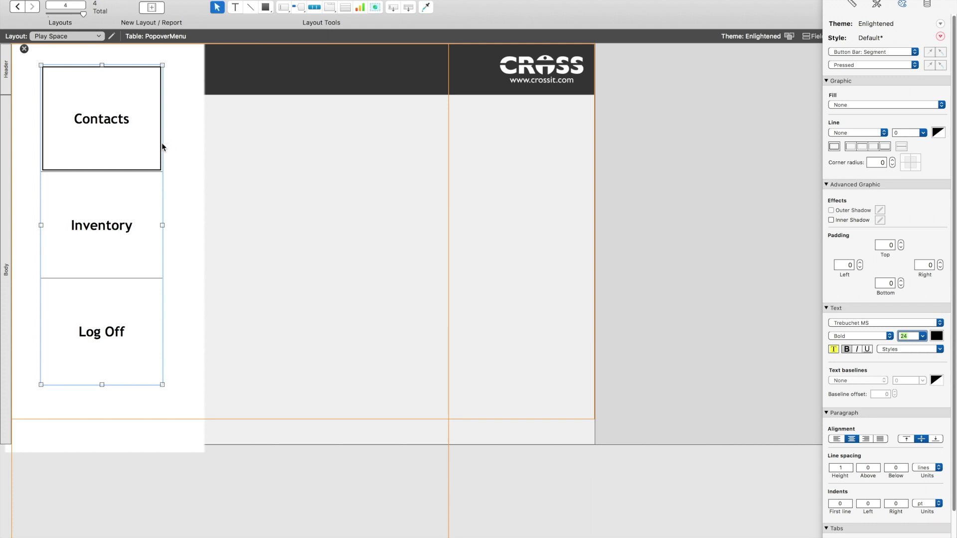
Assign the Log Off segment a single-step action, Close File [Current File], and expand its button options.
{"action": "left_click", "coordinate": [125, 320]}
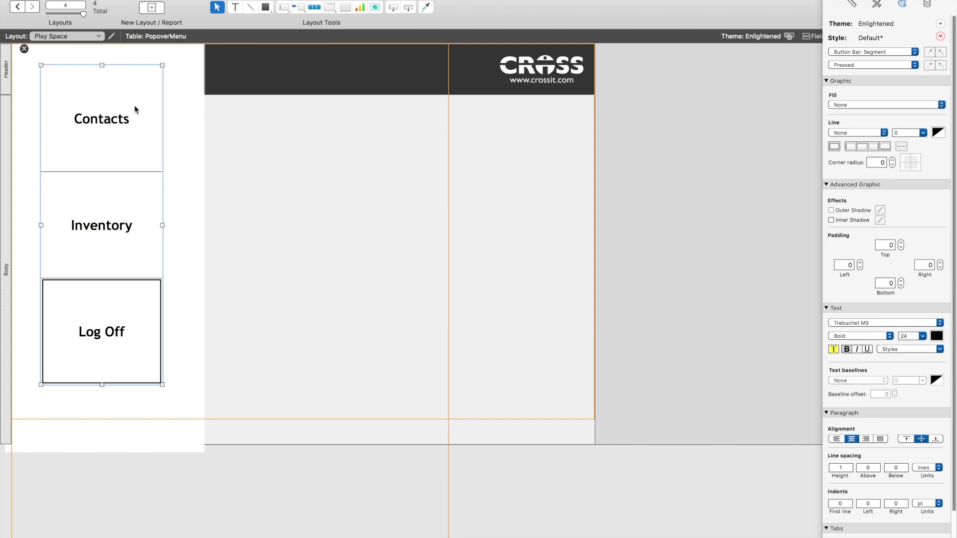
{"action": "double_click", "coordinate": [131, 330]}
{"action": "left_click", "coordinate": [303, 246]}
{"action": "left_click", "coordinate": [297, 256]}
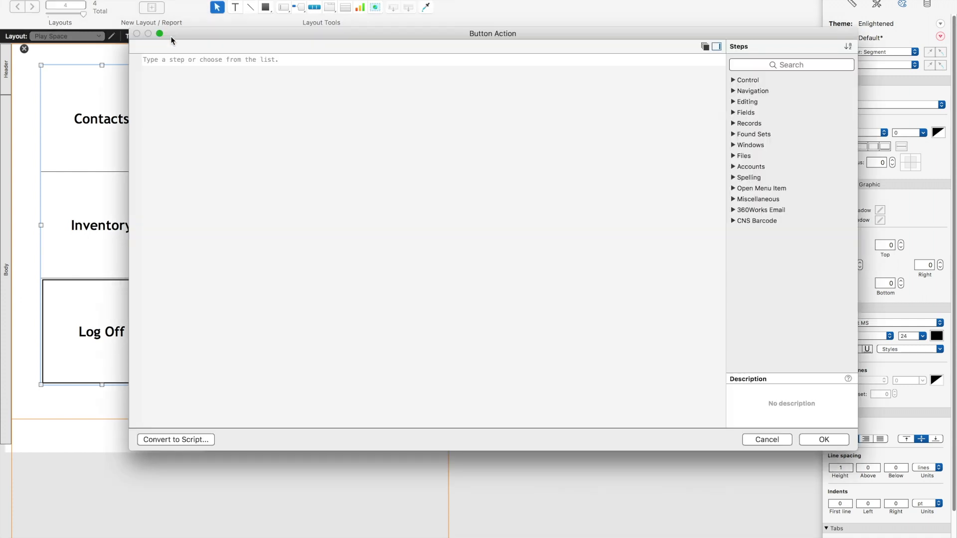
{"action": "left_click", "coordinate": [172, 60]}
{"action": "type", "text": "close"}
{"action": "key", "text": "Return"}
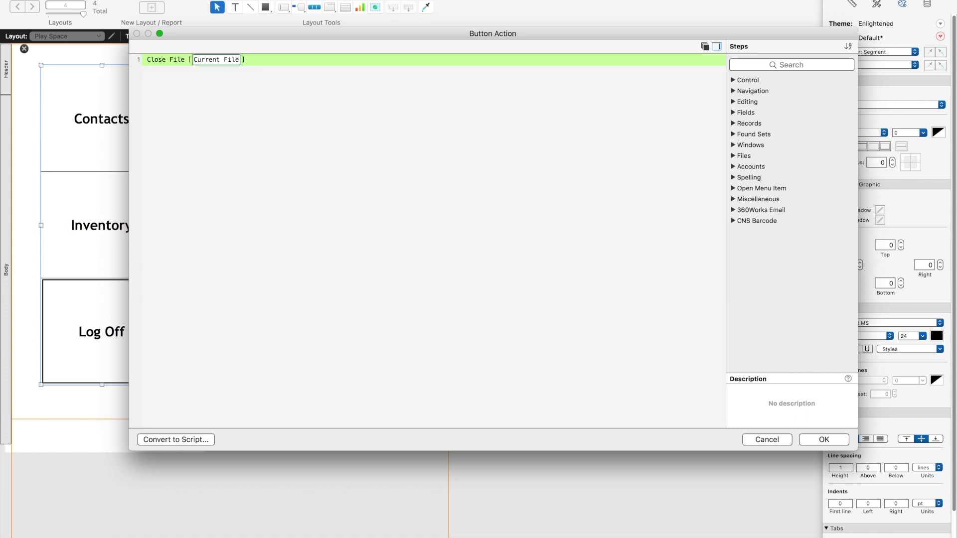
{"action": "left_click", "coordinate": [824, 440]}
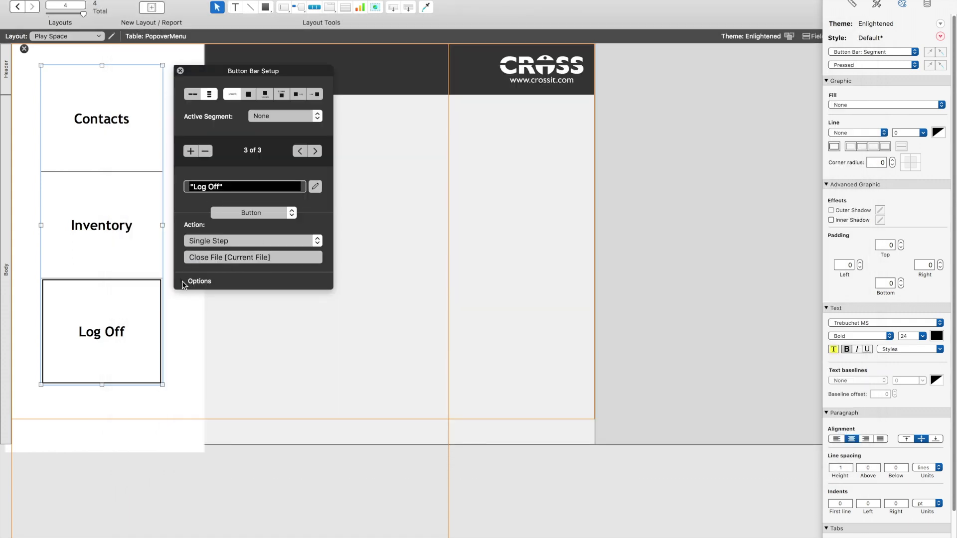
{"action": "left_click", "coordinate": [182, 281]}
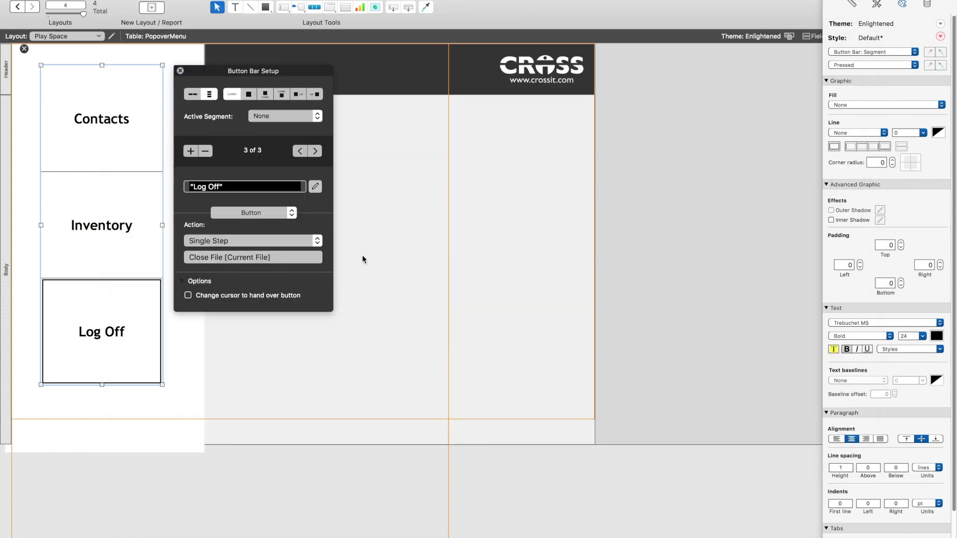
Check the popover menu in Browse mode, briefly entering and cancelling Find mode, and return to Layout mode.
{"action": "key", "text": "super+b"}
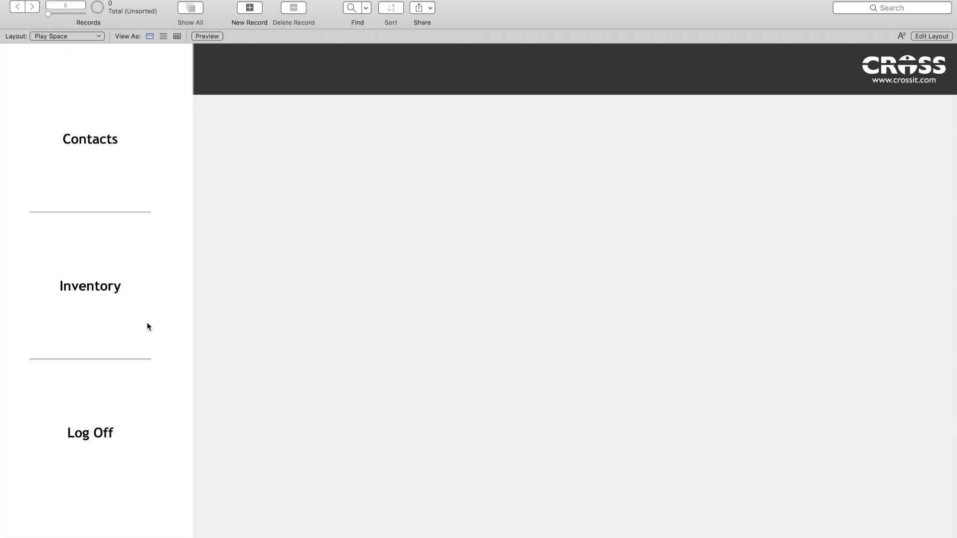
{"action": "key", "text": "super+f"}
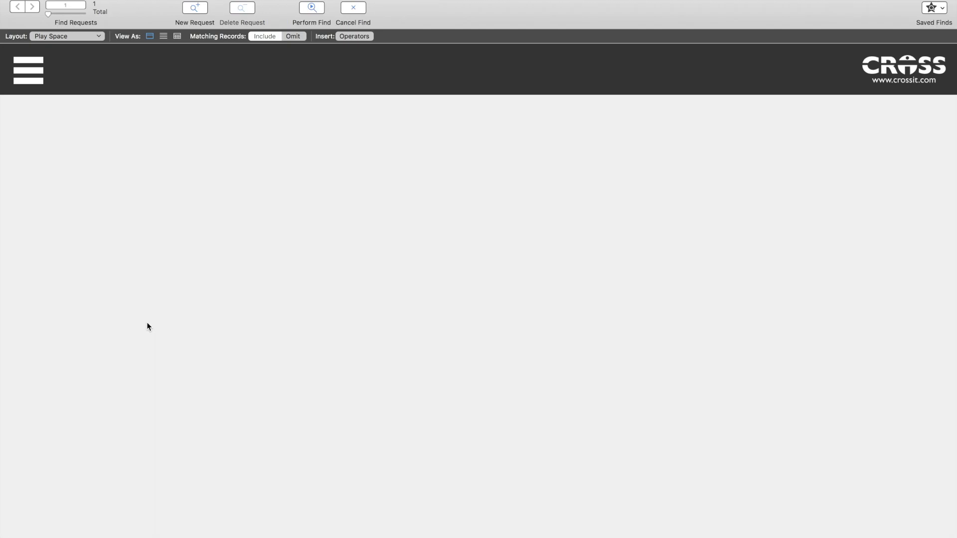
{"action": "key", "text": "Escape"}
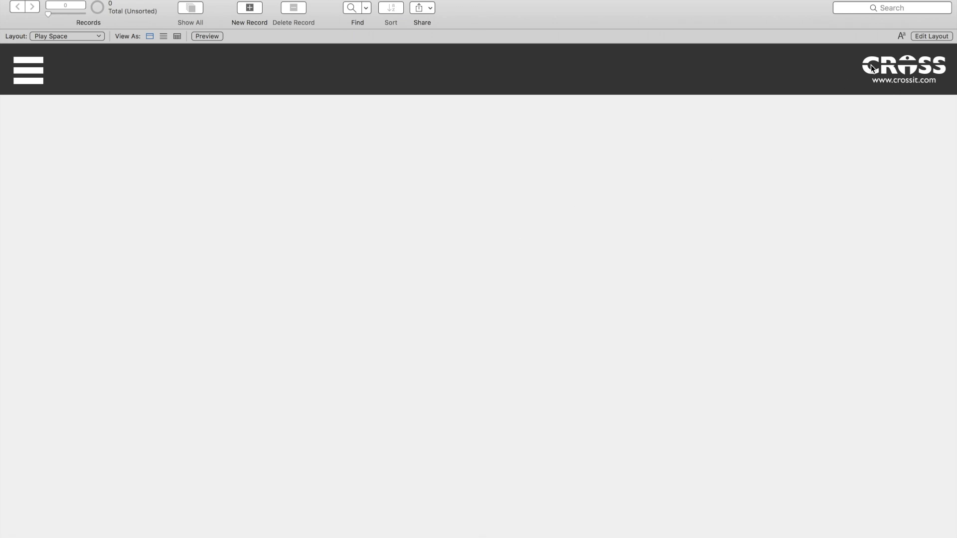
{"action": "left_click", "coordinate": [928, 36]}
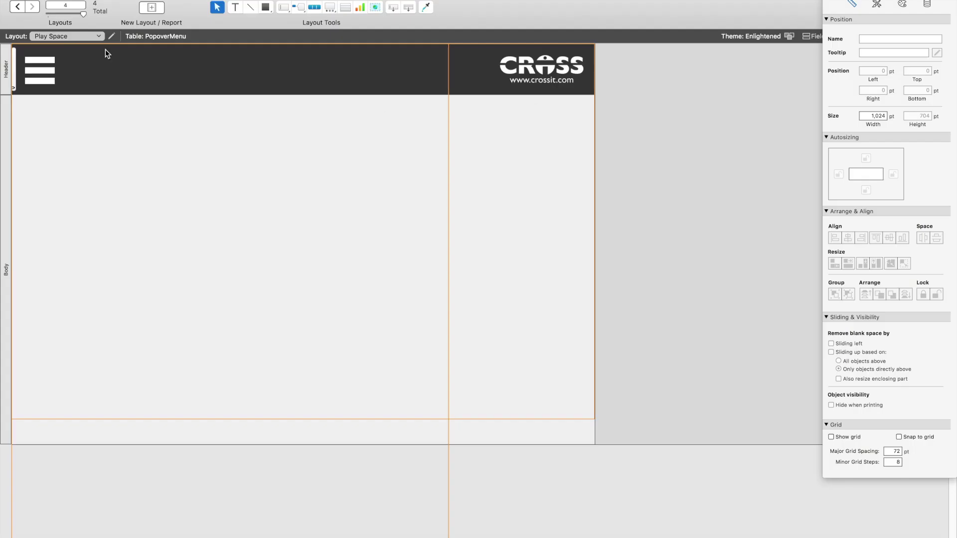
Draw a slide control about 343 pt wide and 619 pt high on the layout beside the open popover menu.
{"action": "left_click", "coordinate": [13, 69]}
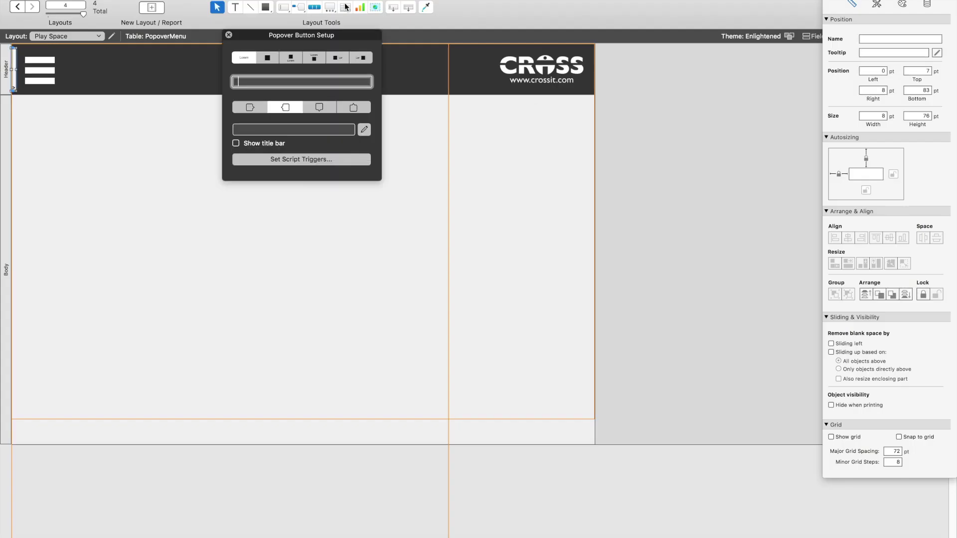
{"action": "left_click_drag", "start_coordinate": [329, 8], "coordinate": [353, 35]}
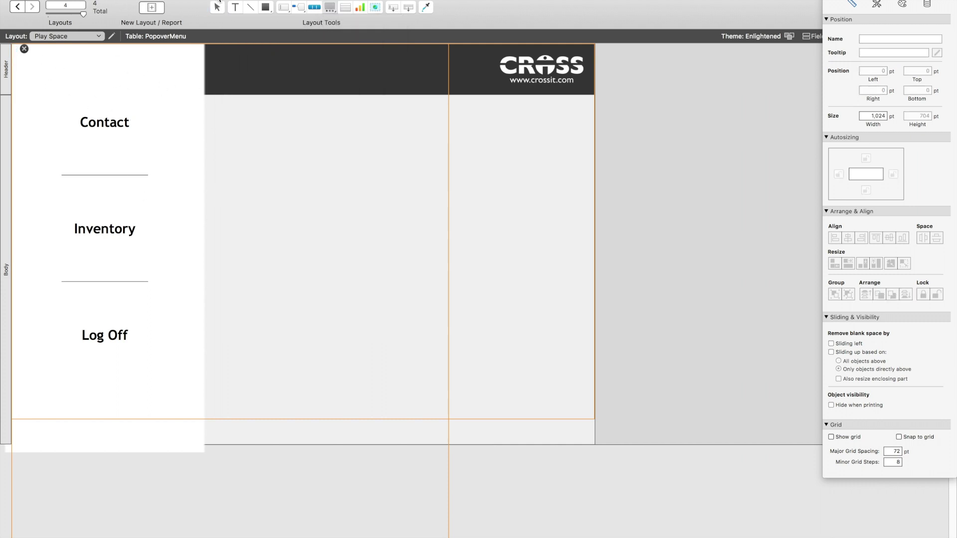
{"action": "left_click_drag", "start_coordinate": [246, 79], "coordinate": [442, 433]}
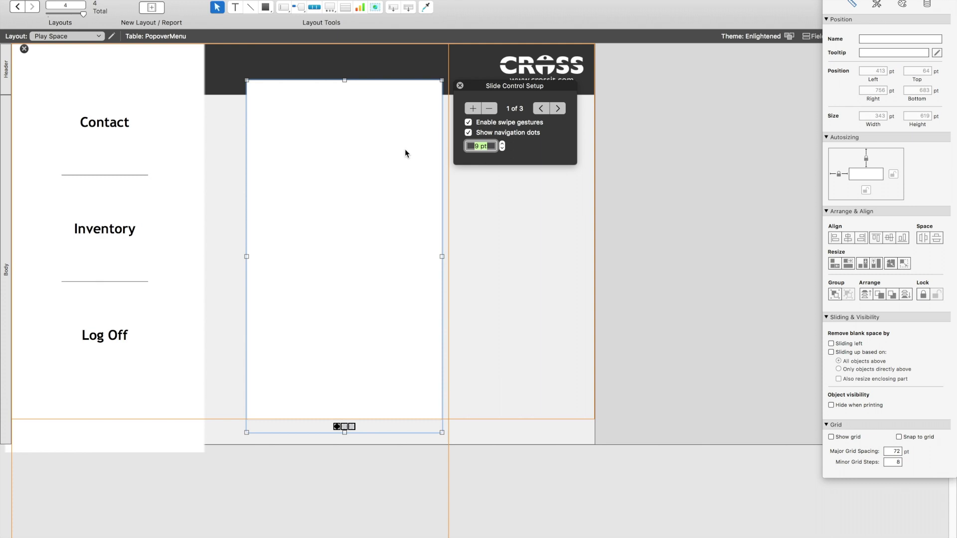
Set the slide control's bottom padding to 0 and give its panels no fill and no line.
{"action": "left_click", "coordinate": [902, 4]}
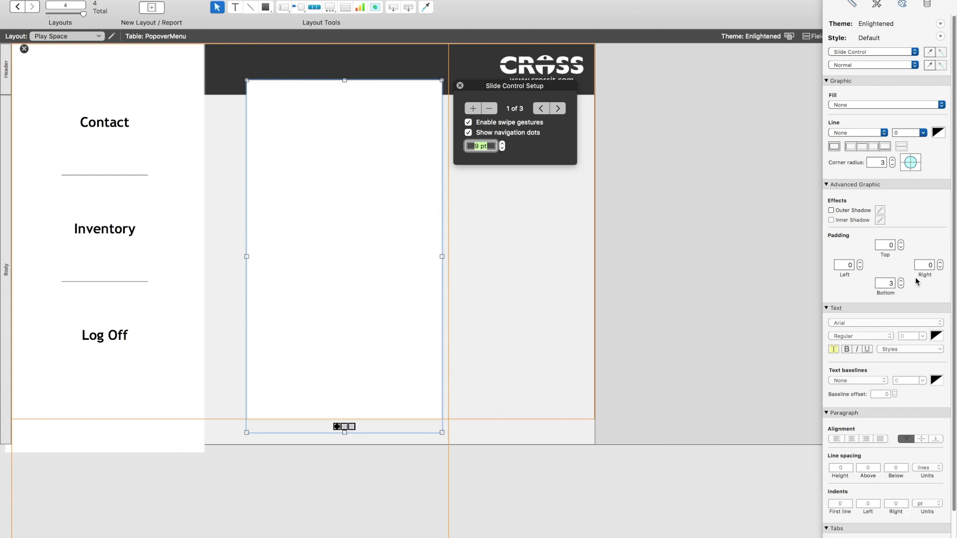
{"action": "left_click", "coordinate": [901, 288]}
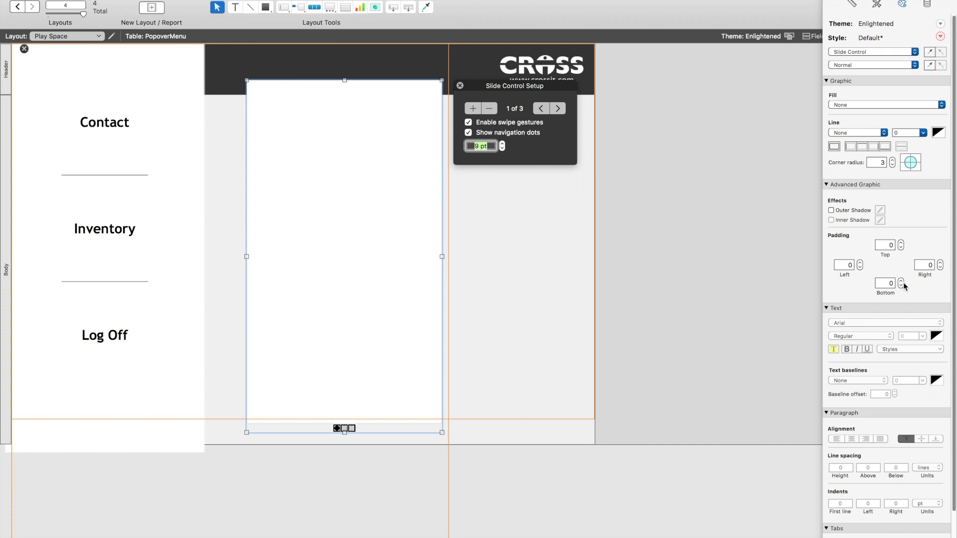
{"action": "left_click", "coordinate": [882, 53]}
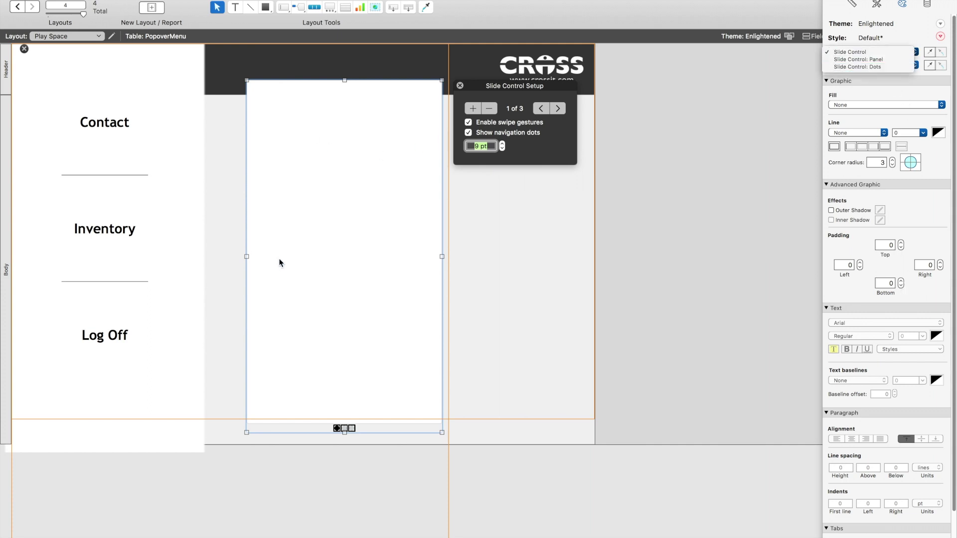
{"action": "left_click", "coordinate": [892, 59]}
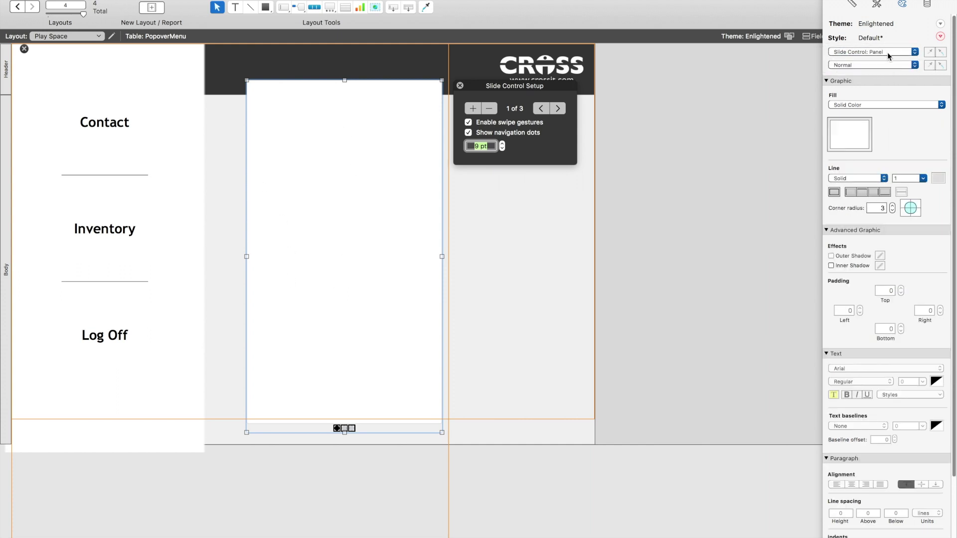
{"action": "left_click", "coordinate": [860, 104]}
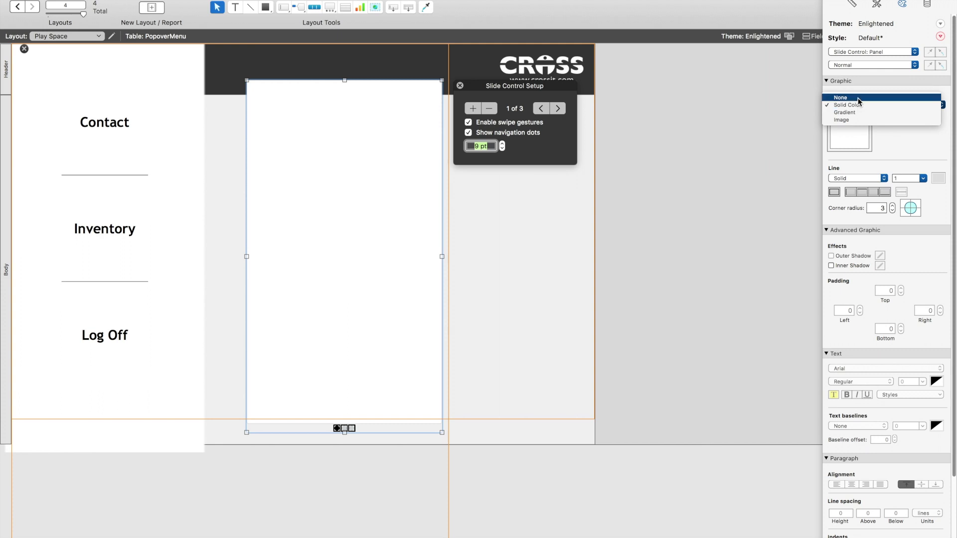
{"action": "left_click", "coordinate": [857, 98]}
{"action": "left_click", "coordinate": [857, 131]}
{"action": "left_click", "coordinate": [854, 125]}
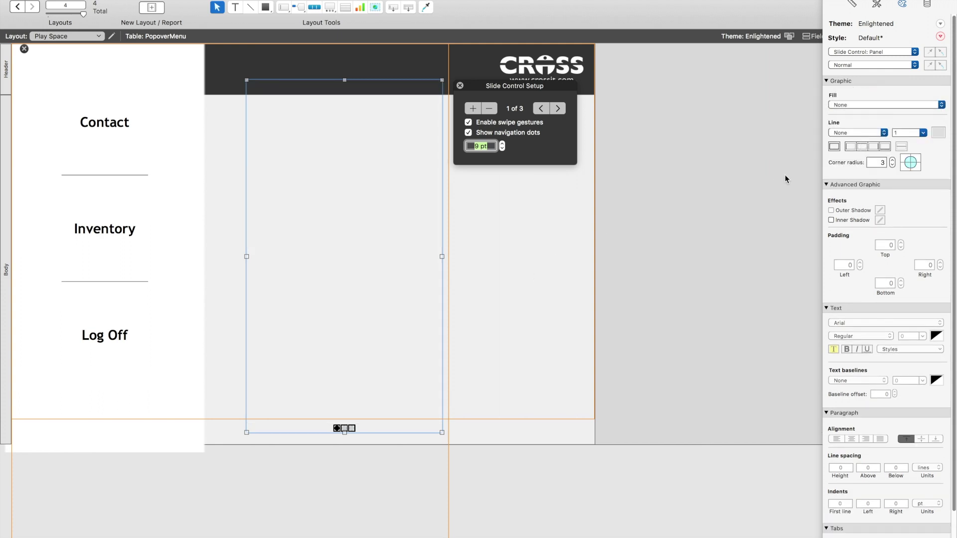
Turn off navigation dots and swipe gestures for the slide control and narrow it slightly.
{"action": "left_click", "coordinate": [468, 133]}
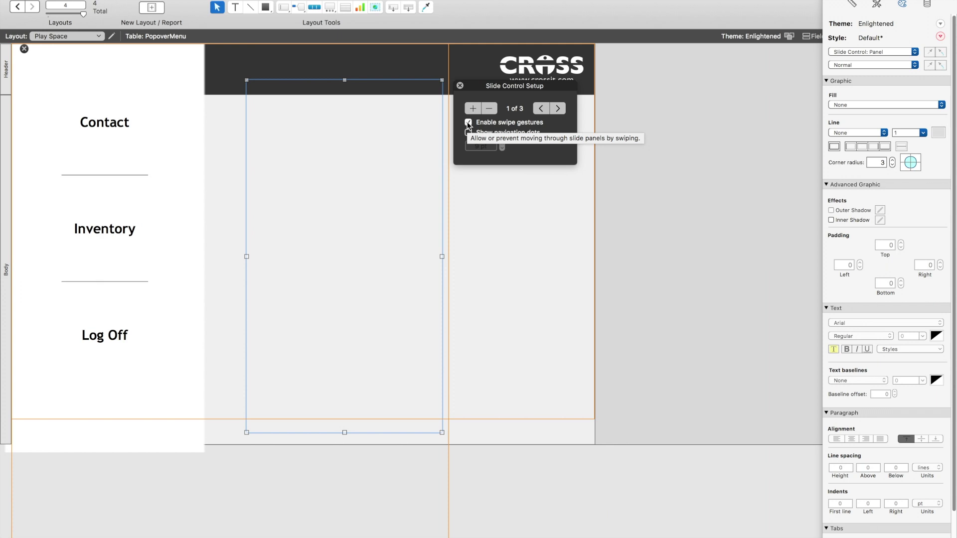
{"action": "left_click", "coordinate": [468, 122]}
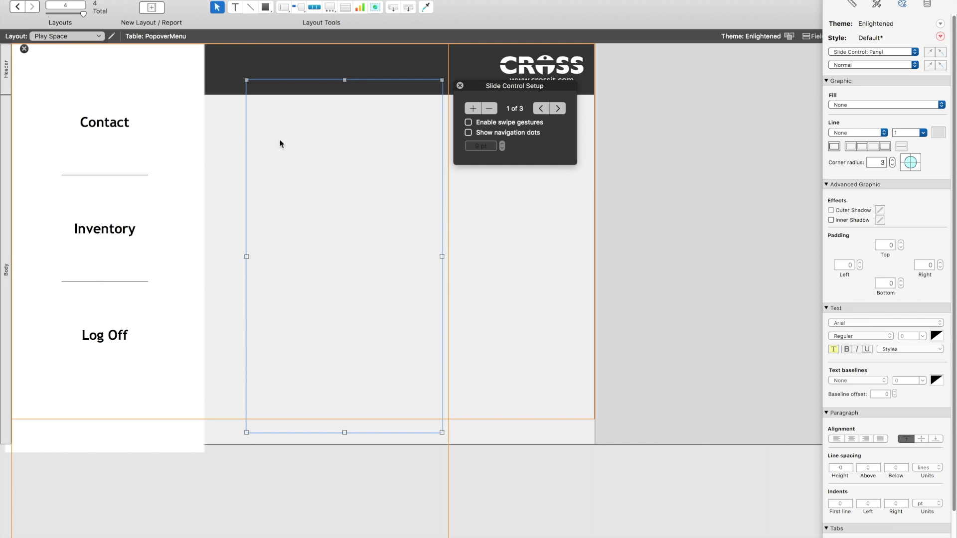
{"action": "left_click_drag", "start_coordinate": [441, 257], "coordinate": [430, 257]}
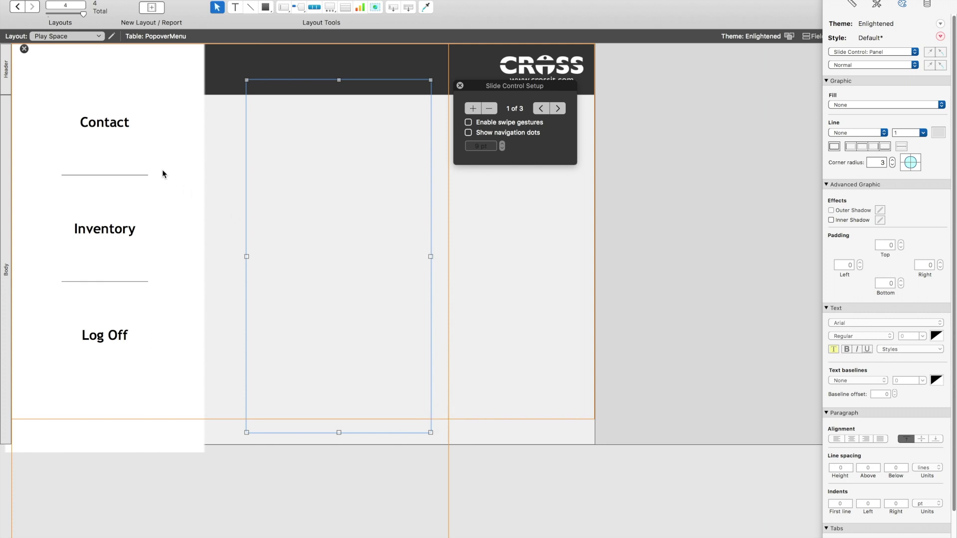
Place the button bar in the slide control's first panel and fit the control, resized to about 290 by 580 pt, inside the popover.
{"action": "left_click_drag", "start_coordinate": [106, 142], "coordinate": [354, 126]}
{"action": "left_click", "coordinate": [388, 121]}
{"action": "left_click_drag", "start_coordinate": [337, 408], "coordinate": [337, 385]}
{"action": "left_click_drag", "start_coordinate": [431, 220], "coordinate": [412, 216]}
{"action": "left_click_drag", "start_coordinate": [349, 222], "coordinate": [158, 202]}
{"action": "left_click", "coordinate": [380, 196]}
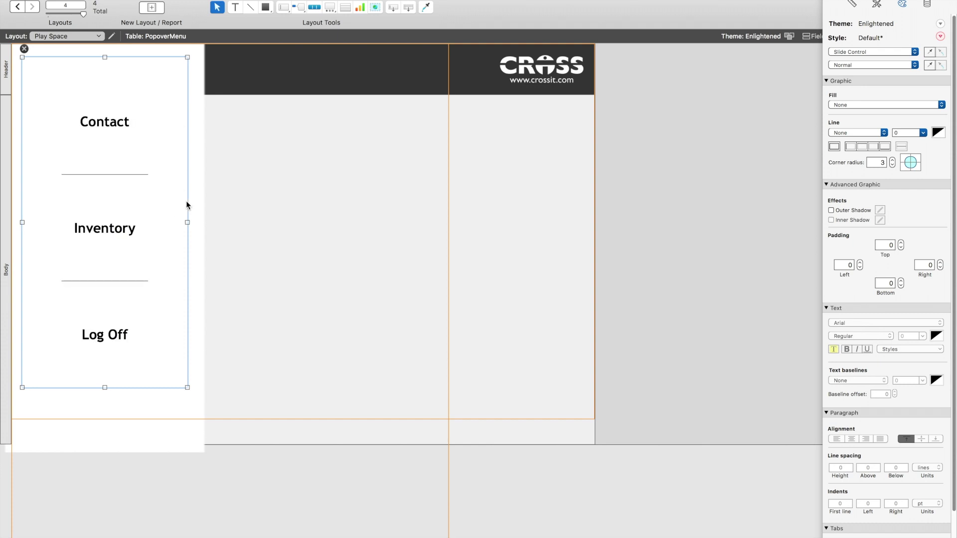
Clear the popover's object name and close the popover.
{"action": "left_click", "coordinate": [170, 54]}
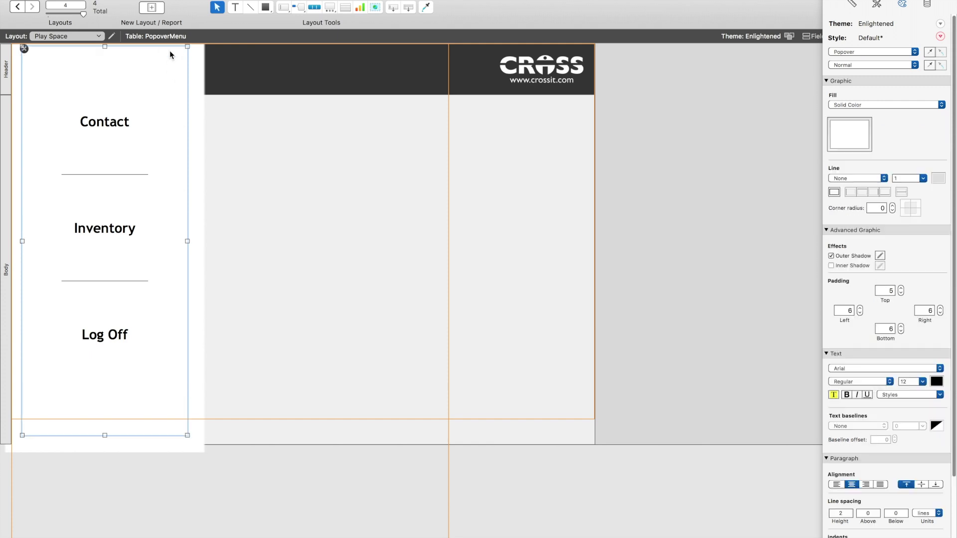
{"action": "left_click", "coordinate": [852, 4]}
{"action": "left_click_drag", "start_coordinate": [887, 36], "coordinate": [854, 42]}
{"action": "key", "text": "BackSpace"}
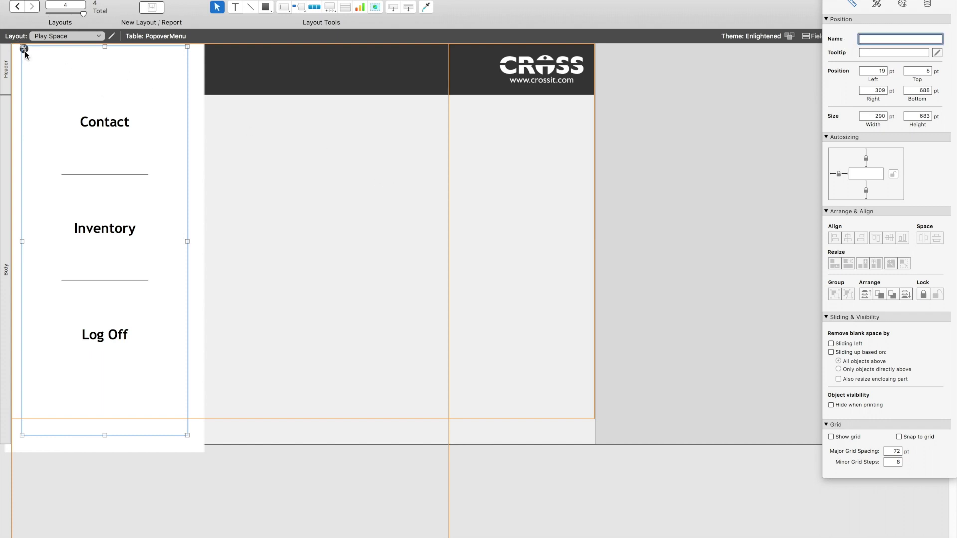
{"action": "left_click", "coordinate": [50, 72]}
{"action": "left_click", "coordinate": [25, 70]}
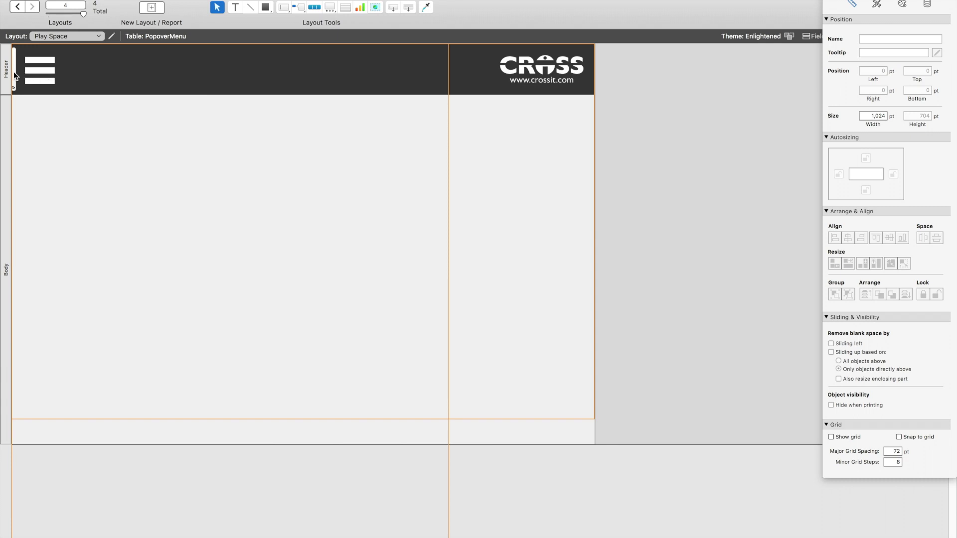
Reopen the popover and name the slide control's first panel Menu.
{"action": "left_click", "coordinate": [25, 69]}
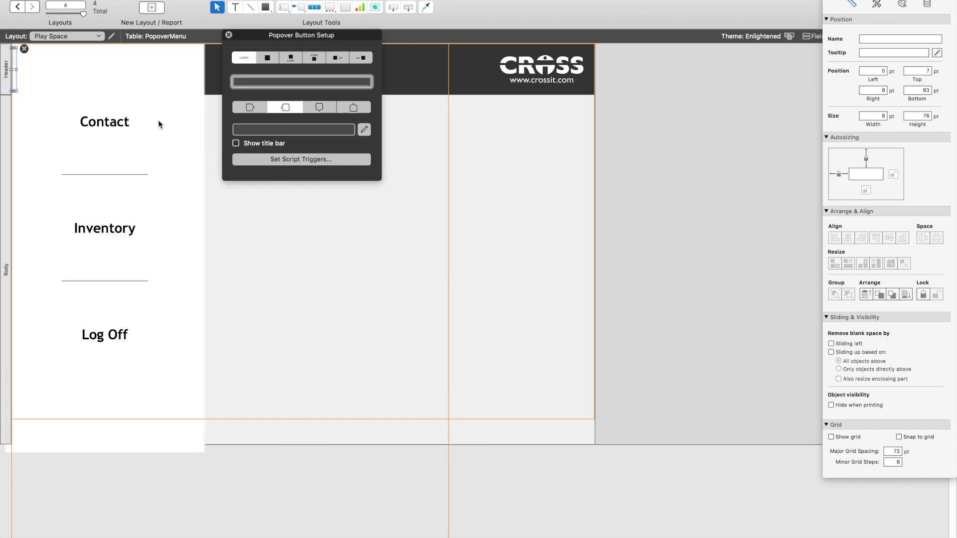
{"action": "left_click", "coordinate": [157, 154]}
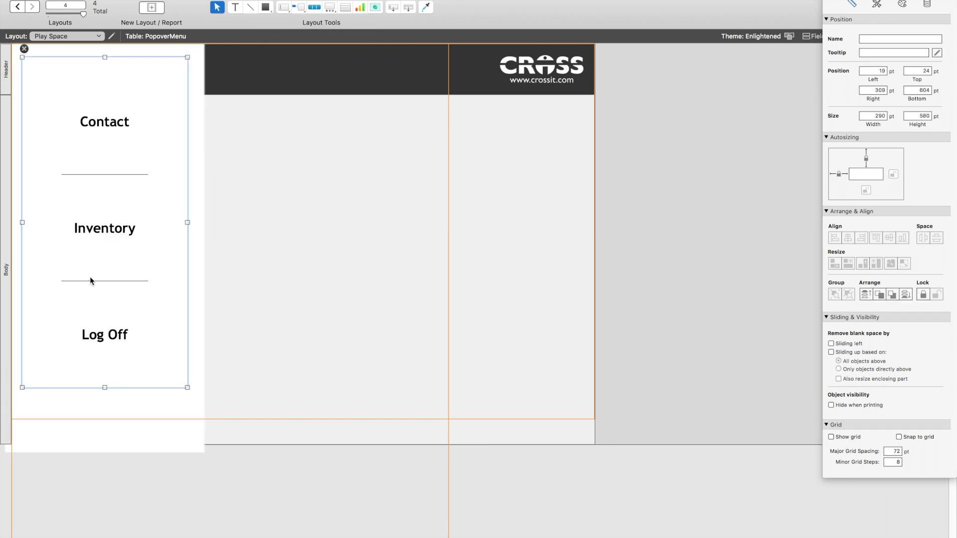
{"action": "left_click", "coordinate": [917, 40]}
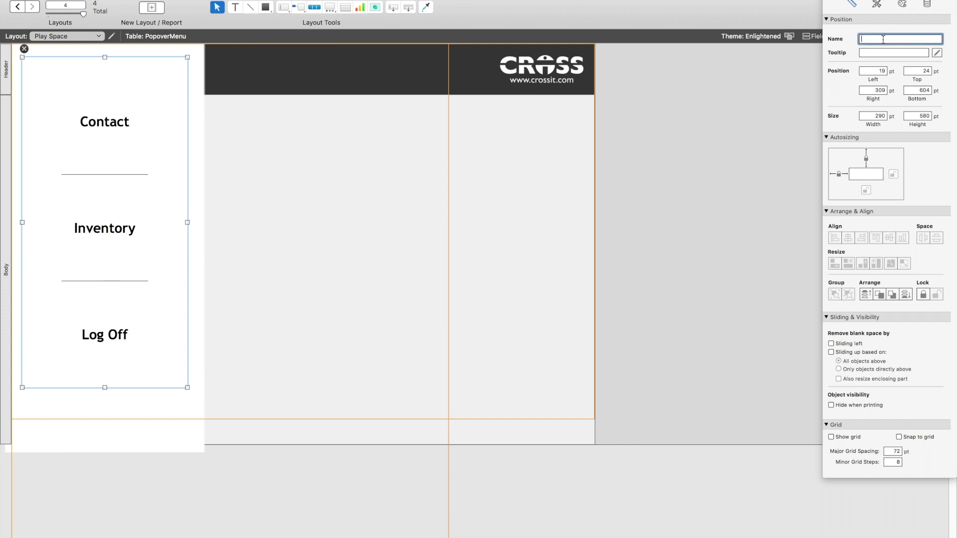
{"action": "type", "text": "Menu"}
Reduce the slide control to two panels and show the second one.
{"action": "double_click", "coordinate": [177, 141]}
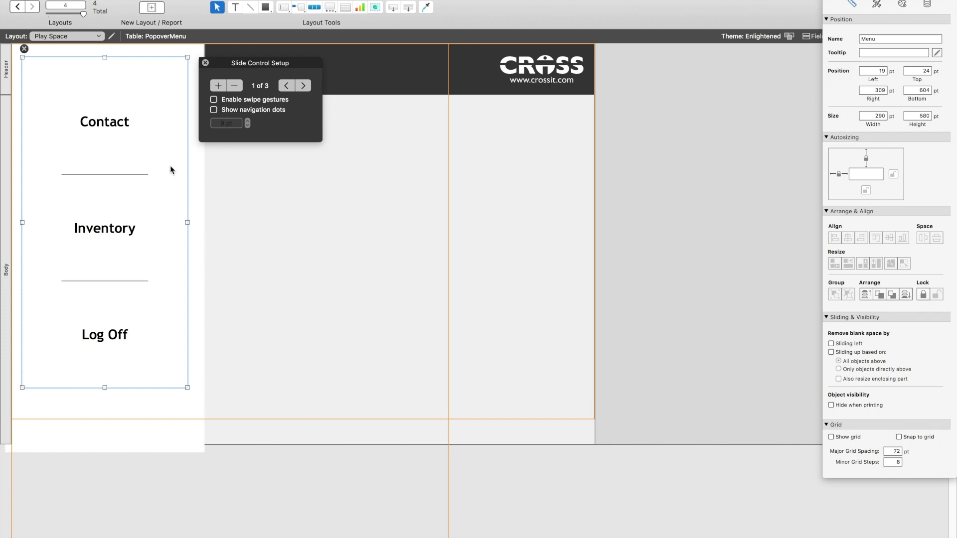
{"action": "left_click", "coordinate": [303, 86]}
{"action": "left_click", "coordinate": [303, 86]}
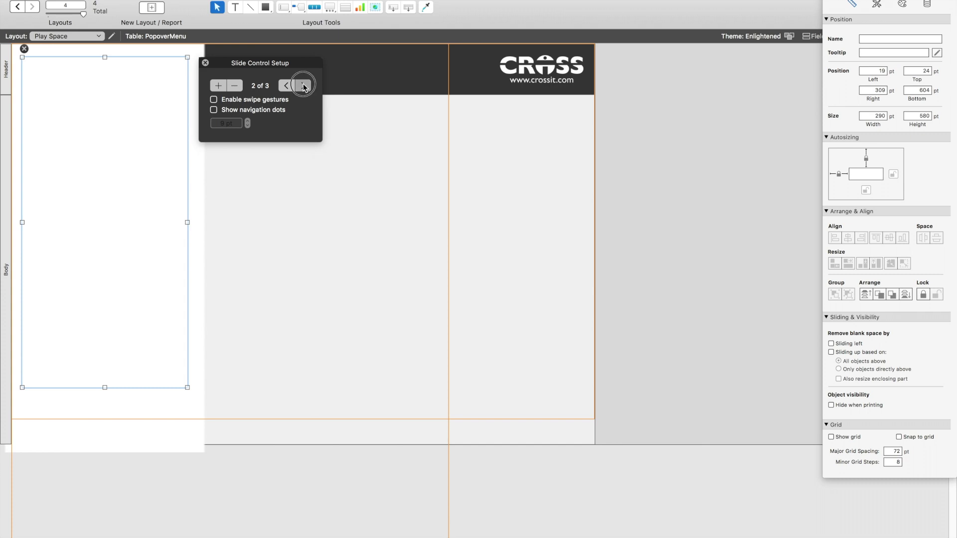
{"action": "left_click", "coordinate": [220, 86]}
{"action": "left_click", "coordinate": [233, 86]}
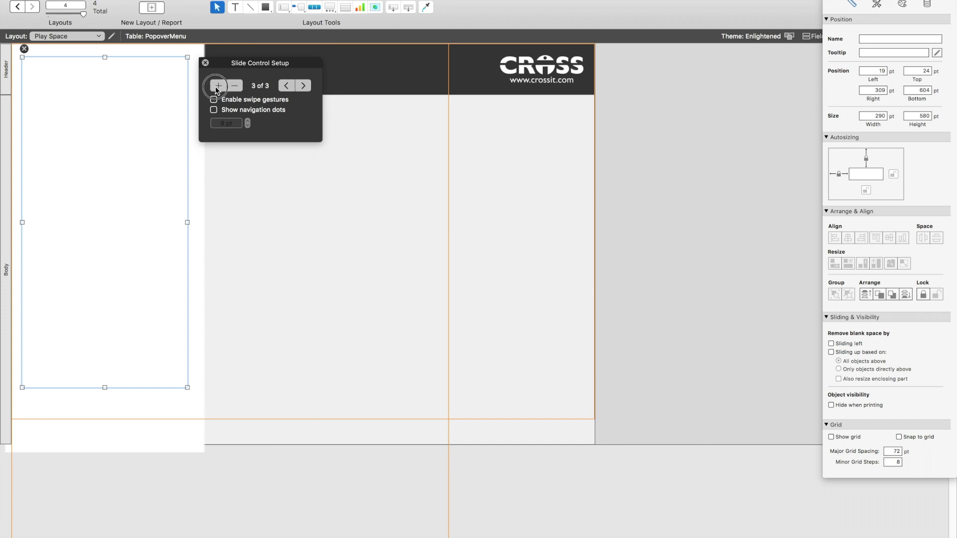
{"action": "left_click", "coordinate": [237, 87]}
{"action": "left_click", "coordinate": [283, 88]}
{"action": "left_click", "coordinate": [304, 87]}
Name the slide control's second panel Sub_Menu1.
{"action": "left_click", "coordinate": [910, 40]}
{"action": "type", "text": "Sub_"}
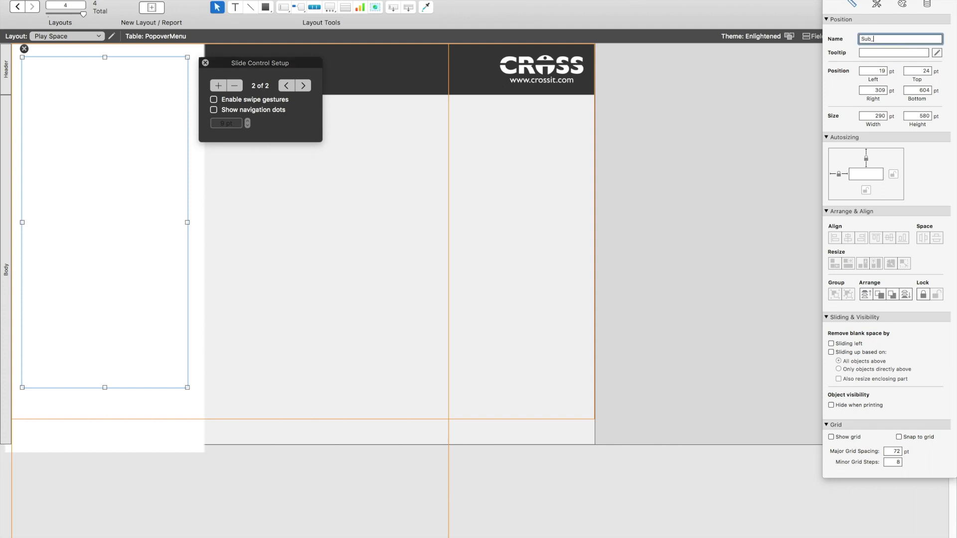
{"action": "type", "text": "Menu1"}
Copy the button bar from the Menu panel and place the copy in the Sub_Menu1 panel.
{"action": "left_click", "coordinate": [287, 86]}
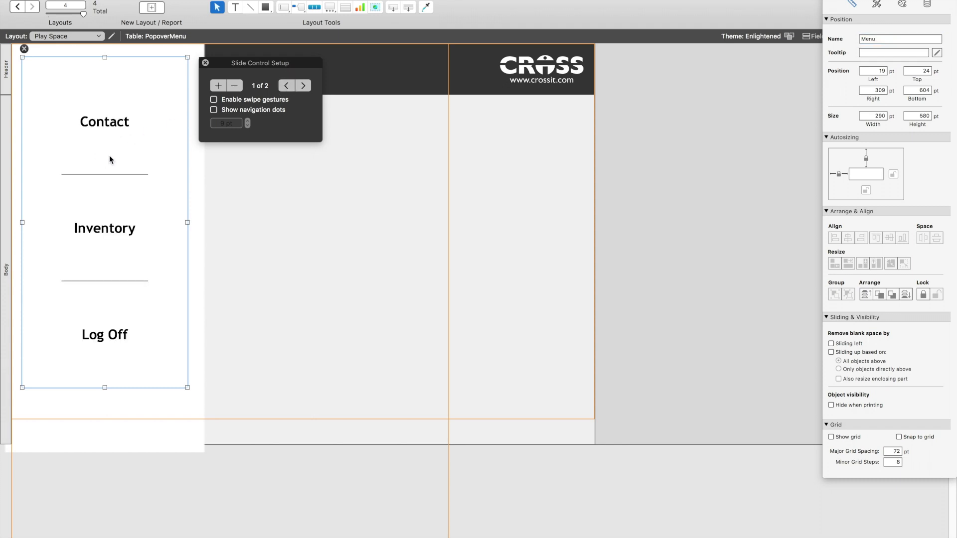
{"action": "left_click", "coordinate": [110, 157]}
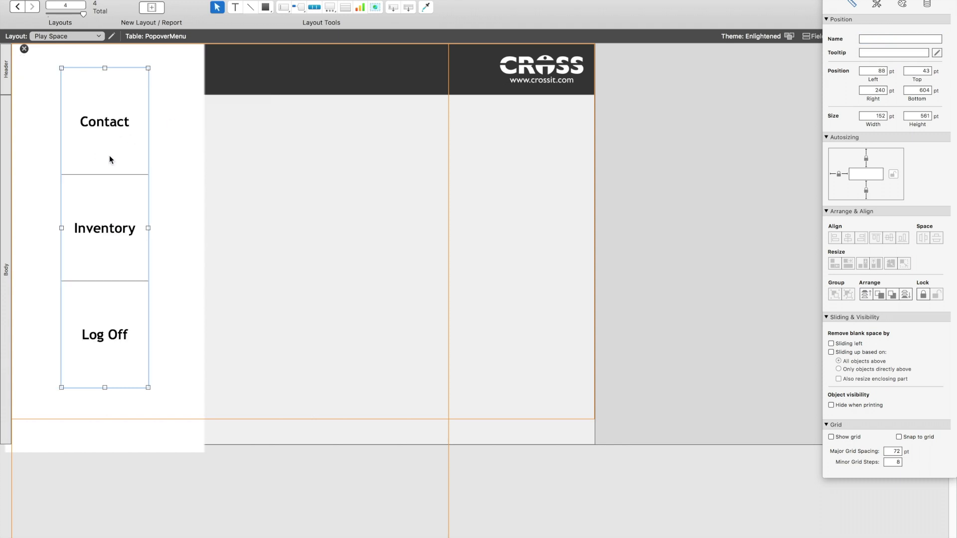
{"action": "left_click", "coordinate": [150, 127]}
{"action": "left_click", "coordinate": [303, 86]}
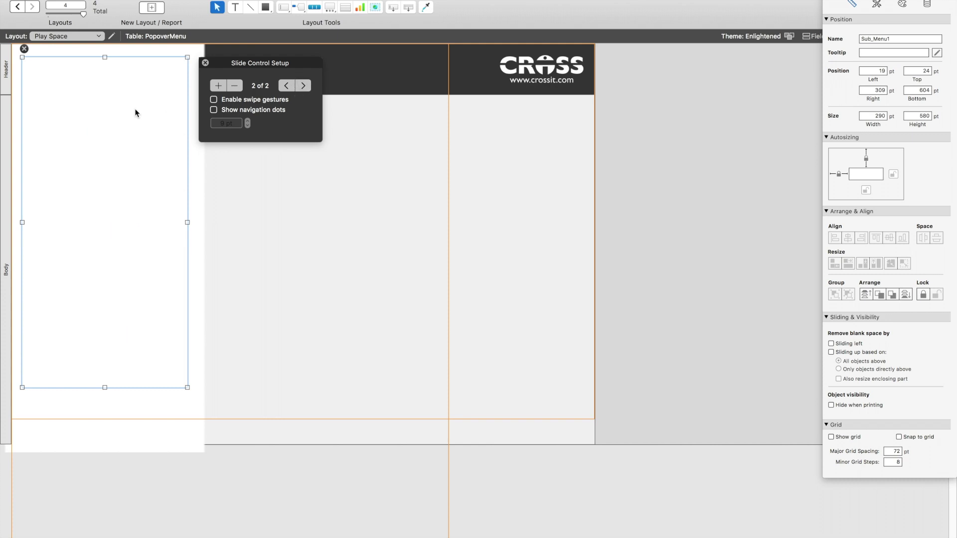
{"action": "right_click", "coordinate": [94, 124]}
{"action": "right_click", "coordinate": [297, 166]}
{"action": "left_click", "coordinate": [332, 173]}
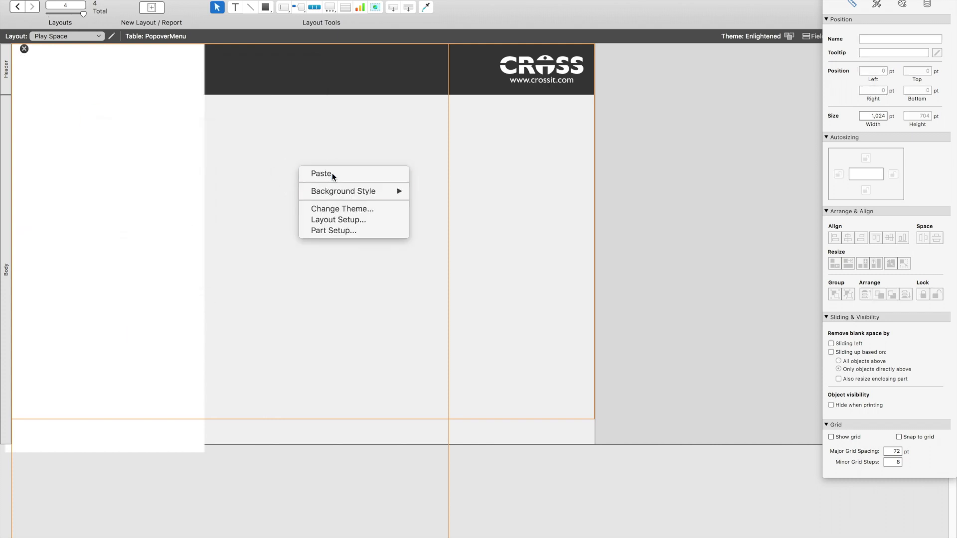
{"action": "left_click_drag", "start_coordinate": [325, 175], "coordinate": [129, 200]}
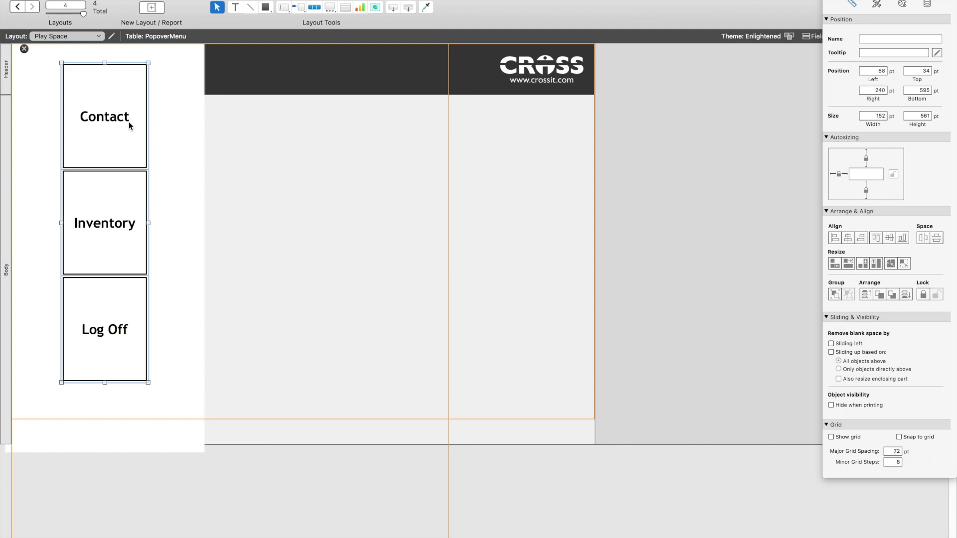
Relabel the copied button bar's Contact segment as People.
{"action": "left_click", "coordinate": [132, 147]}
{"action": "double_click", "coordinate": [131, 150]}
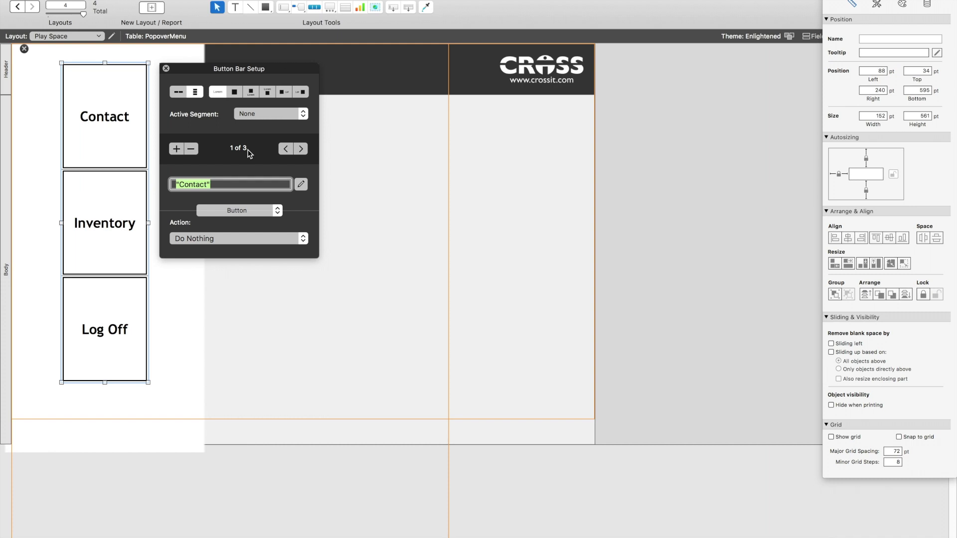
{"action": "type", "text": "C"}
{"action": "key", "text": "BackSpace"}
{"action": "type", "text": "Peop"}
{"action": "key", "text": "BackSpace"}
{"action": "key", "text": "BackSpace"}
{"action": "type", "text": "ople"}
{"action": "left_click", "coordinate": [214, 200]}
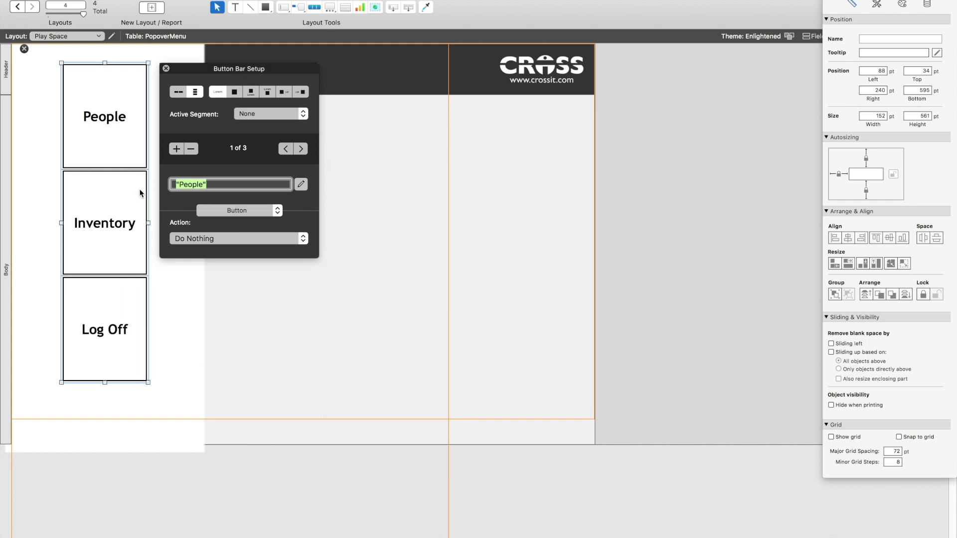
{"action": "left_click", "coordinate": [214, 186]}
Relabel the copied button bar's Inventory segment as Companies.
{"action": "left_click", "coordinate": [111, 220]}
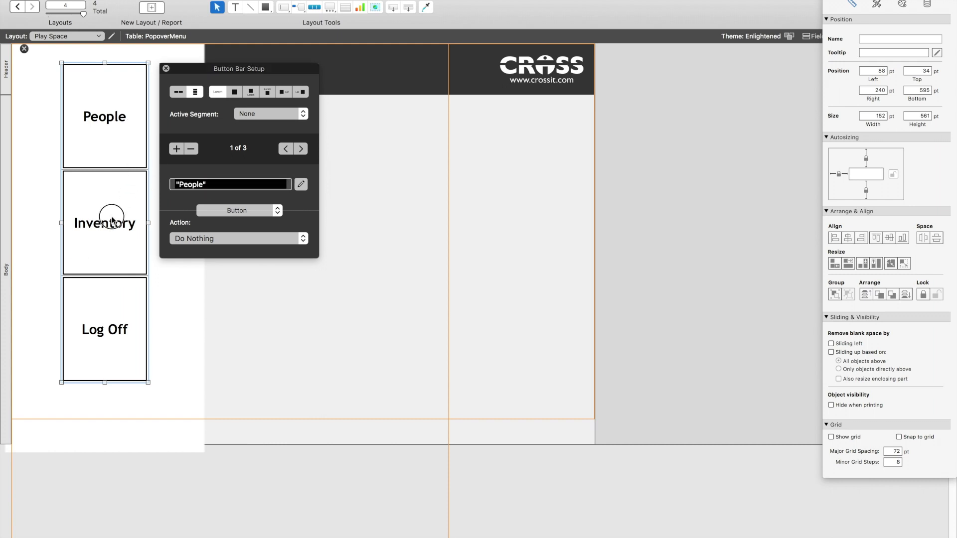
{"action": "left_click", "coordinate": [160, 299]}
{"action": "left_click", "coordinate": [106, 234]}
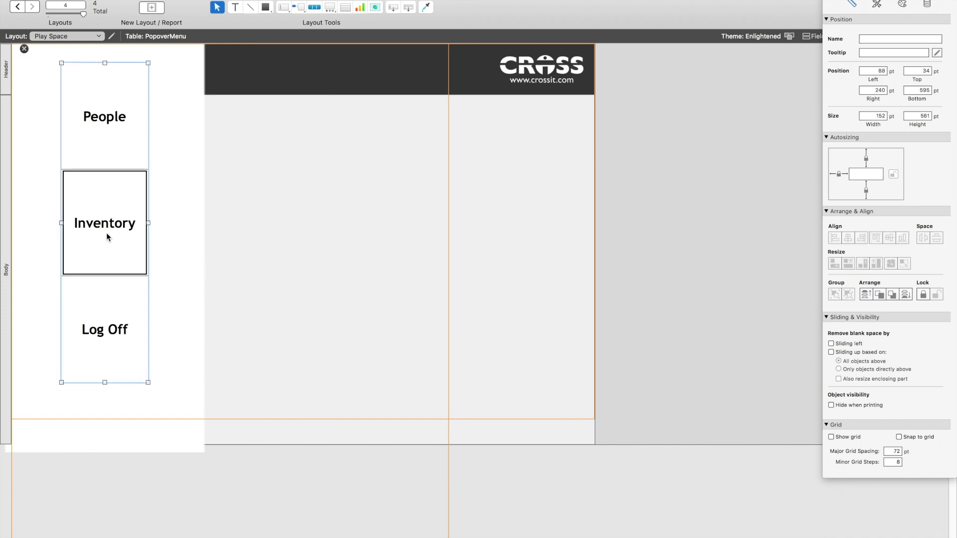
{"action": "double_click", "coordinate": [106, 233]}
{"action": "type", "text": "Companies"}
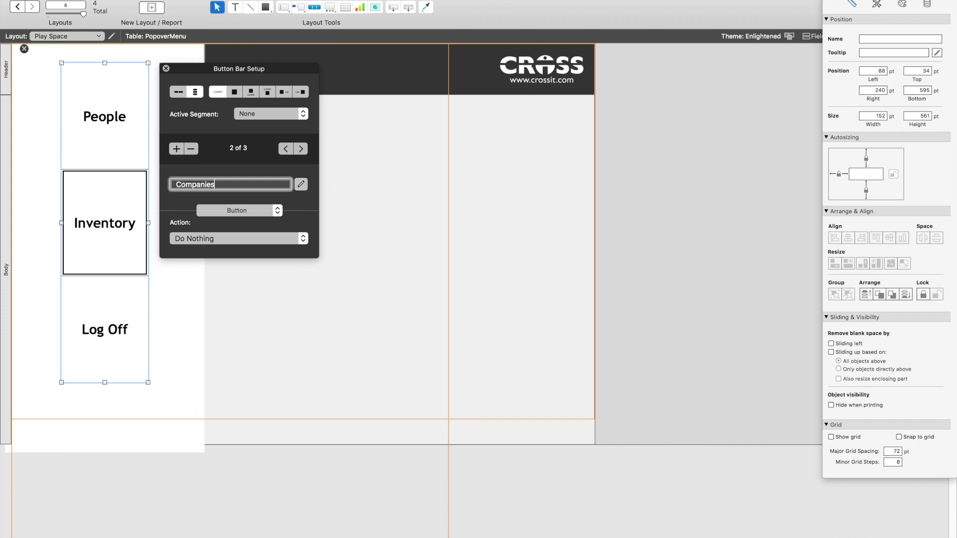
Relabel the copied button bar's Log Off segment as Back.
{"action": "left_click", "coordinate": [113, 329]}
{"action": "left_click", "coordinate": [113, 329]}
{"action": "left_click", "coordinate": [225, 190]}
{"action": "type", "text": "Back"}
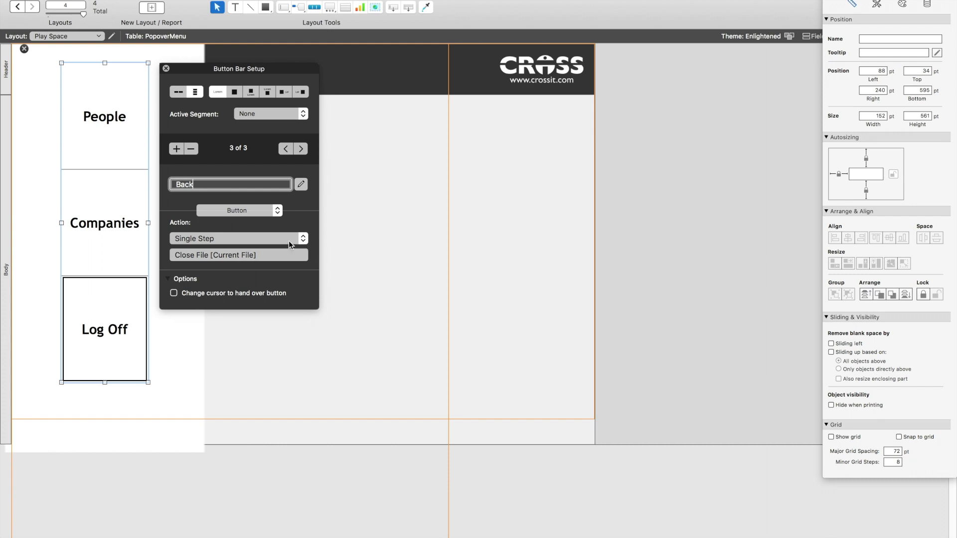
Set the Back segment's single-step action to Go to Object with the object name "Menu".
{"action": "left_click", "coordinate": [285, 238]}
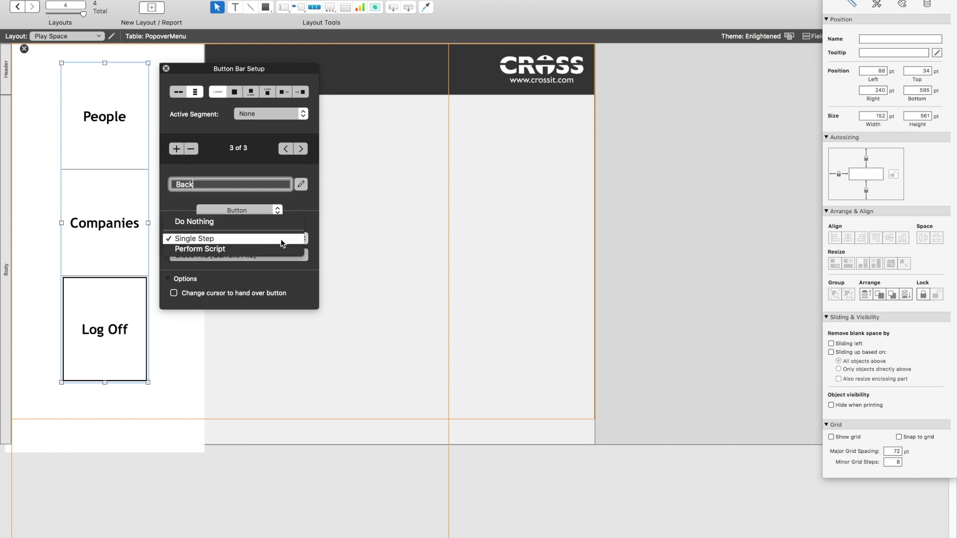
{"action": "left_click", "coordinate": [280, 239]}
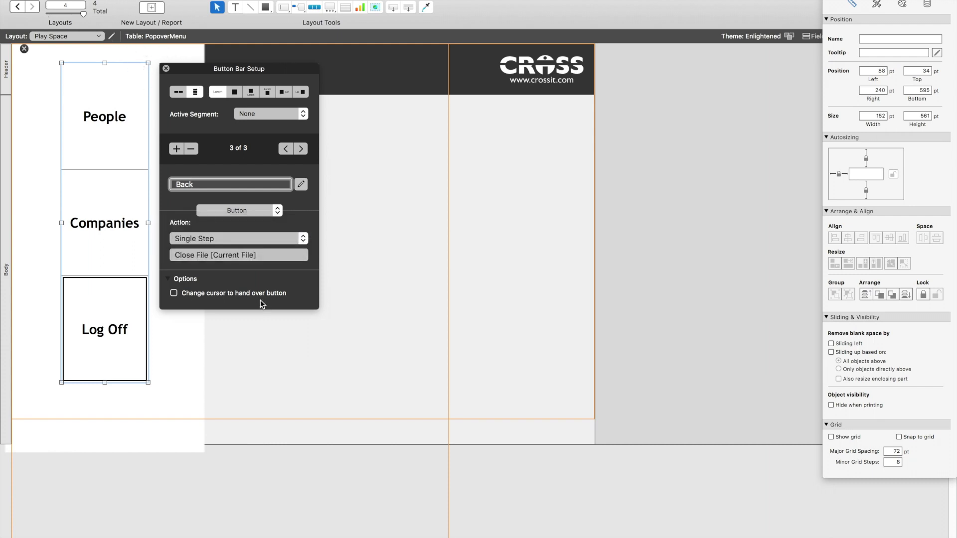
{"action": "left_click", "coordinate": [239, 255]}
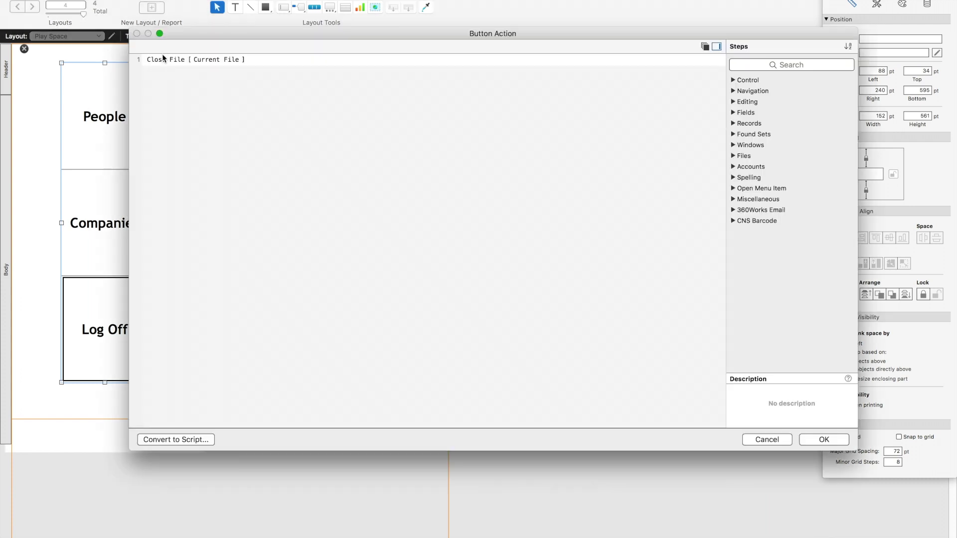
{"action": "left_click", "coordinate": [163, 59]}
{"action": "left_click", "coordinate": [162, 59]}
{"action": "type", "text": "go to ob"}
{"action": "key", "text": "Return"}
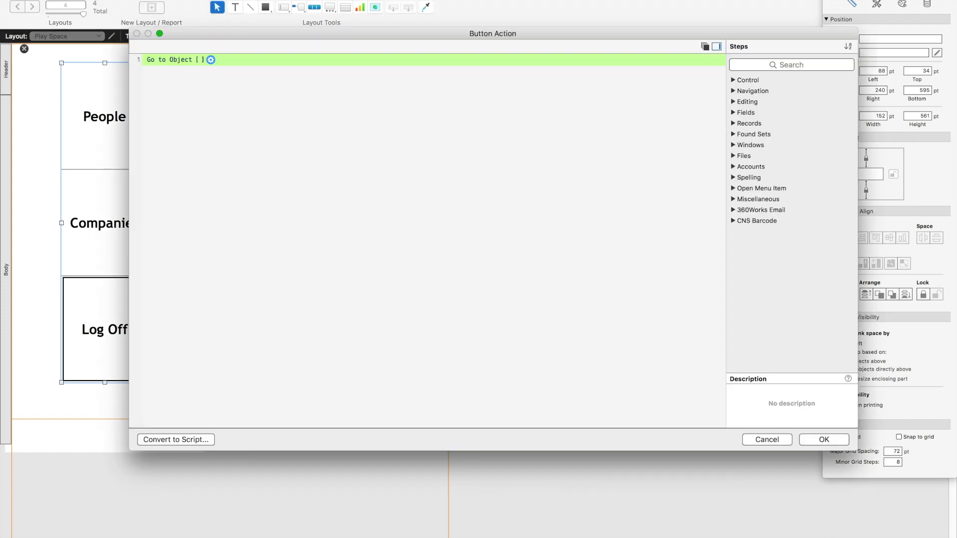
{"action": "type", "text": "\"Menu\""}
{"action": "key", "text": "Return"}
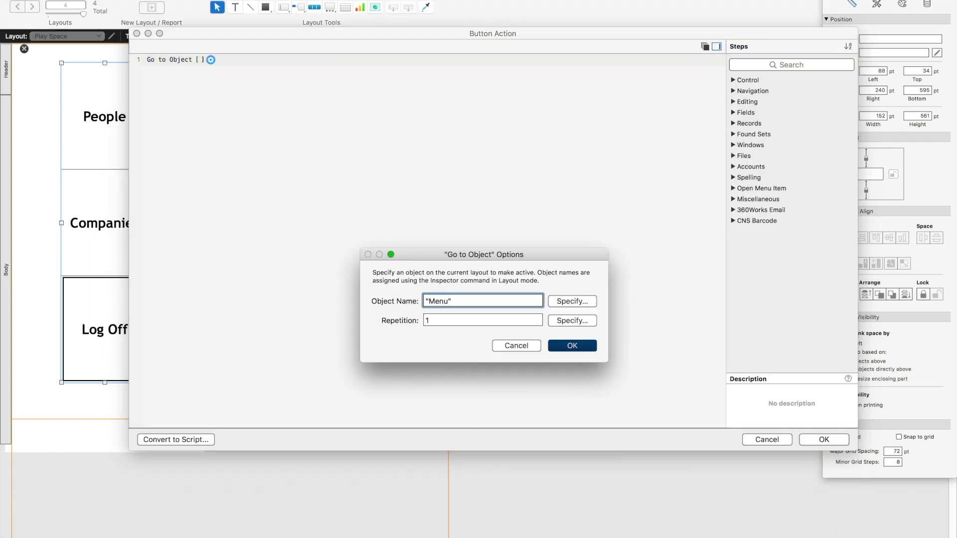
{"action": "left_click", "coordinate": [824, 440]}
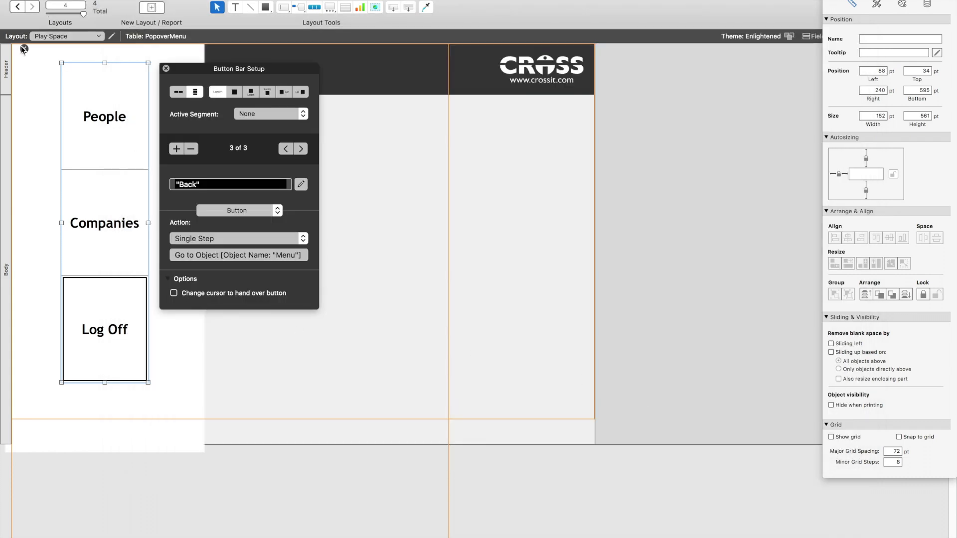
{"action": "left_click", "coordinate": [154, 132]}
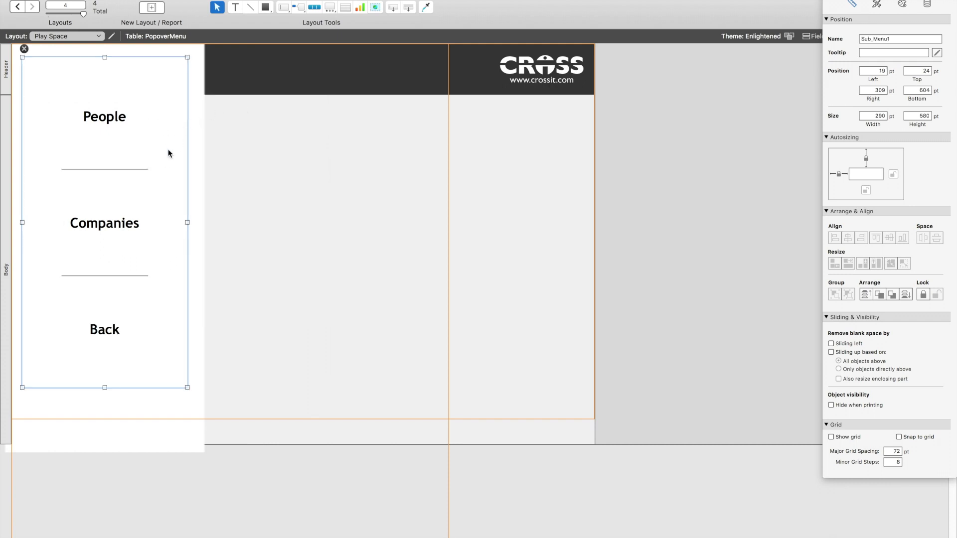
In the Menu panel, give the Contact segment a single-step Go to Object action with the object name "Sub_Menu".
{"action": "double_click", "coordinate": [169, 149]}
{"action": "left_click", "coordinate": [292, 86]}
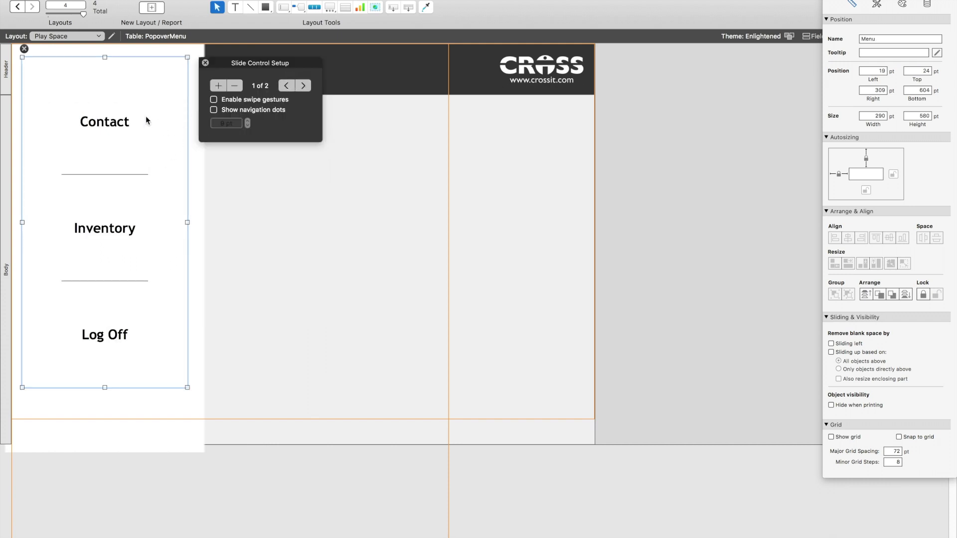
{"action": "left_click", "coordinate": [125, 131]}
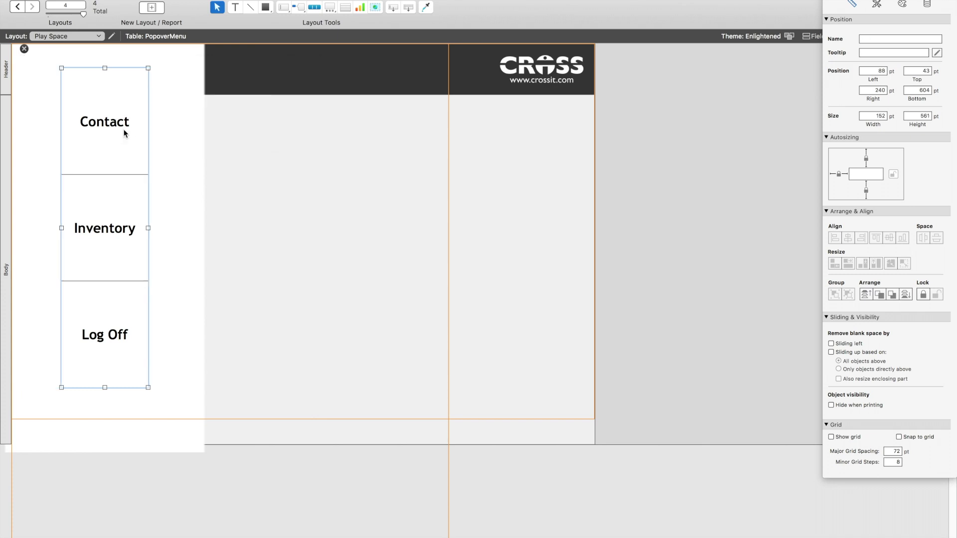
{"action": "double_click", "coordinate": [122, 129]}
{"action": "left_click", "coordinate": [211, 247]}
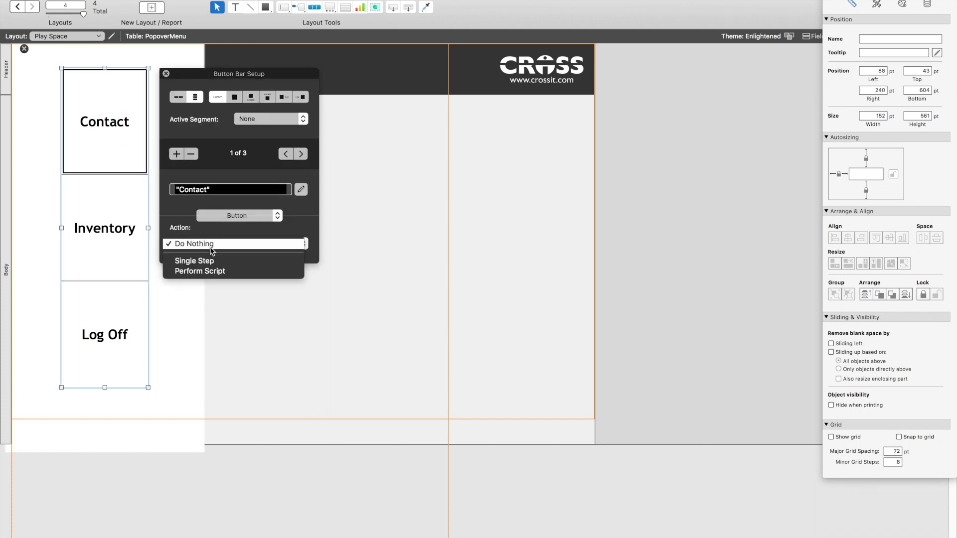
{"action": "left_click", "coordinate": [188, 259]}
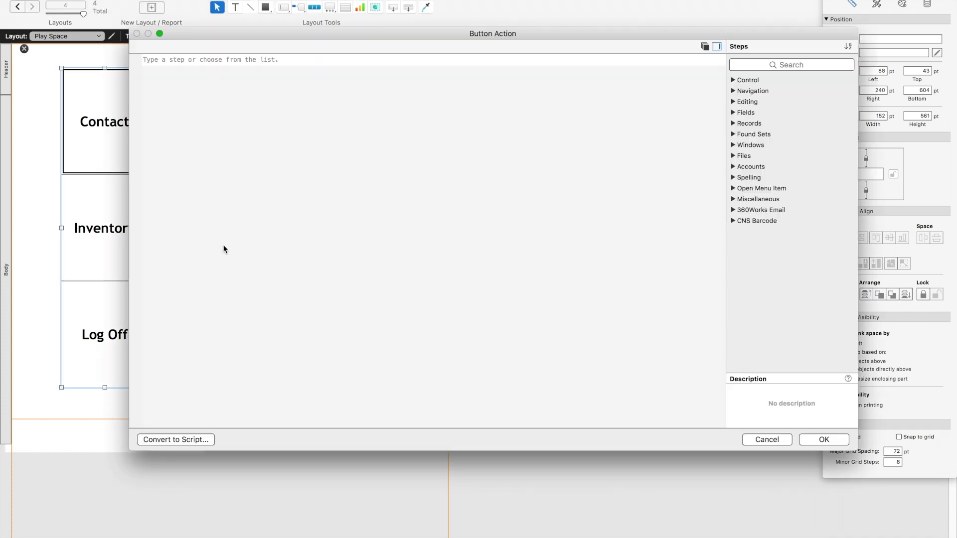
{"action": "type", "text": "go to object"}
{"action": "key", "text": "Return"}
{"action": "type", "text": "Sub_Menu"}
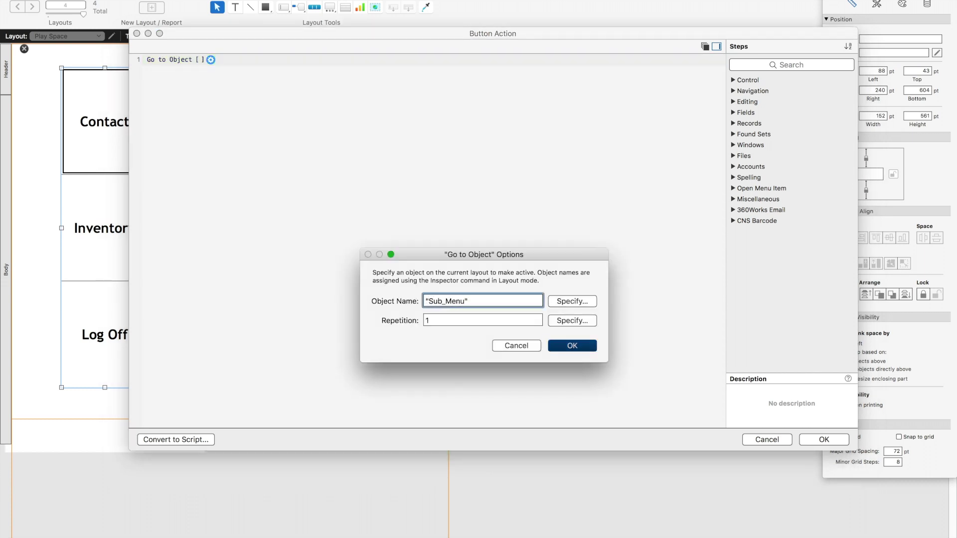
{"action": "key", "text": "Return"}
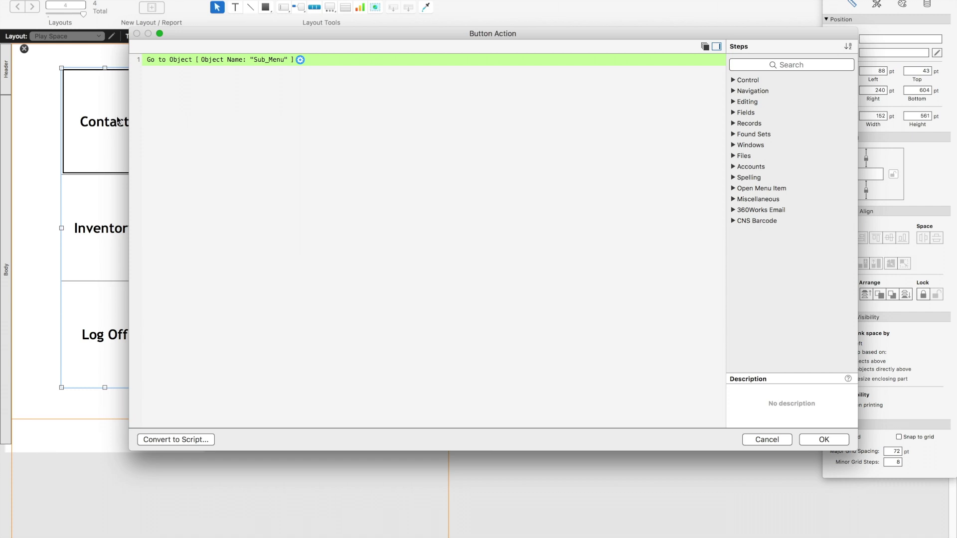
{"action": "left_click", "coordinate": [837, 443]}
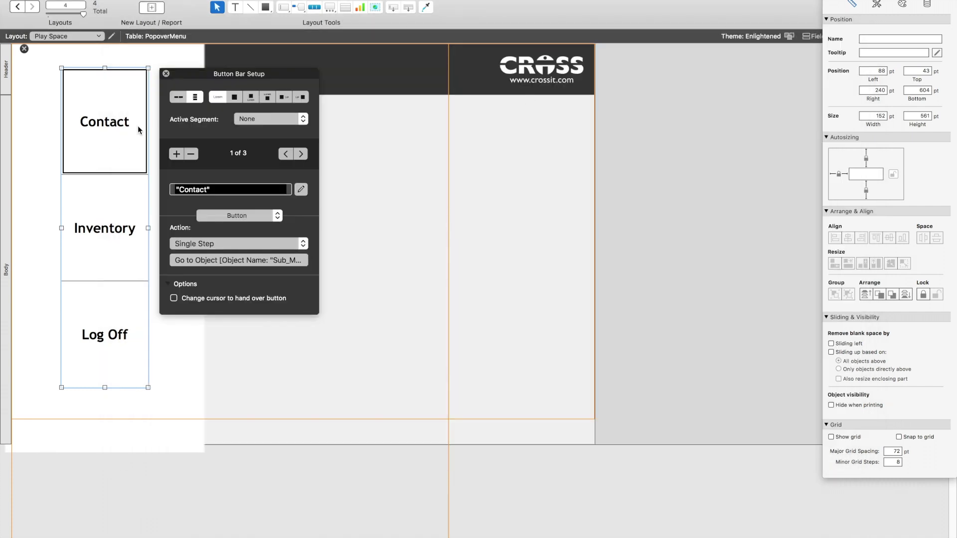
{"action": "left_click", "coordinate": [152, 121]}
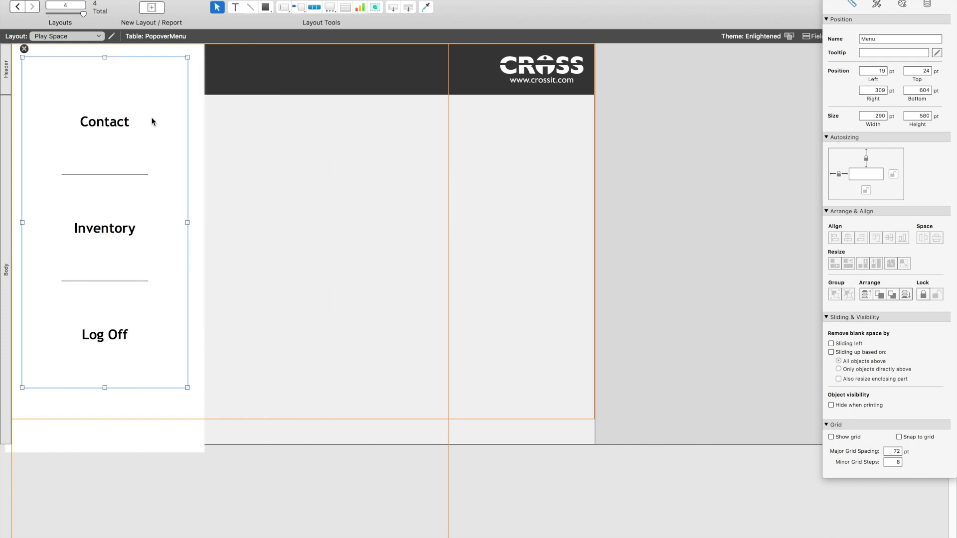
Set the top position of the Sub_Menu1 panel's button bar to 43 pt.
{"action": "double_click", "coordinate": [152, 120]}
{"action": "left_click", "coordinate": [303, 86]}
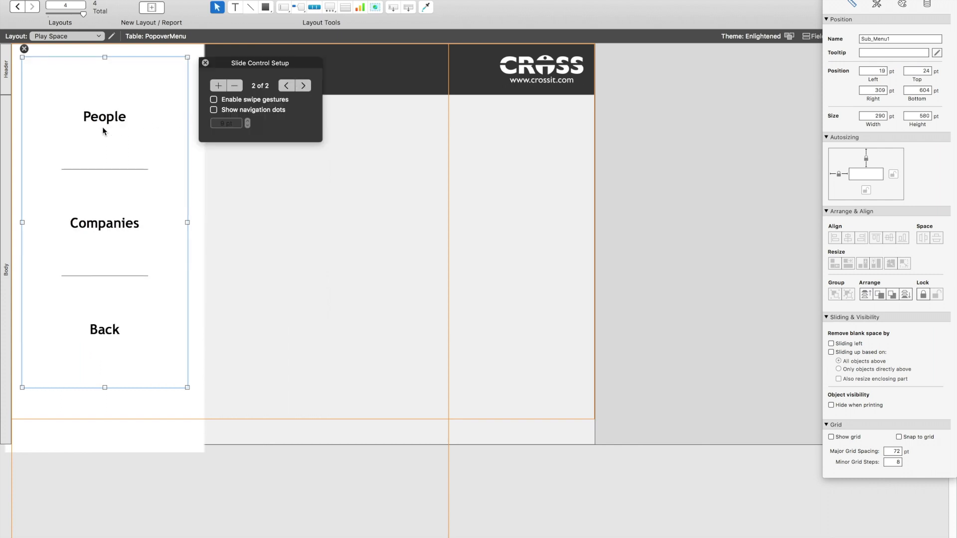
{"action": "left_click", "coordinate": [103, 131]}
{"action": "double_click", "coordinate": [919, 70]}
{"action": "type", "text": "43"}
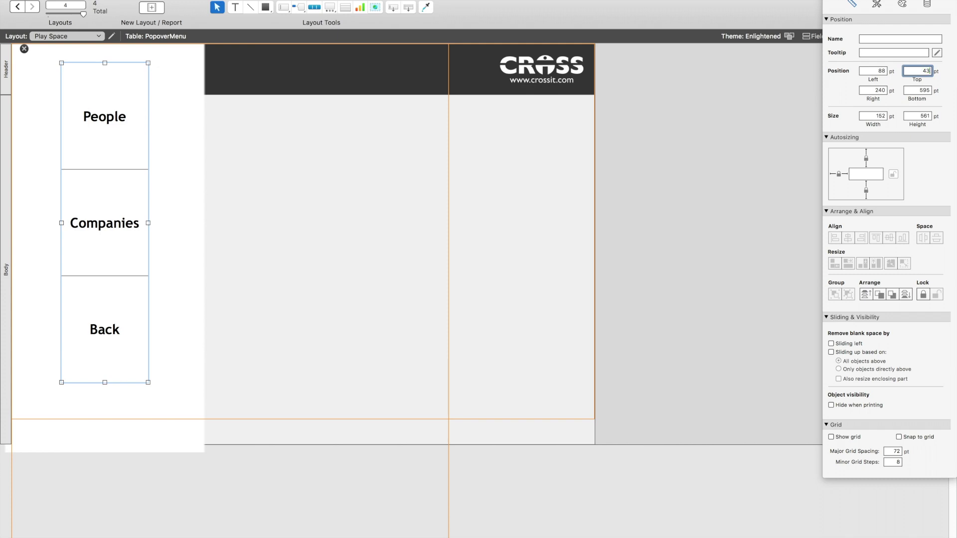
{"action": "key", "text": "Return"}
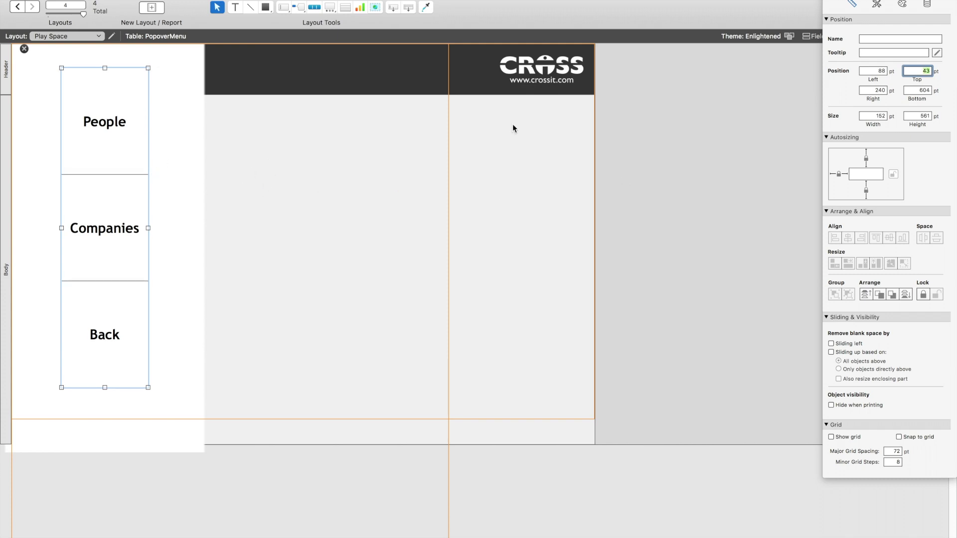
Switch back and forth between the Menu and Sub_Menu1 panels to compare the alignment of their button bars.
{"action": "double_click", "coordinate": [160, 121]}
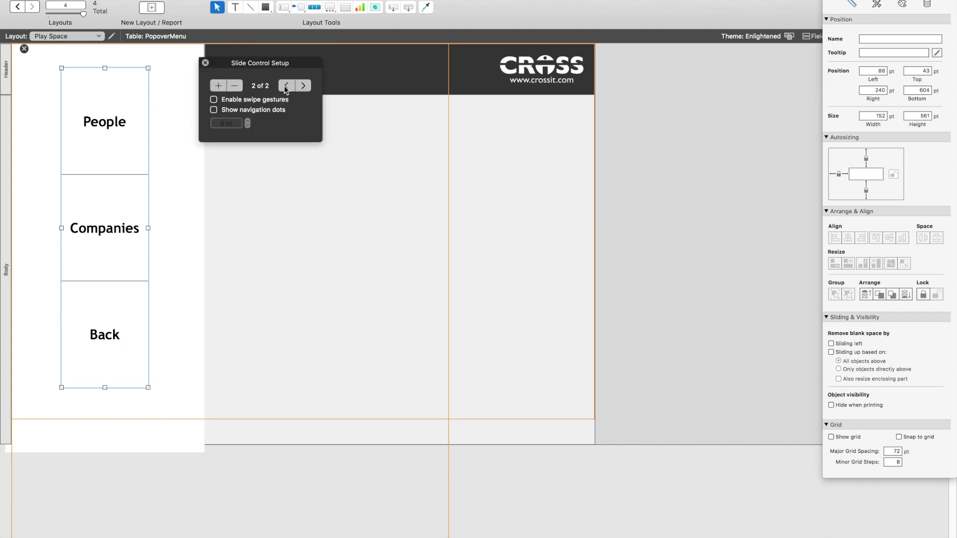
{"action": "left_click", "coordinate": [285, 89]}
{"action": "double_click", "coordinate": [166, 152]}
{"action": "left_click", "coordinate": [287, 86]}
{"action": "left_click", "coordinate": [299, 87]}
{"action": "left_click", "coordinate": [286, 86]}
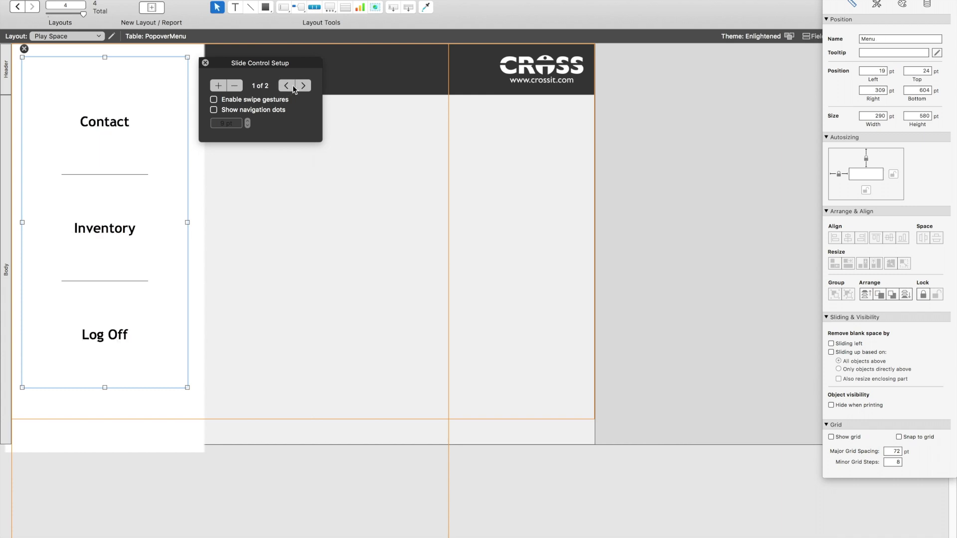
{"action": "left_click", "coordinate": [302, 87]}
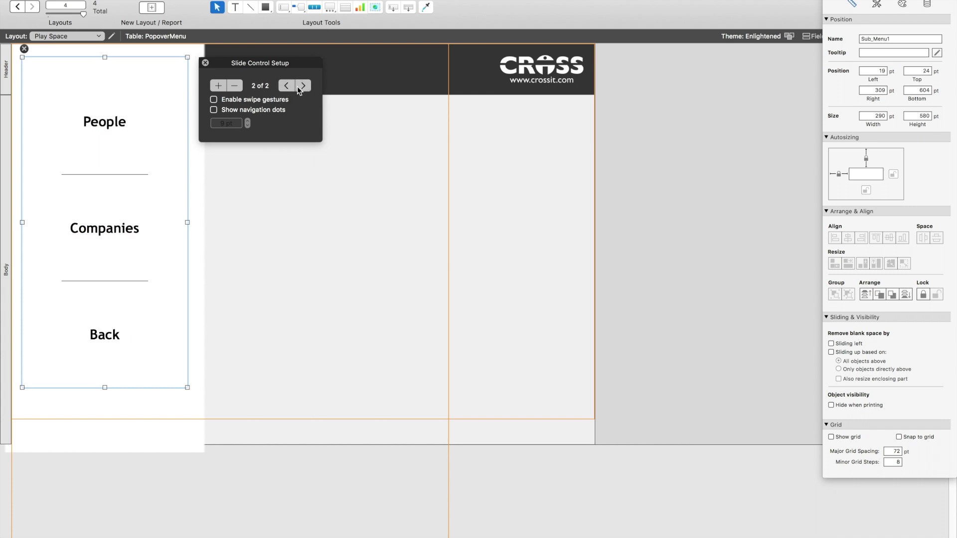
Test the slide-out menu in Browse mode: open it, enter the Contact submenu, go back and close the popover.
{"action": "key", "text": "super+b"}
{"action": "left_click", "coordinate": [458, 247]}
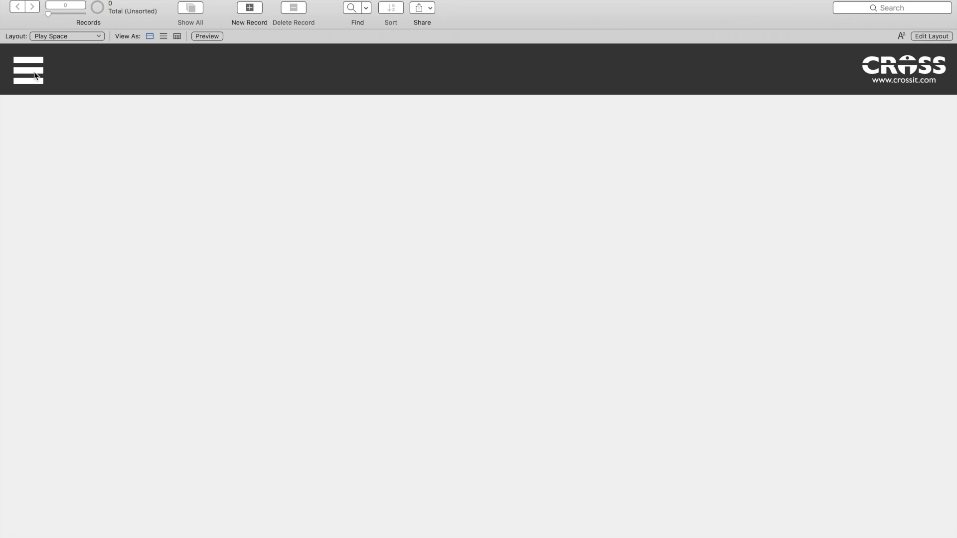
{"action": "left_click", "coordinate": [34, 73]}
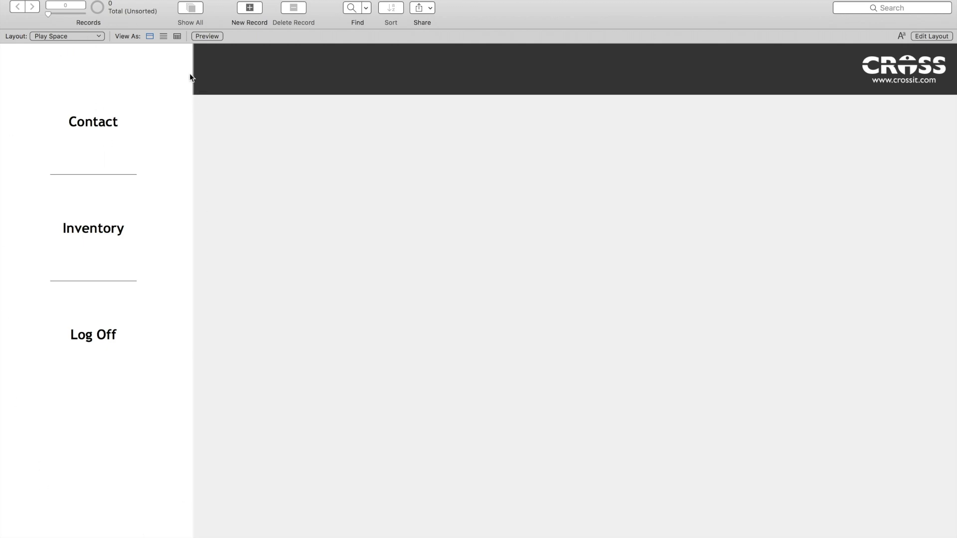
{"action": "left_click", "coordinate": [89, 122]}
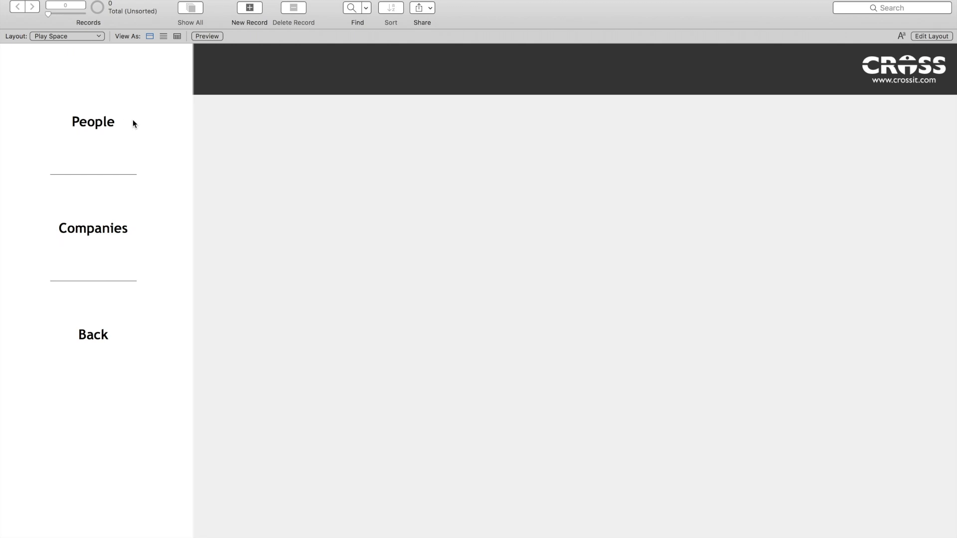
{"action": "left_click", "coordinate": [101, 337]}
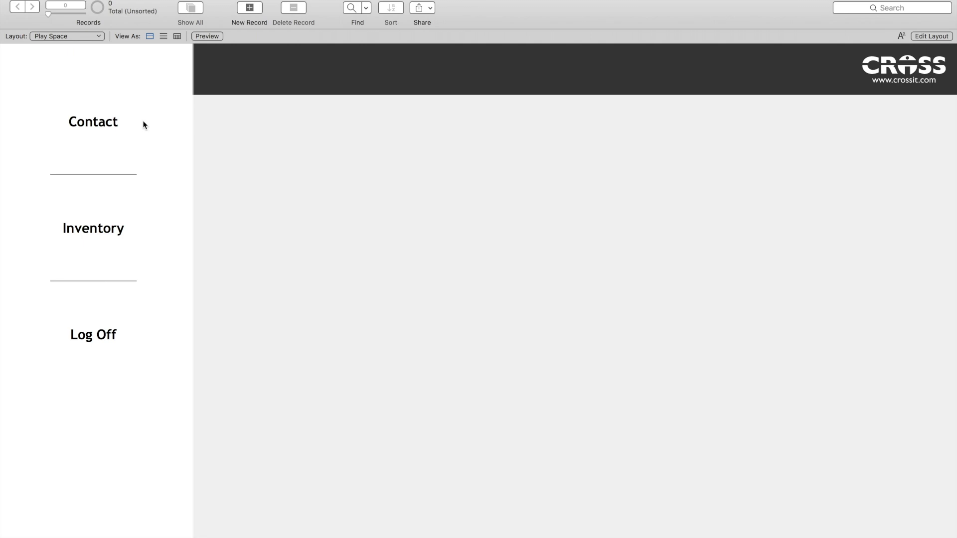
{"action": "left_click", "coordinate": [242, 128]}
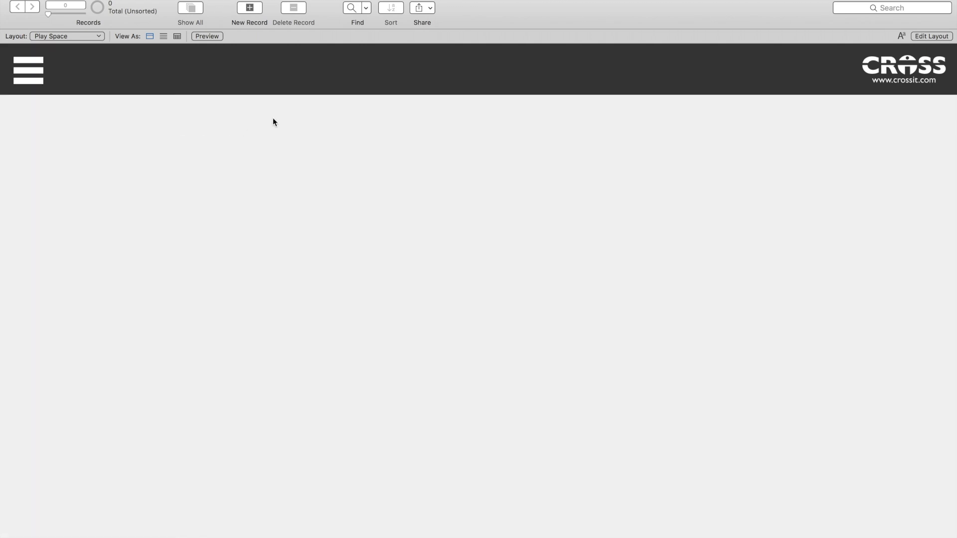